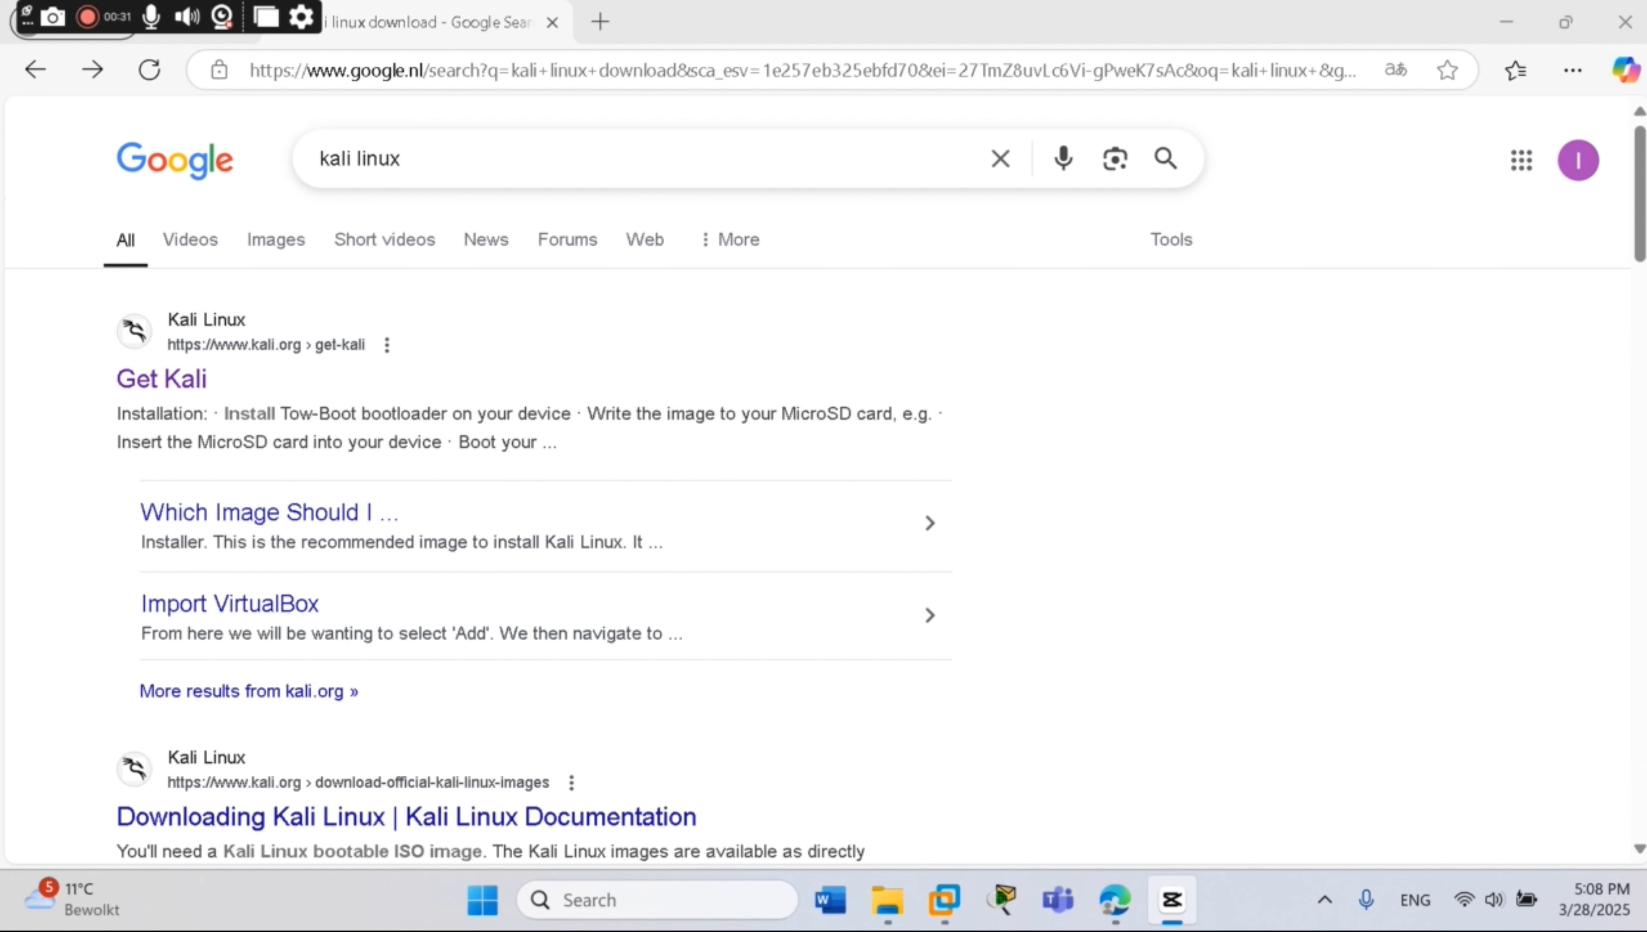
Go to kali.org's Installer Images section and scroll to the x86_64 Installer card
click(150, 379)
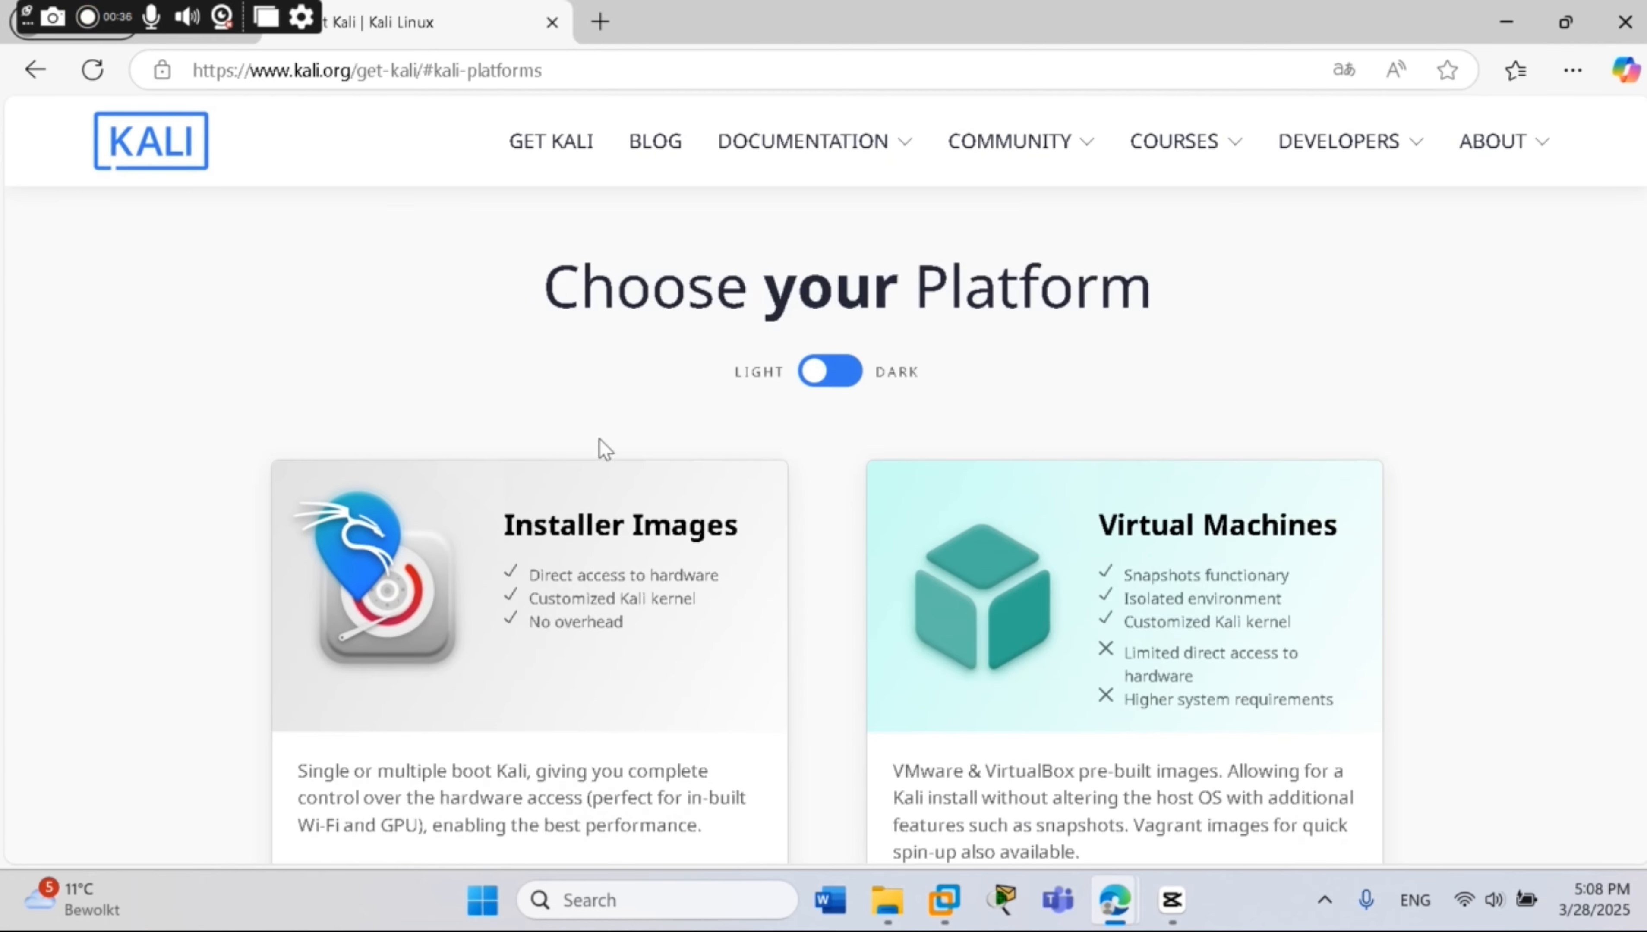
scroll(600, 439, down, 5)
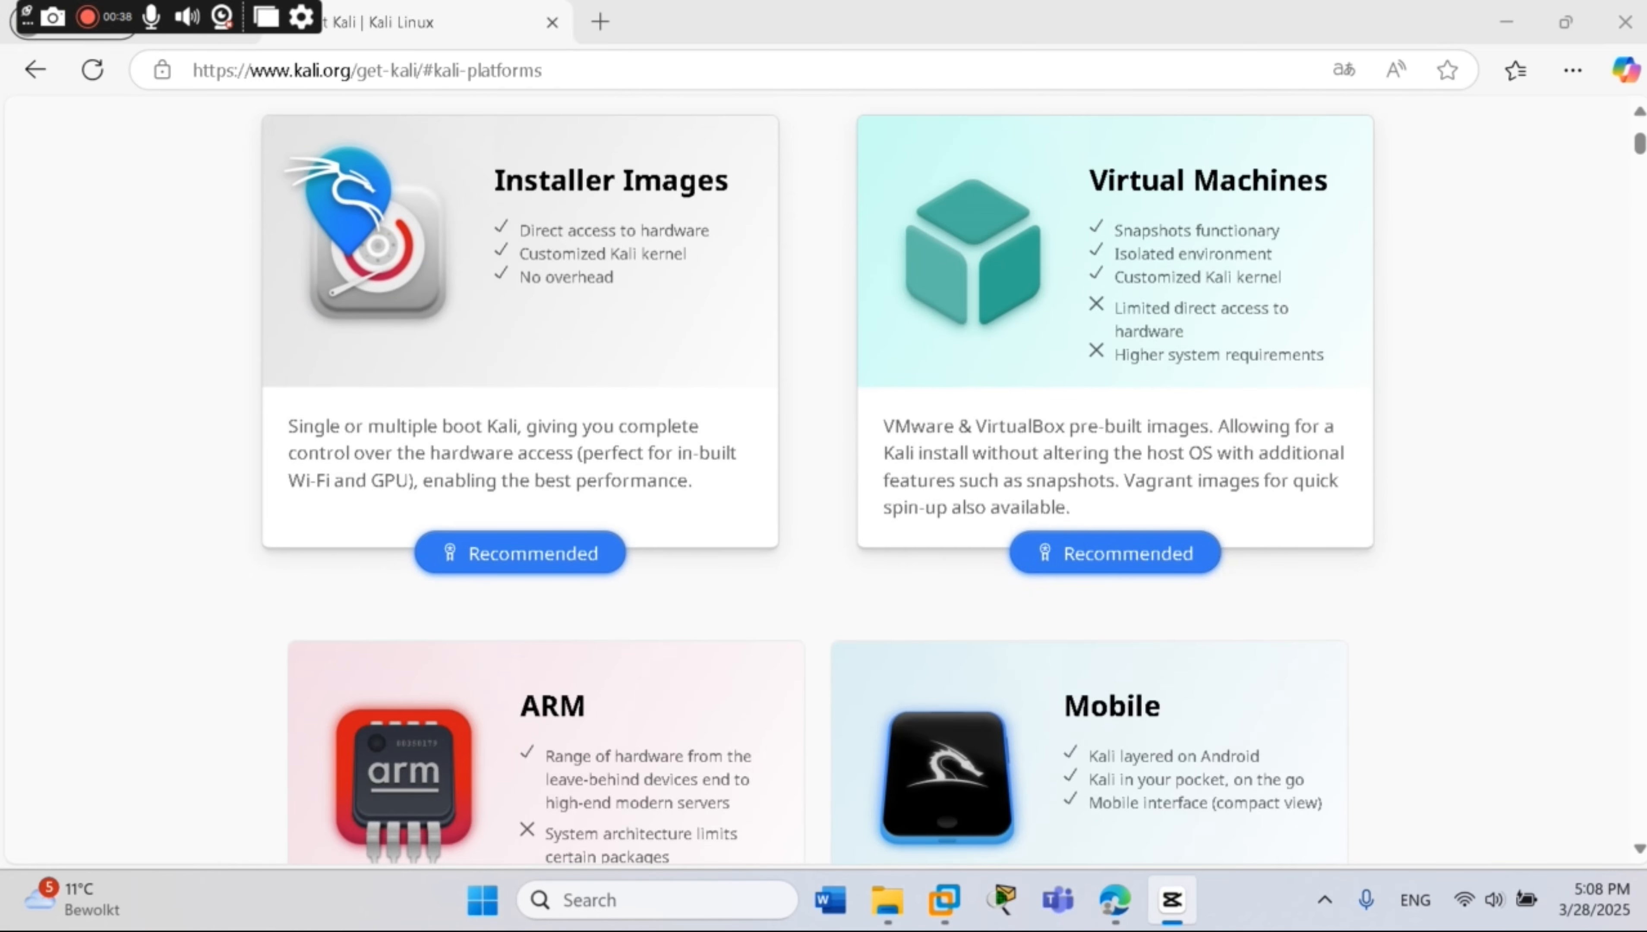
click(578, 559)
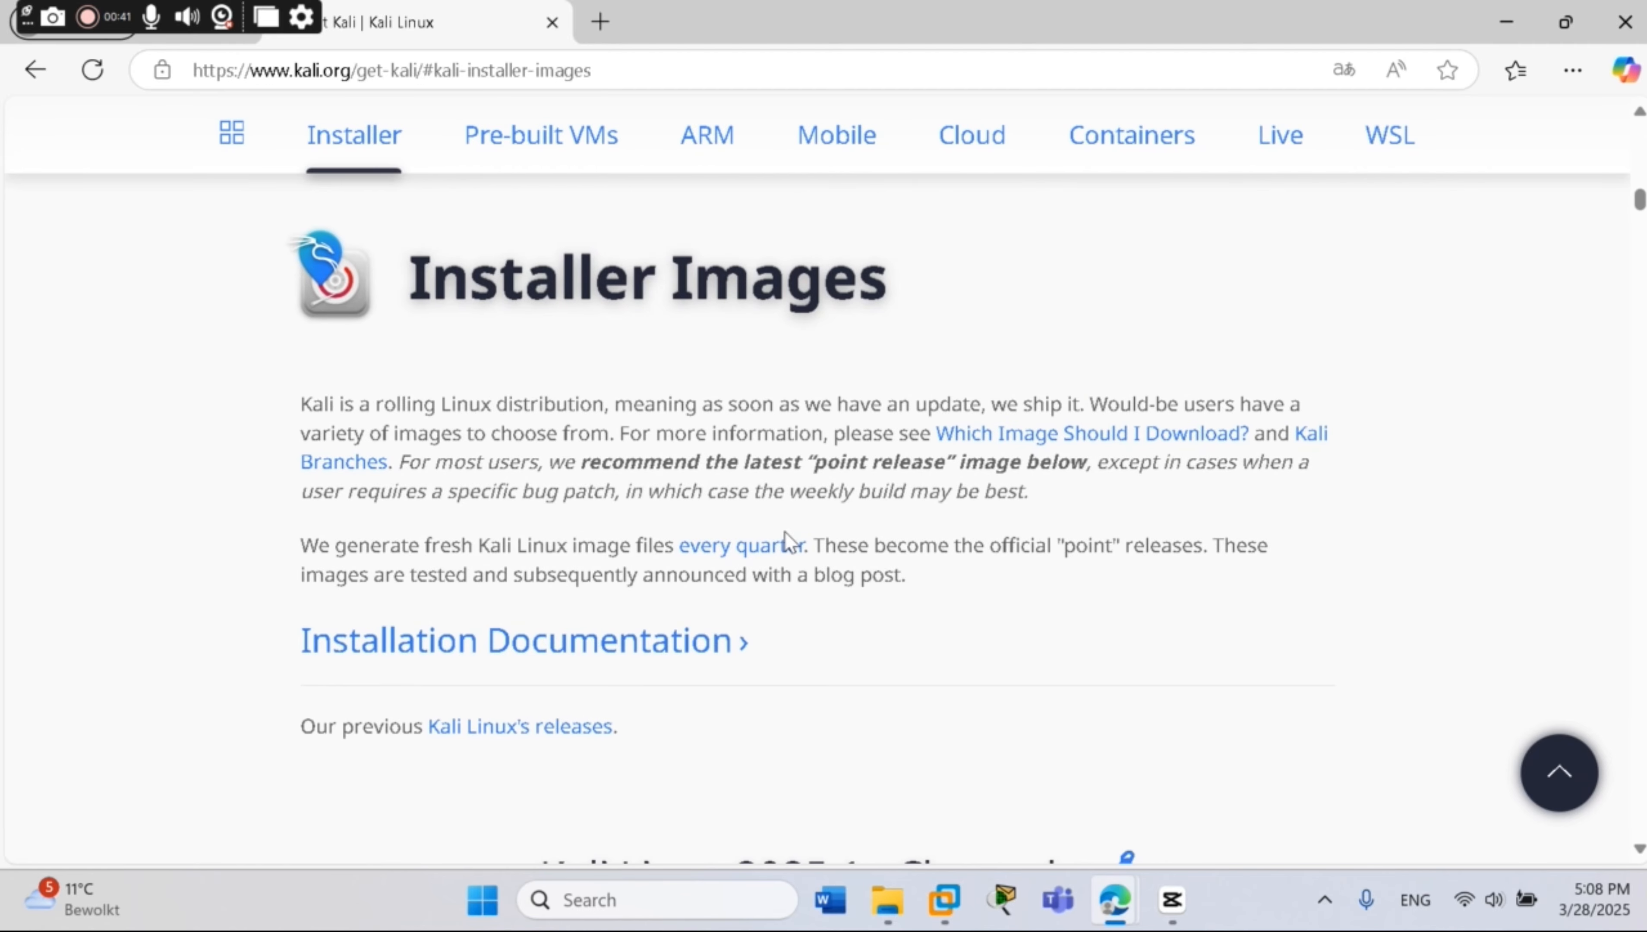
scroll(698, 536, down, 2)
scroll(685, 549, down, 2)
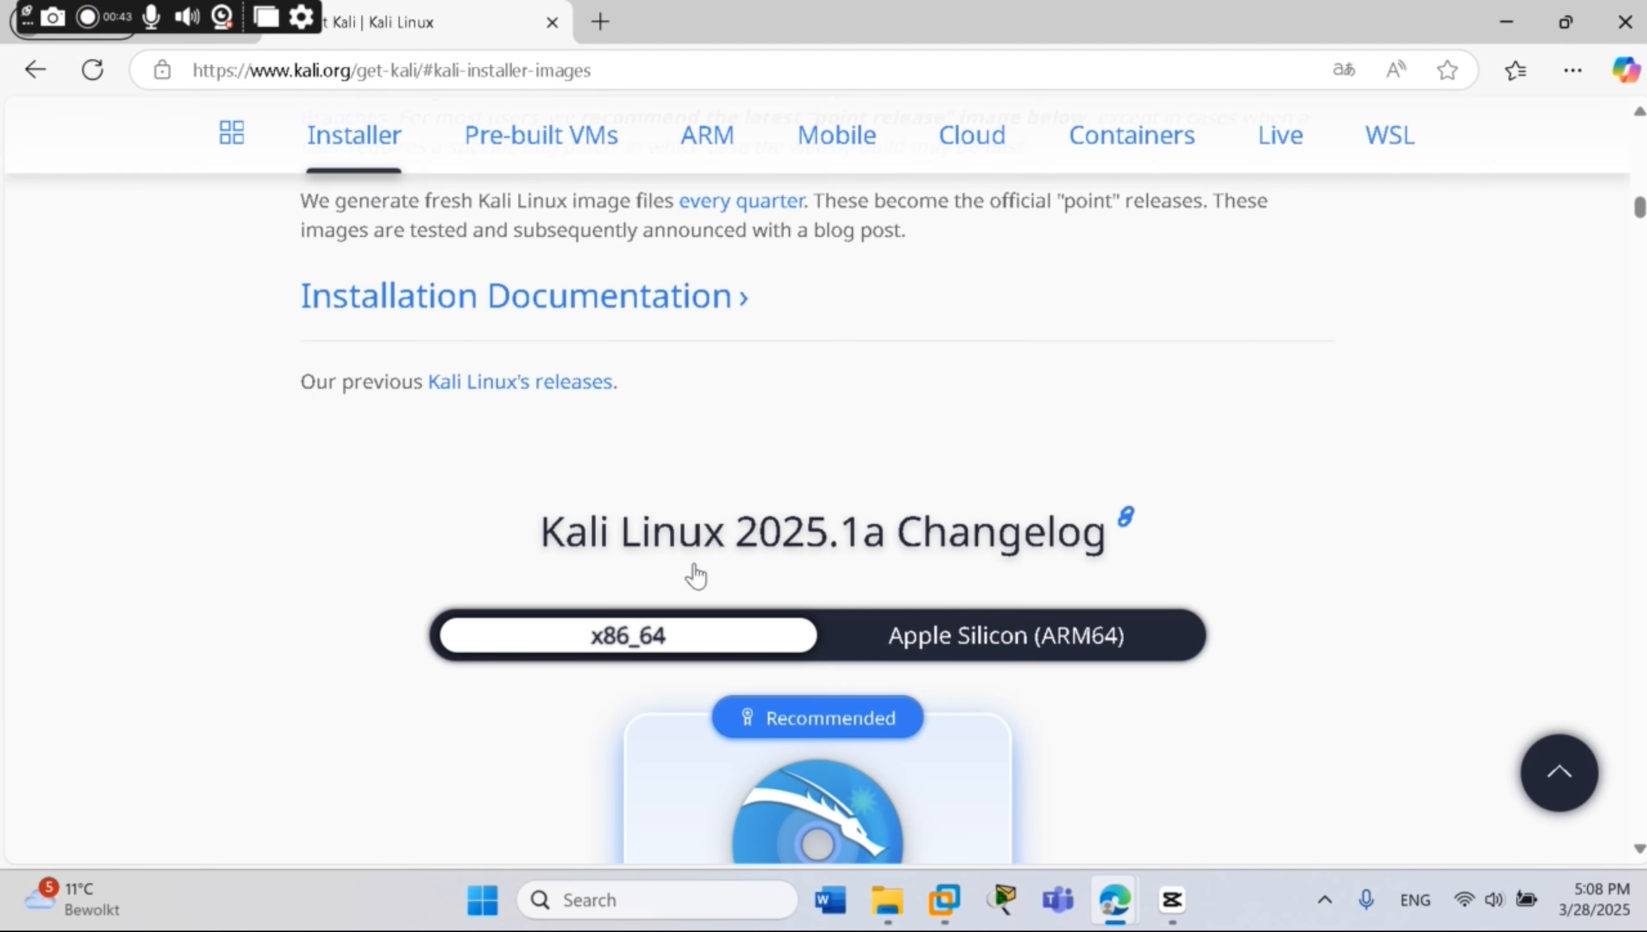
scroll(708, 630, down, 2)
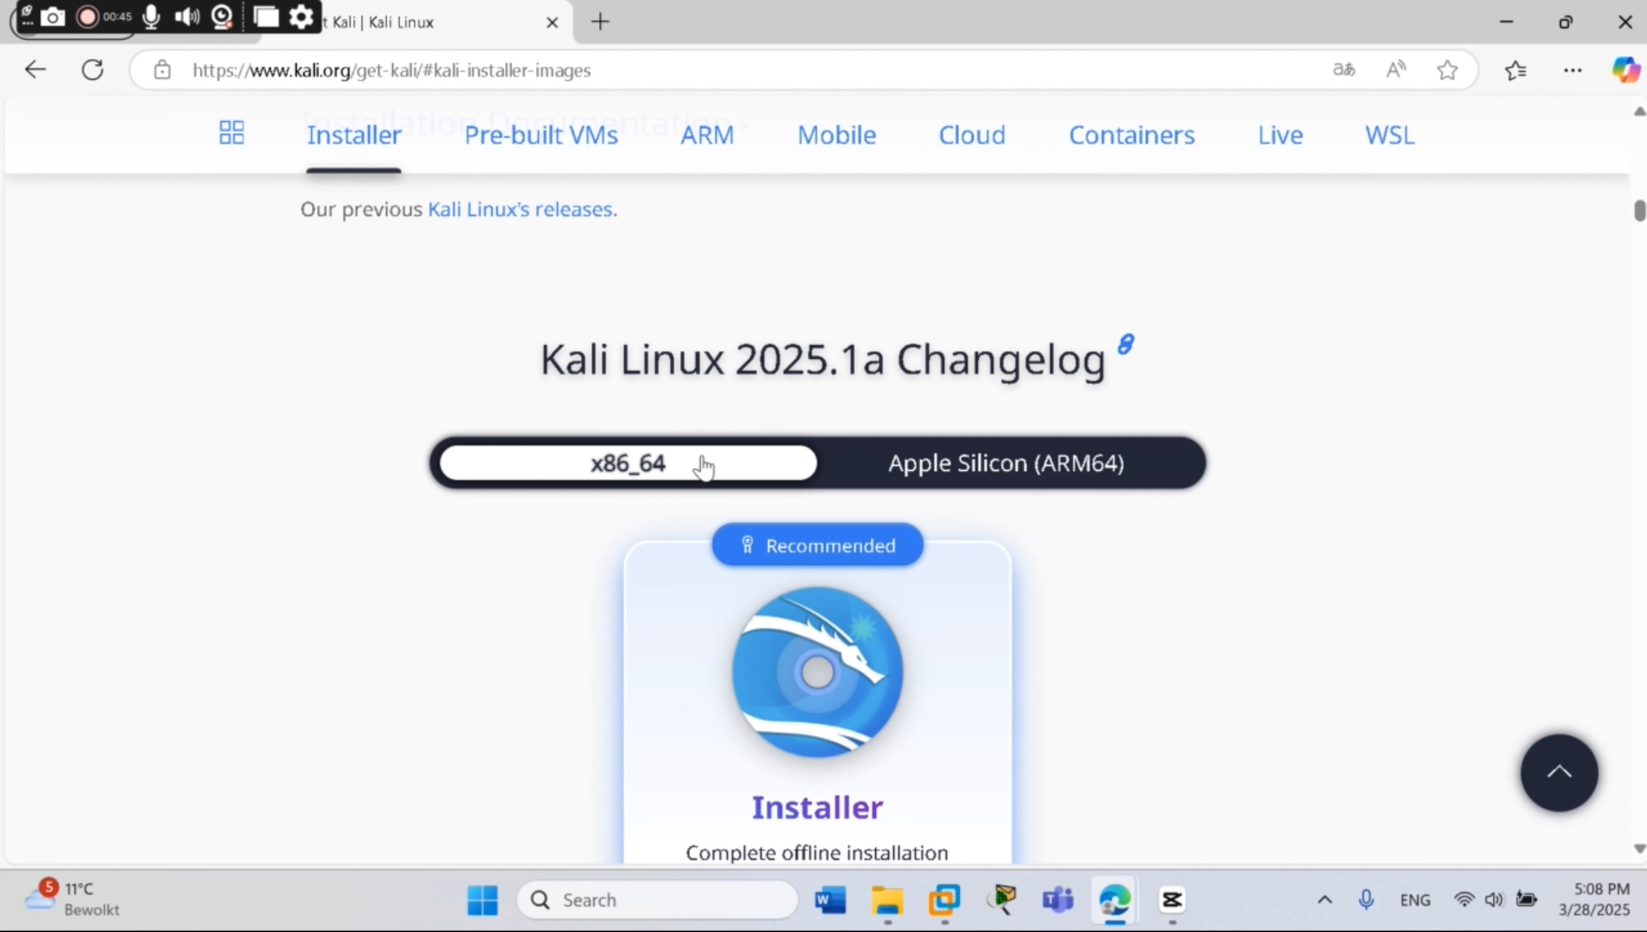
scroll(704, 467, down, 1)
scroll(736, 526, down, 2)
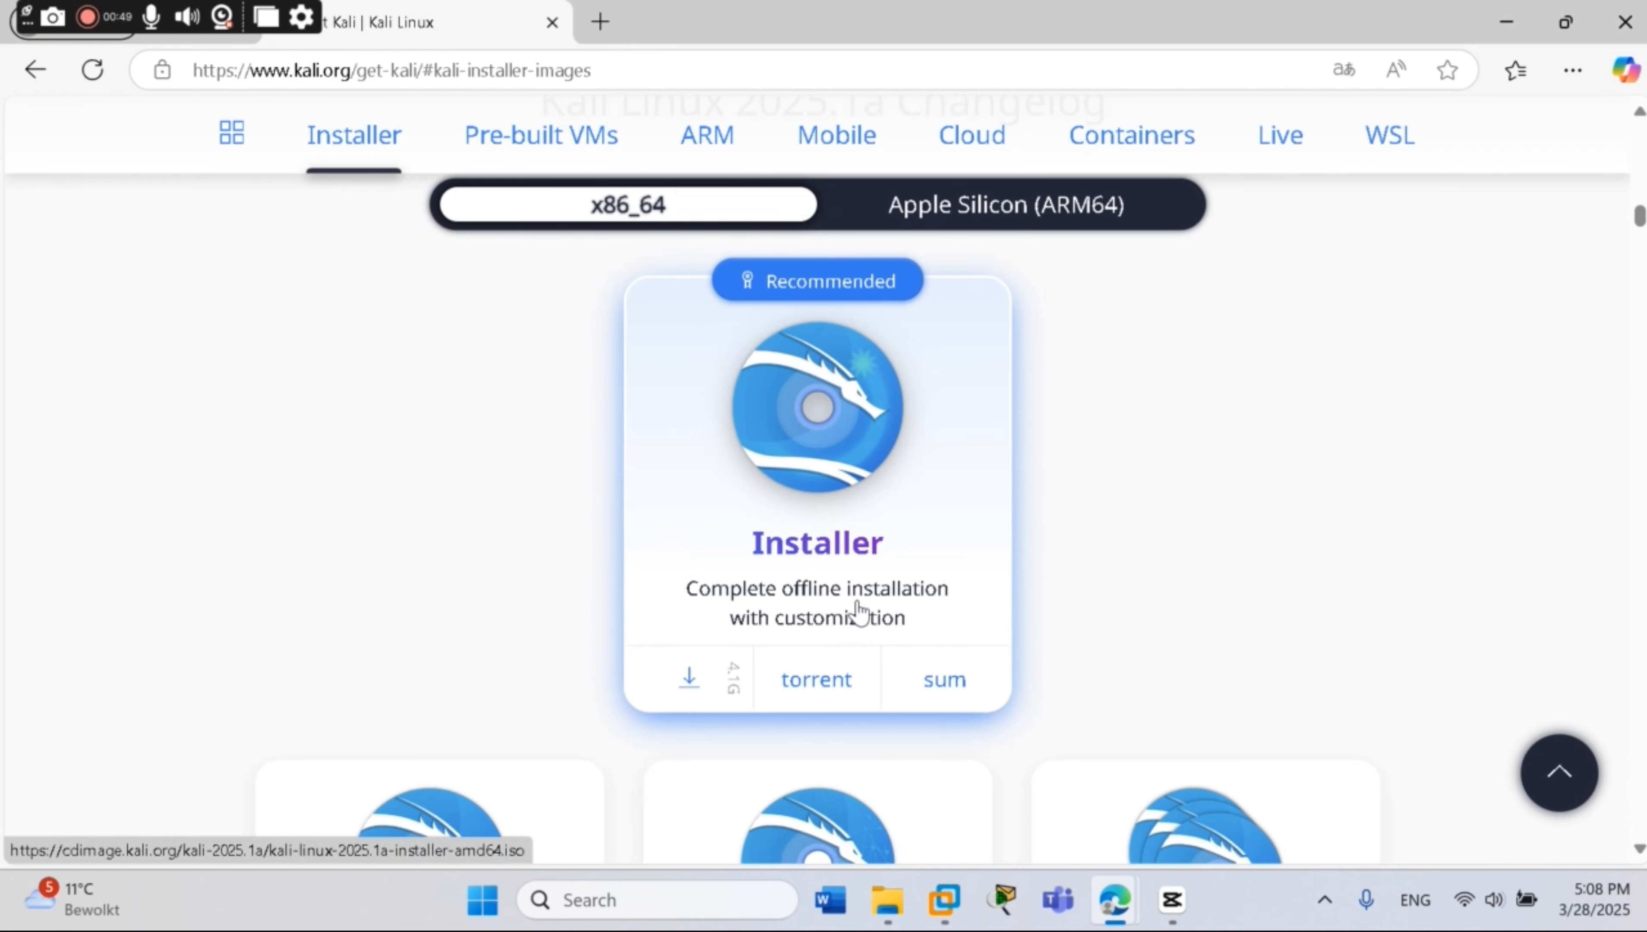
Start the kali-linux-2025.1a-installer-amd64.iso download, then pause and cancel it
click(850, 581)
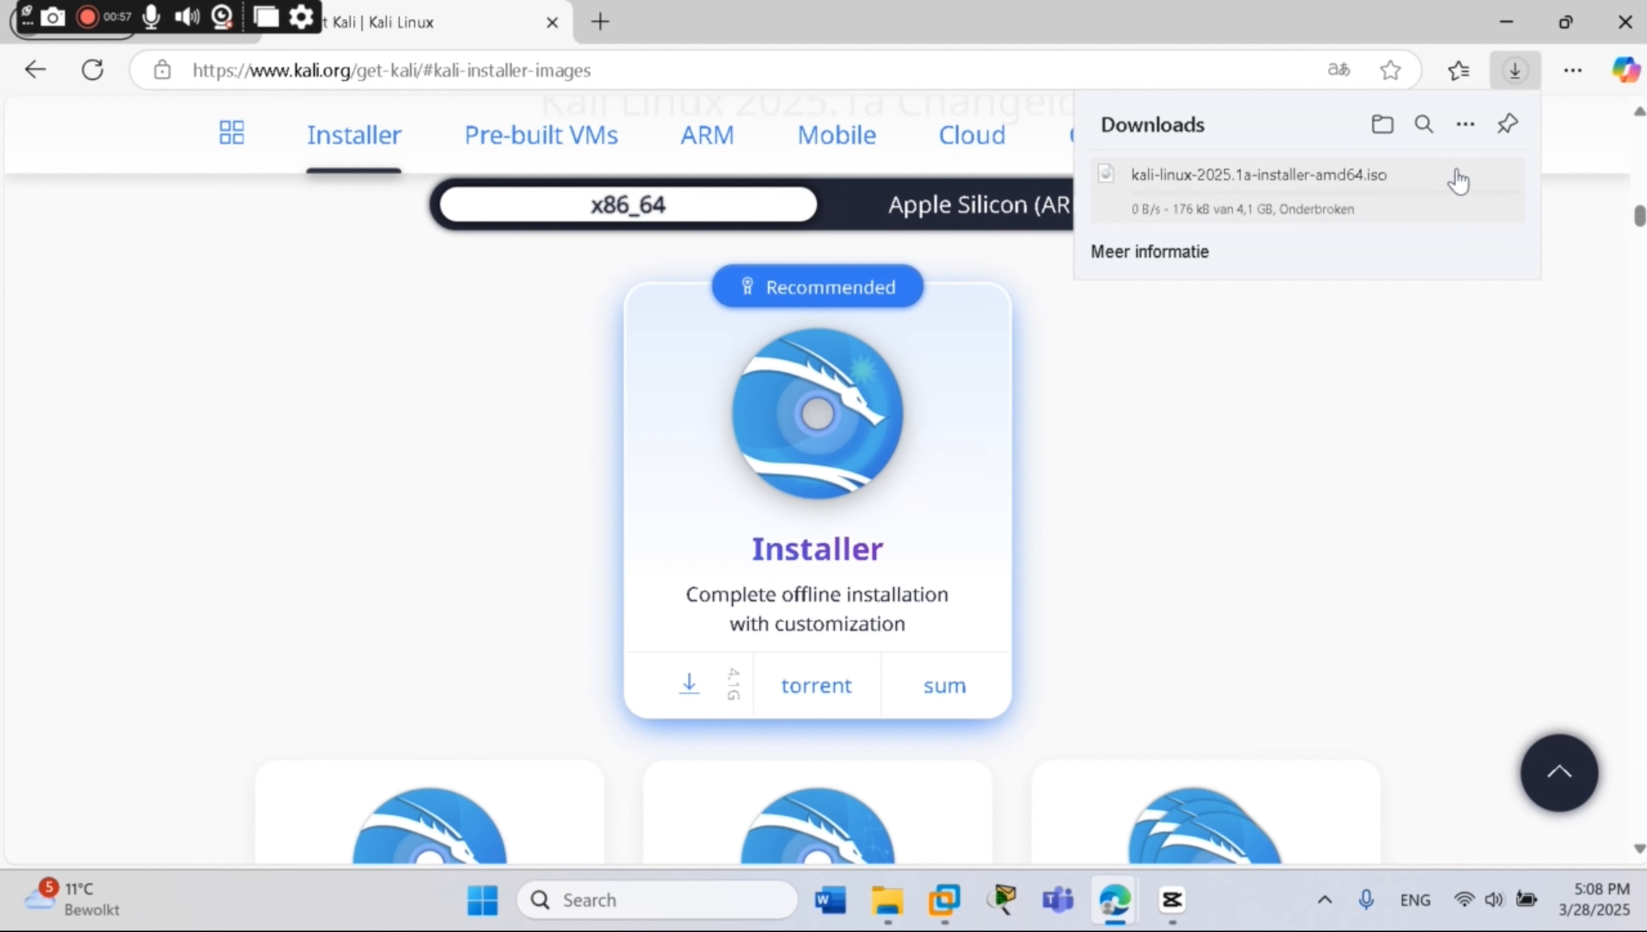
click(1461, 176)
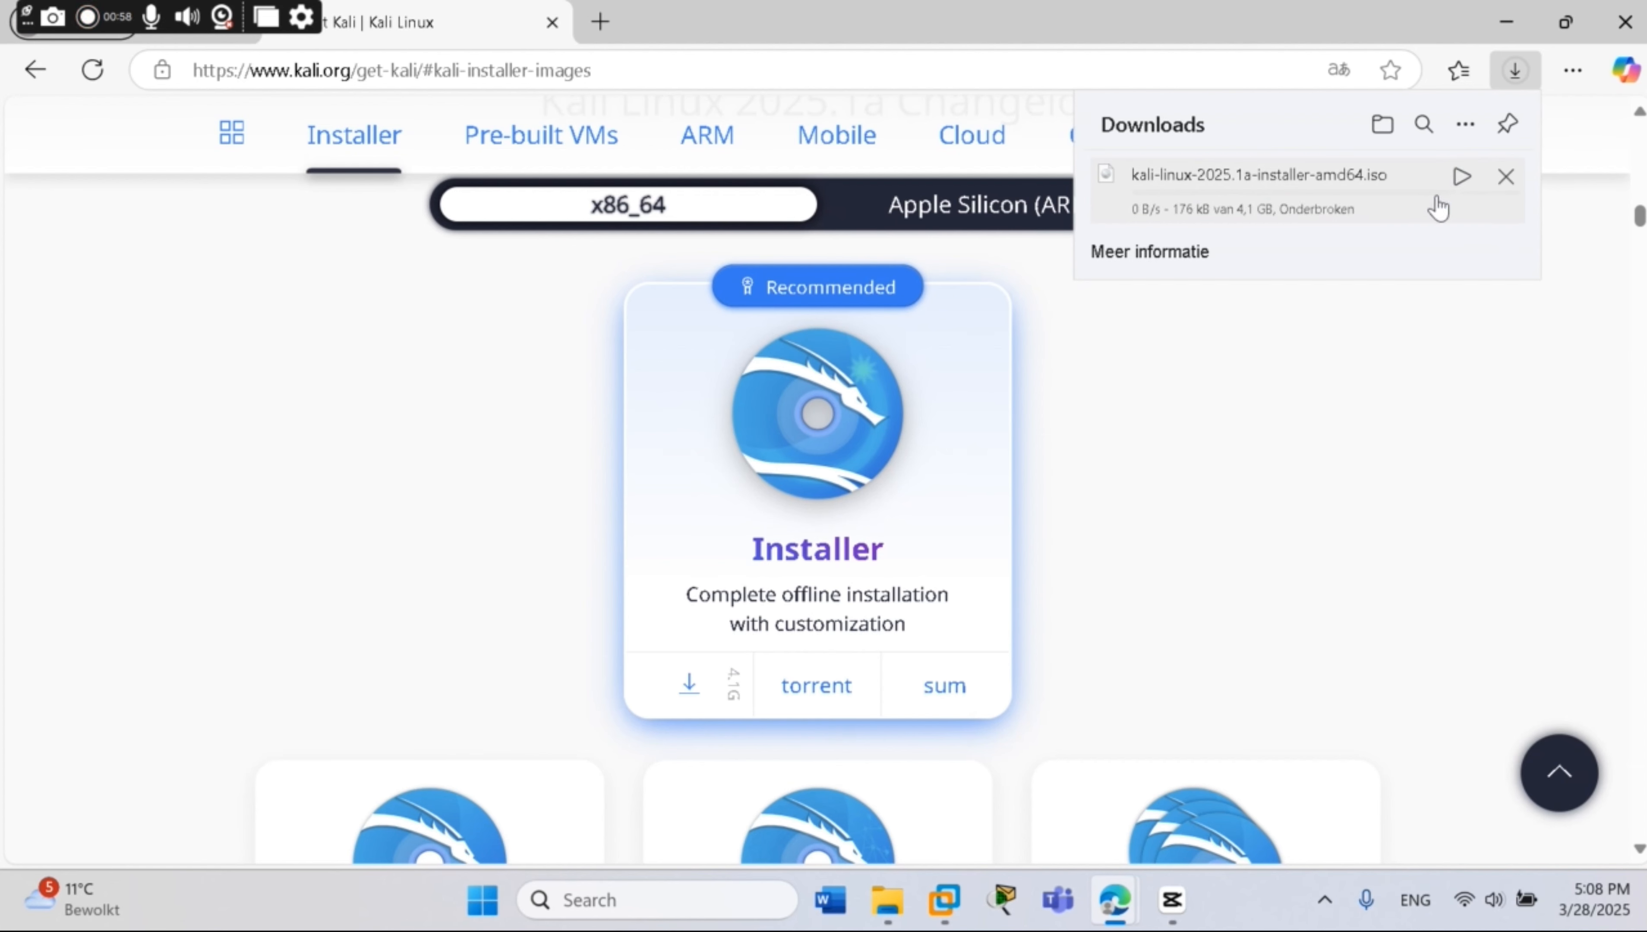
click(1506, 177)
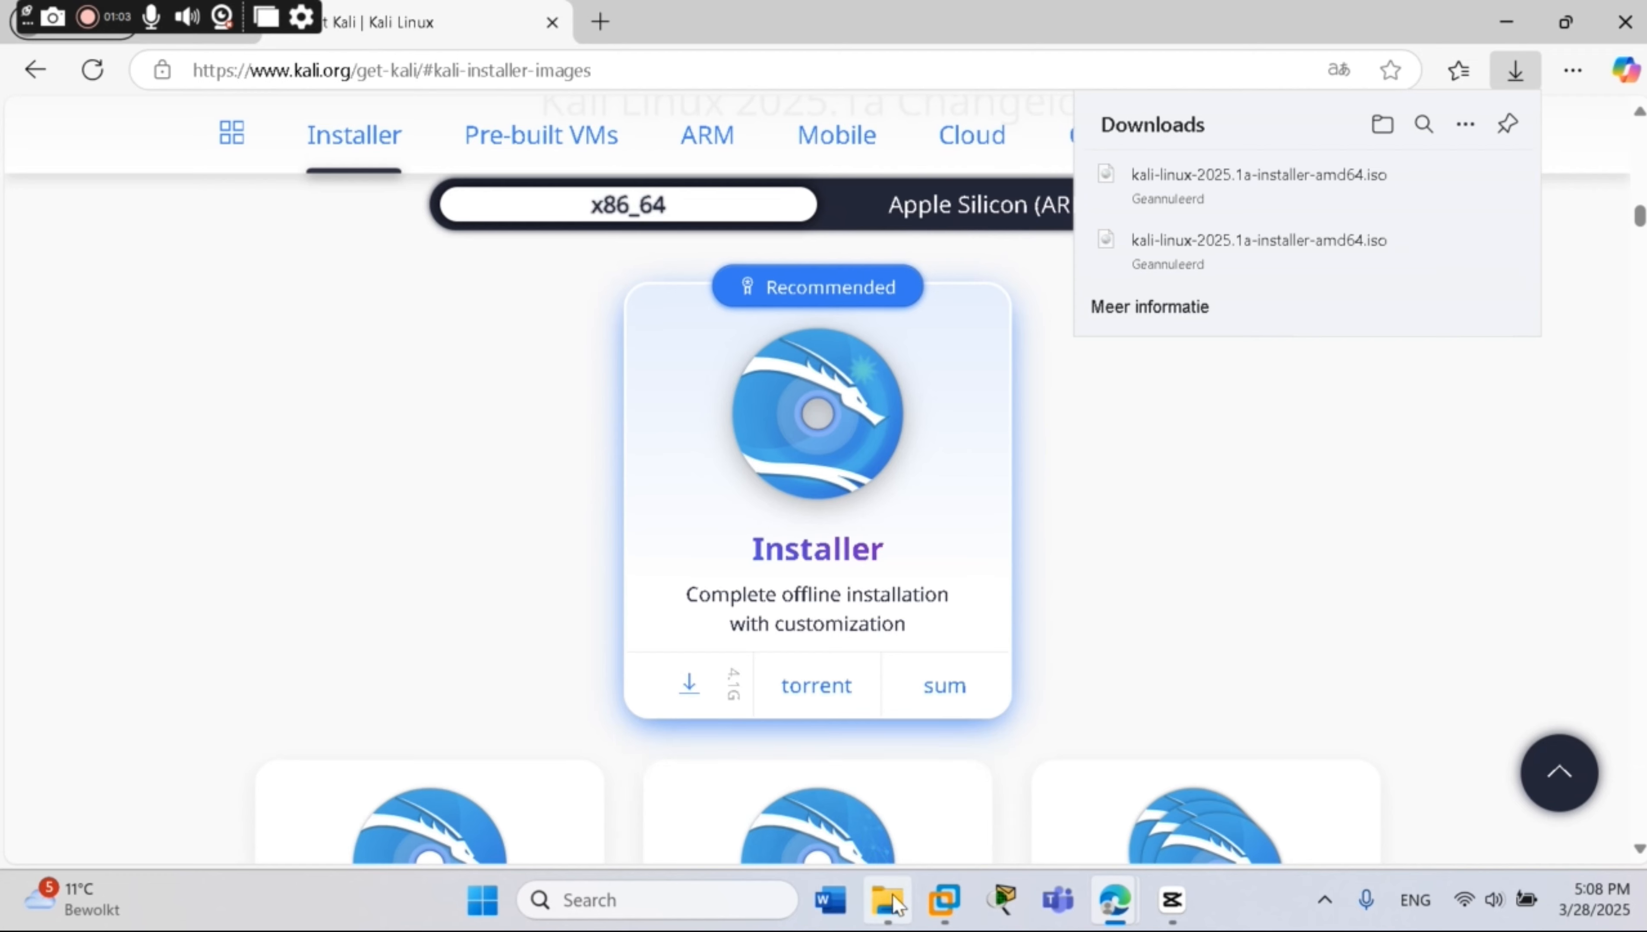
Find kali-linux-2024.4-installer-amd64 in D:\IOS, then minimise Explorer and close the Downloads list
click(896, 905)
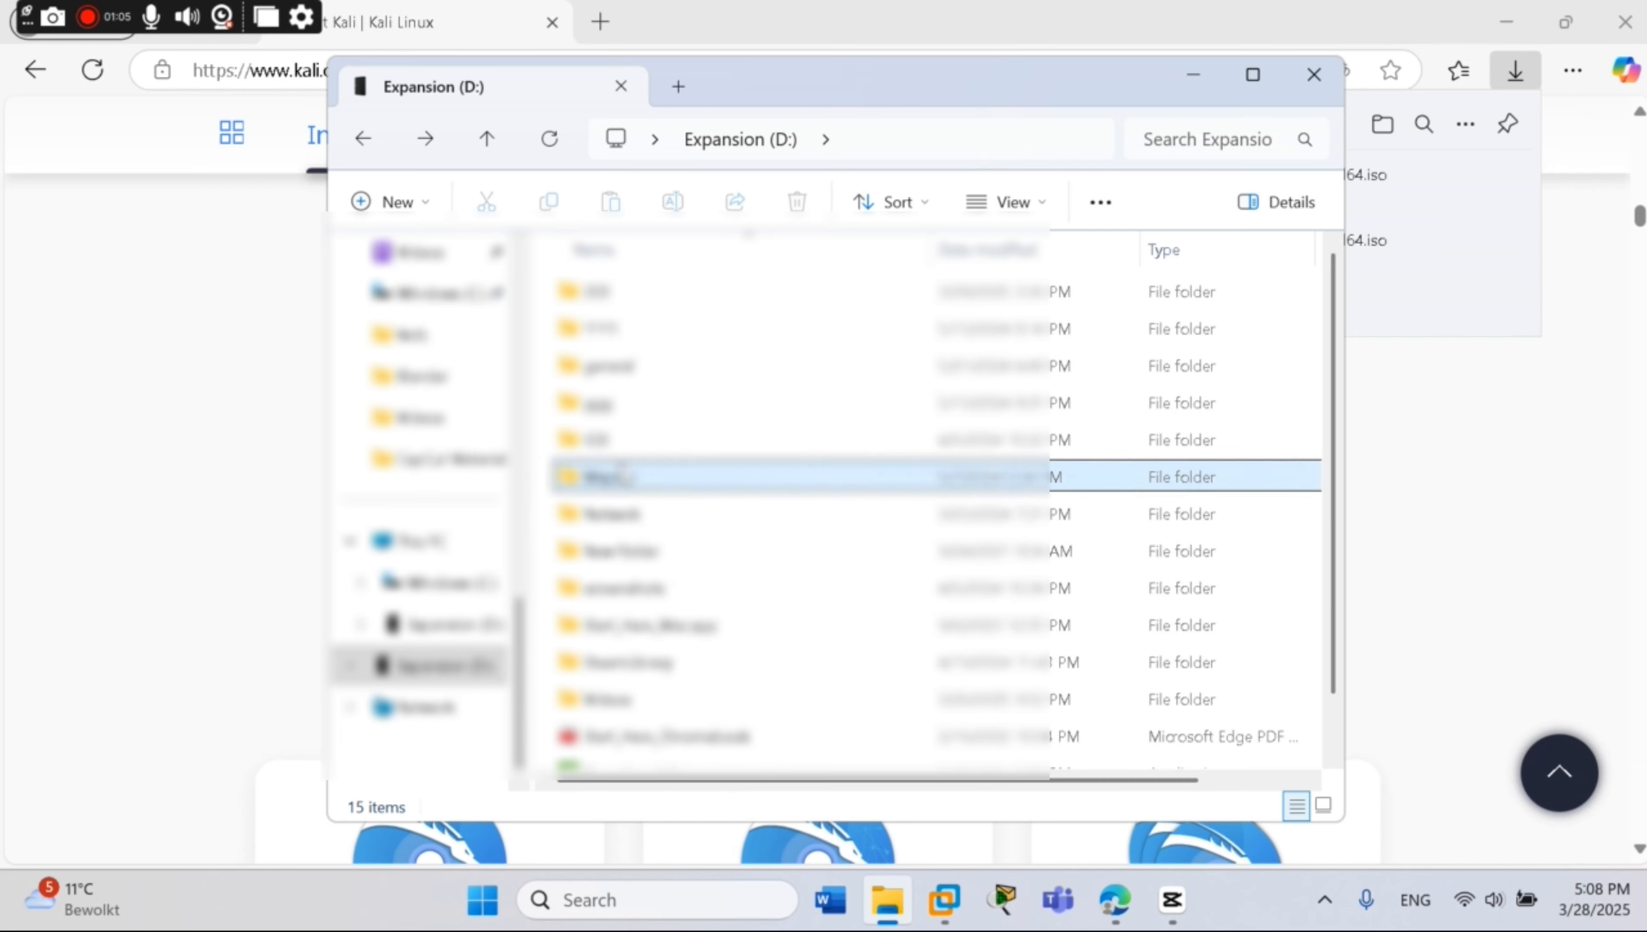
double_click(595, 438)
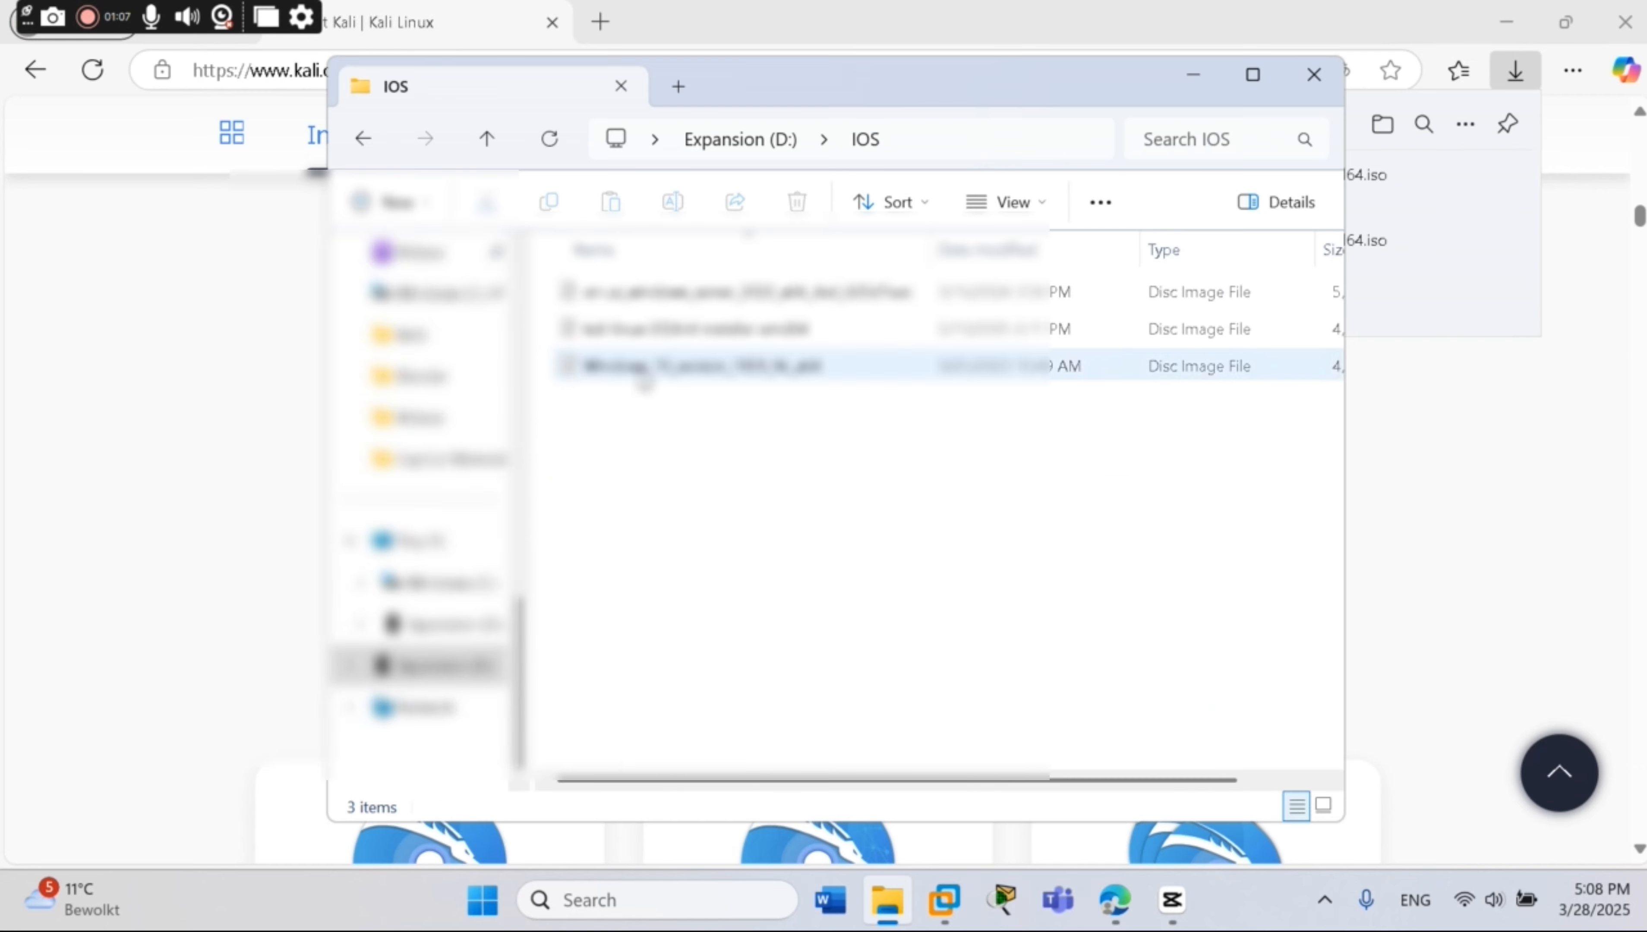
click(645, 336)
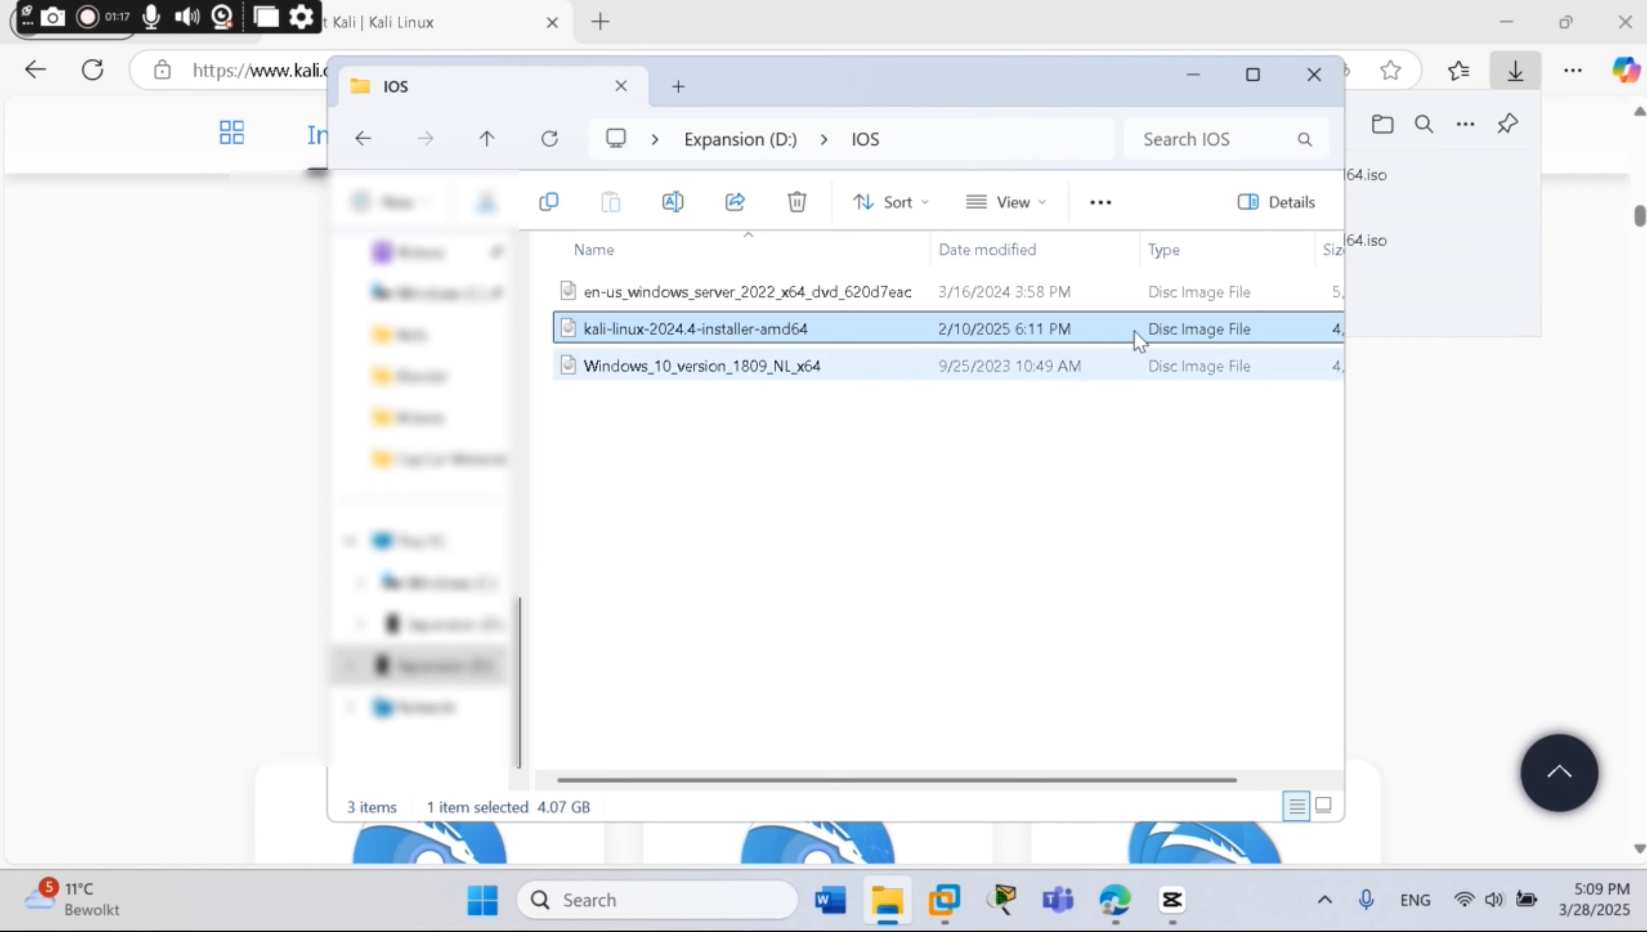
click(1194, 74)
click(1543, 133)
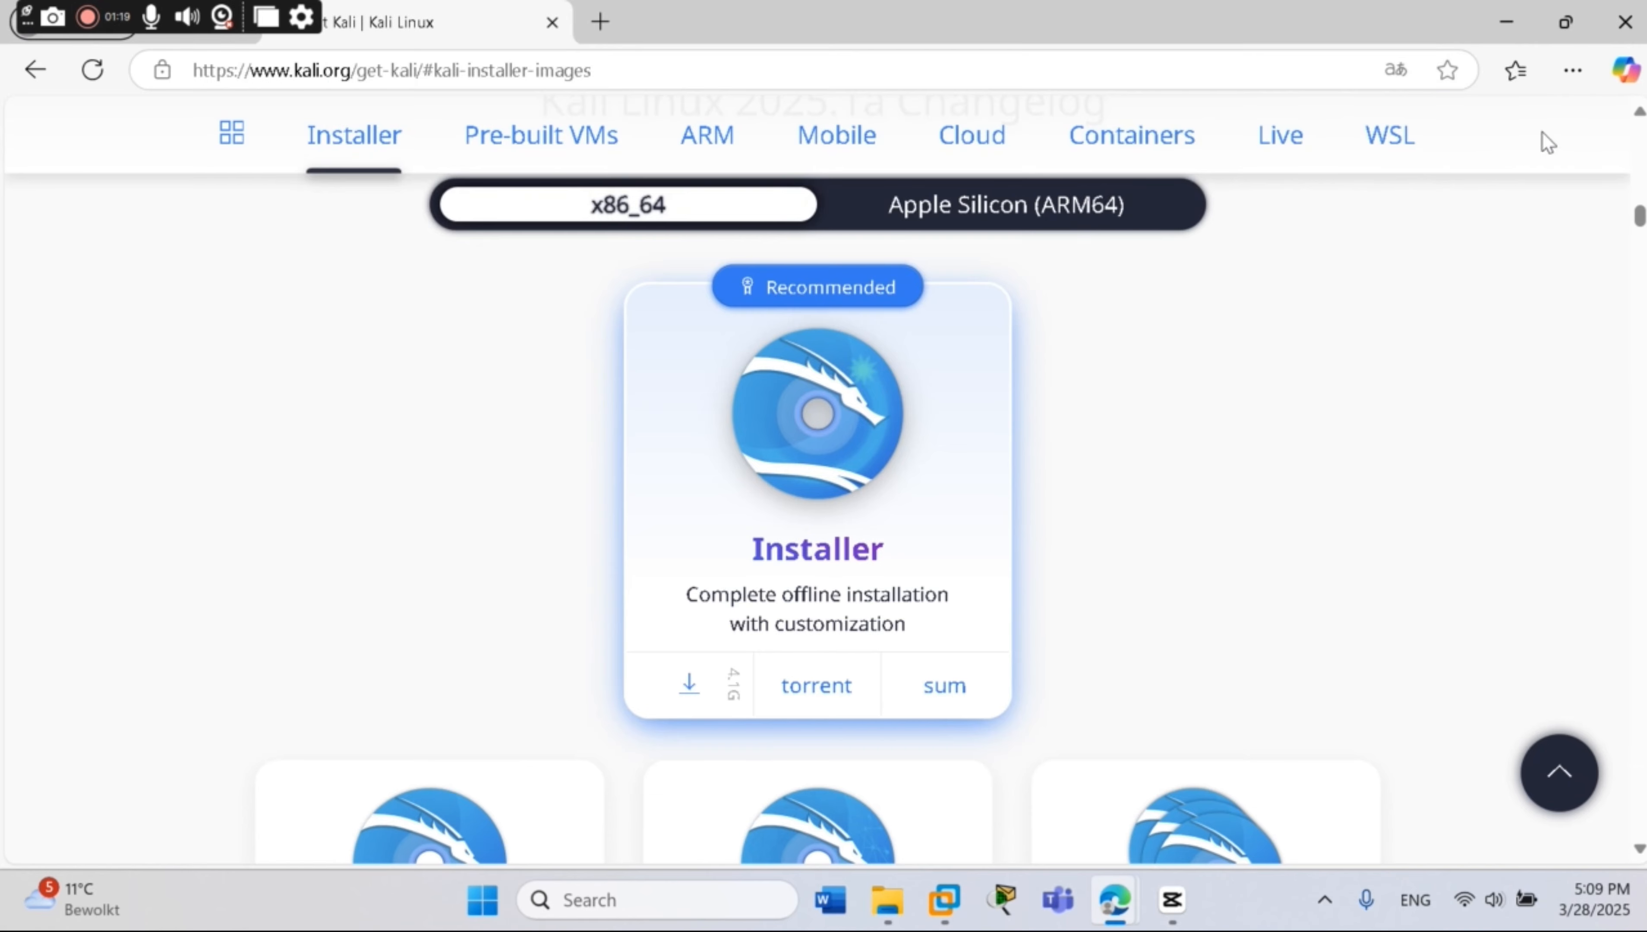
Minimise Edge and launch VMware's New Virtual Machine Wizard with Typical configuration
click(1506, 23)
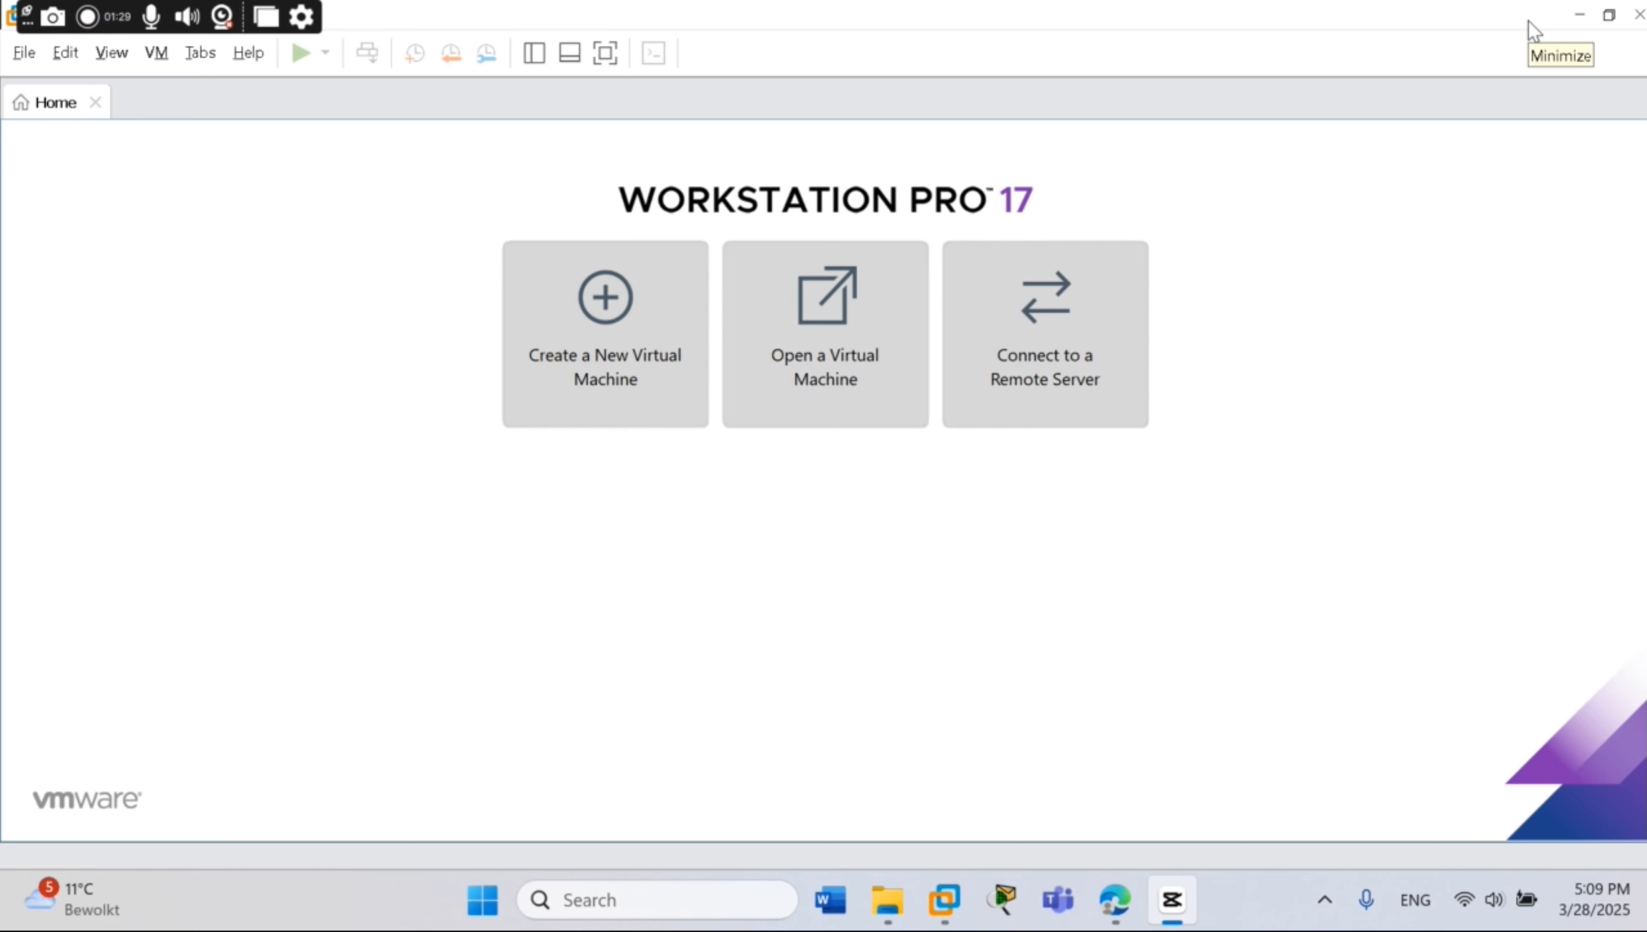
click(592, 319)
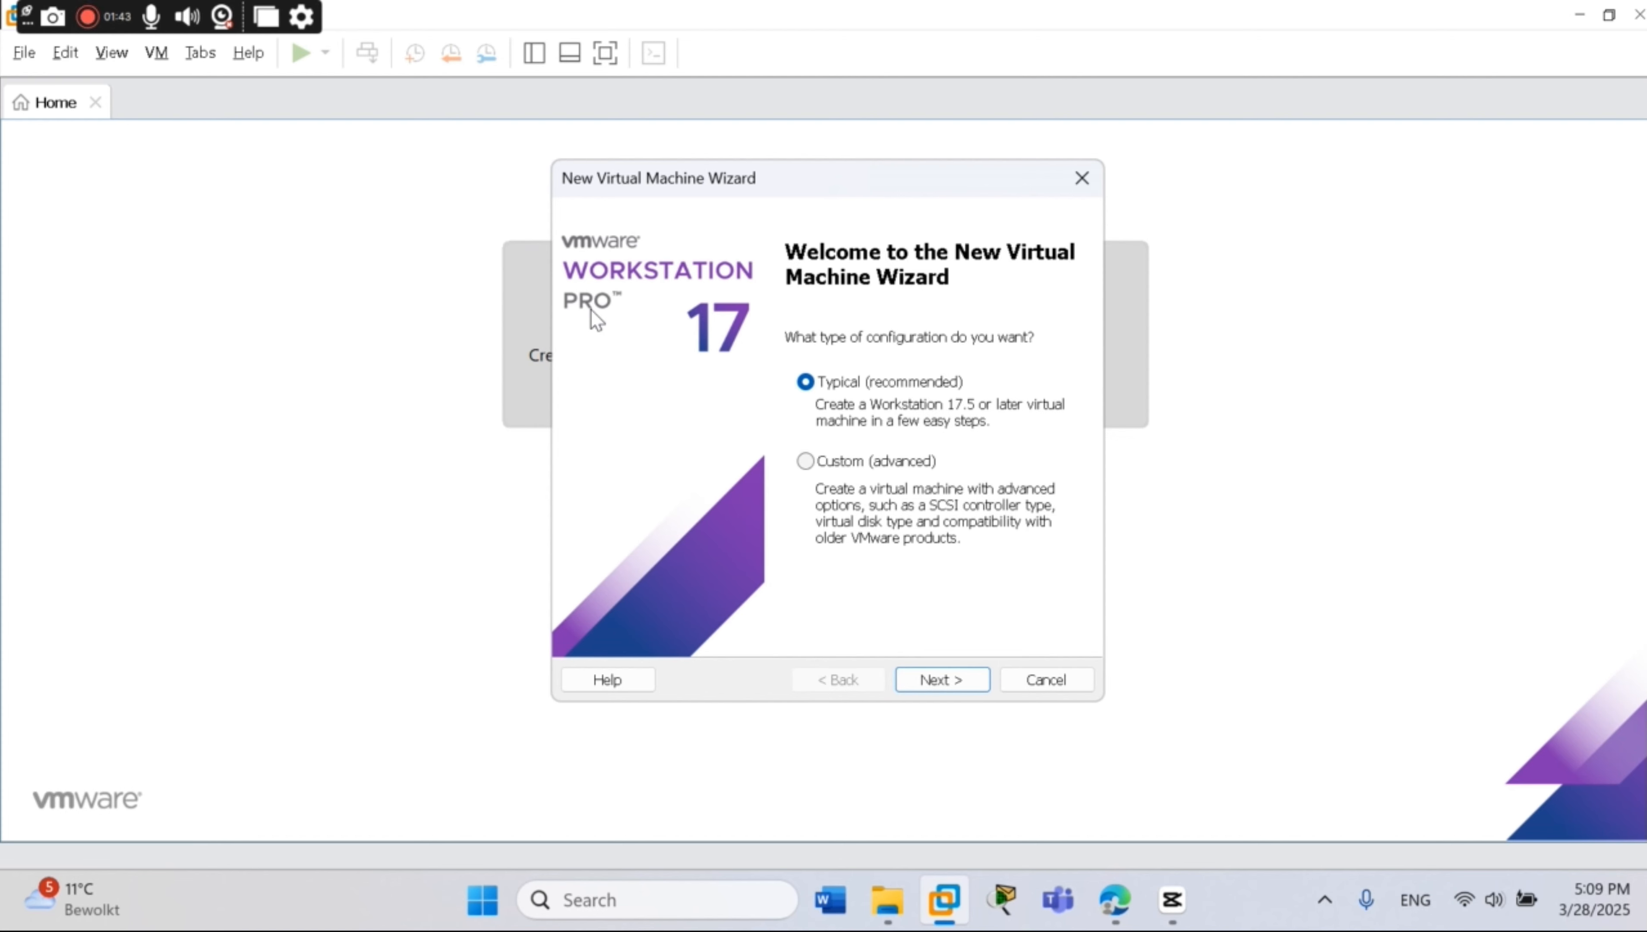
Use D:\IOS\kali-linux-2024.4-installer-amd64.iso as the installer disc image file
click(957, 676)
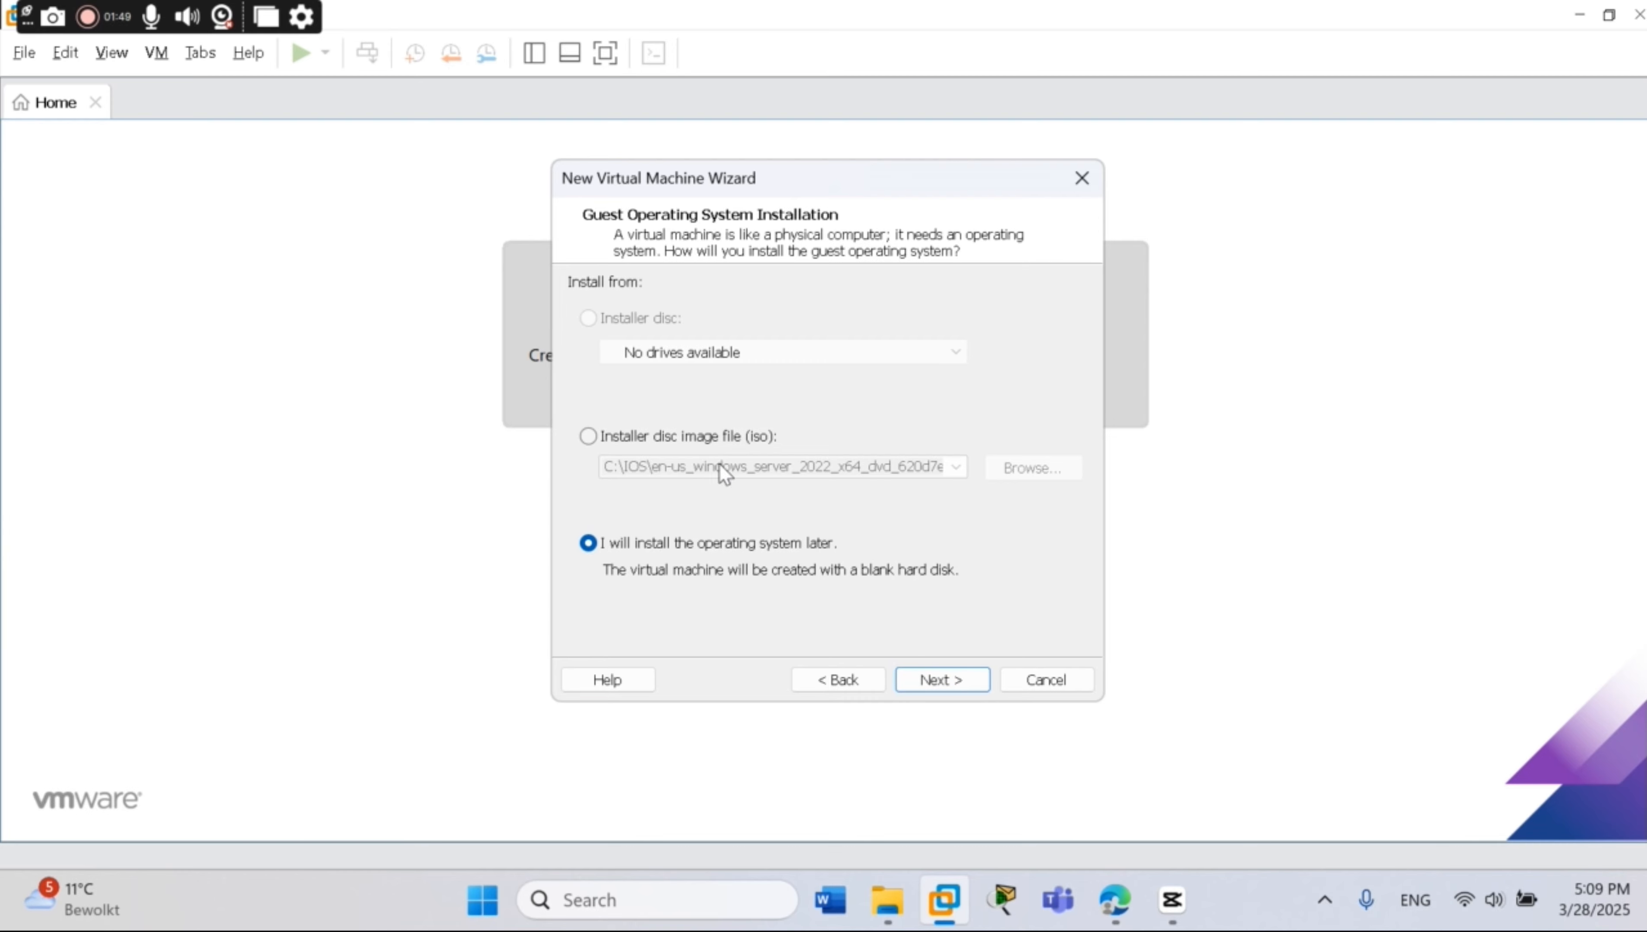
click(590, 437)
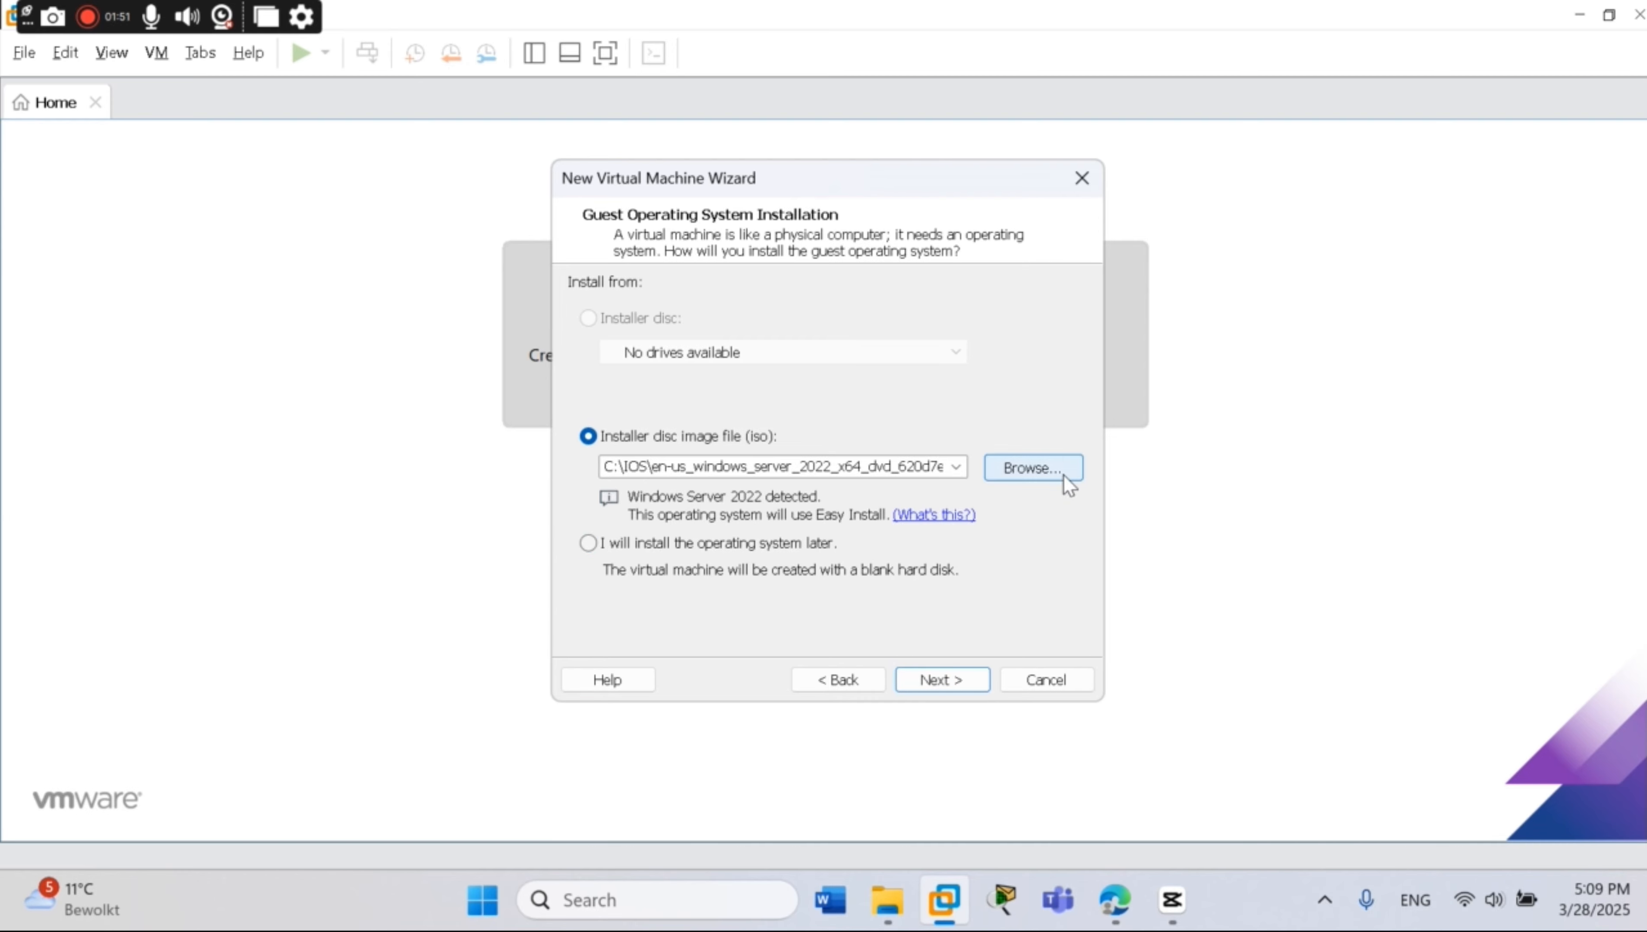
click(1054, 467)
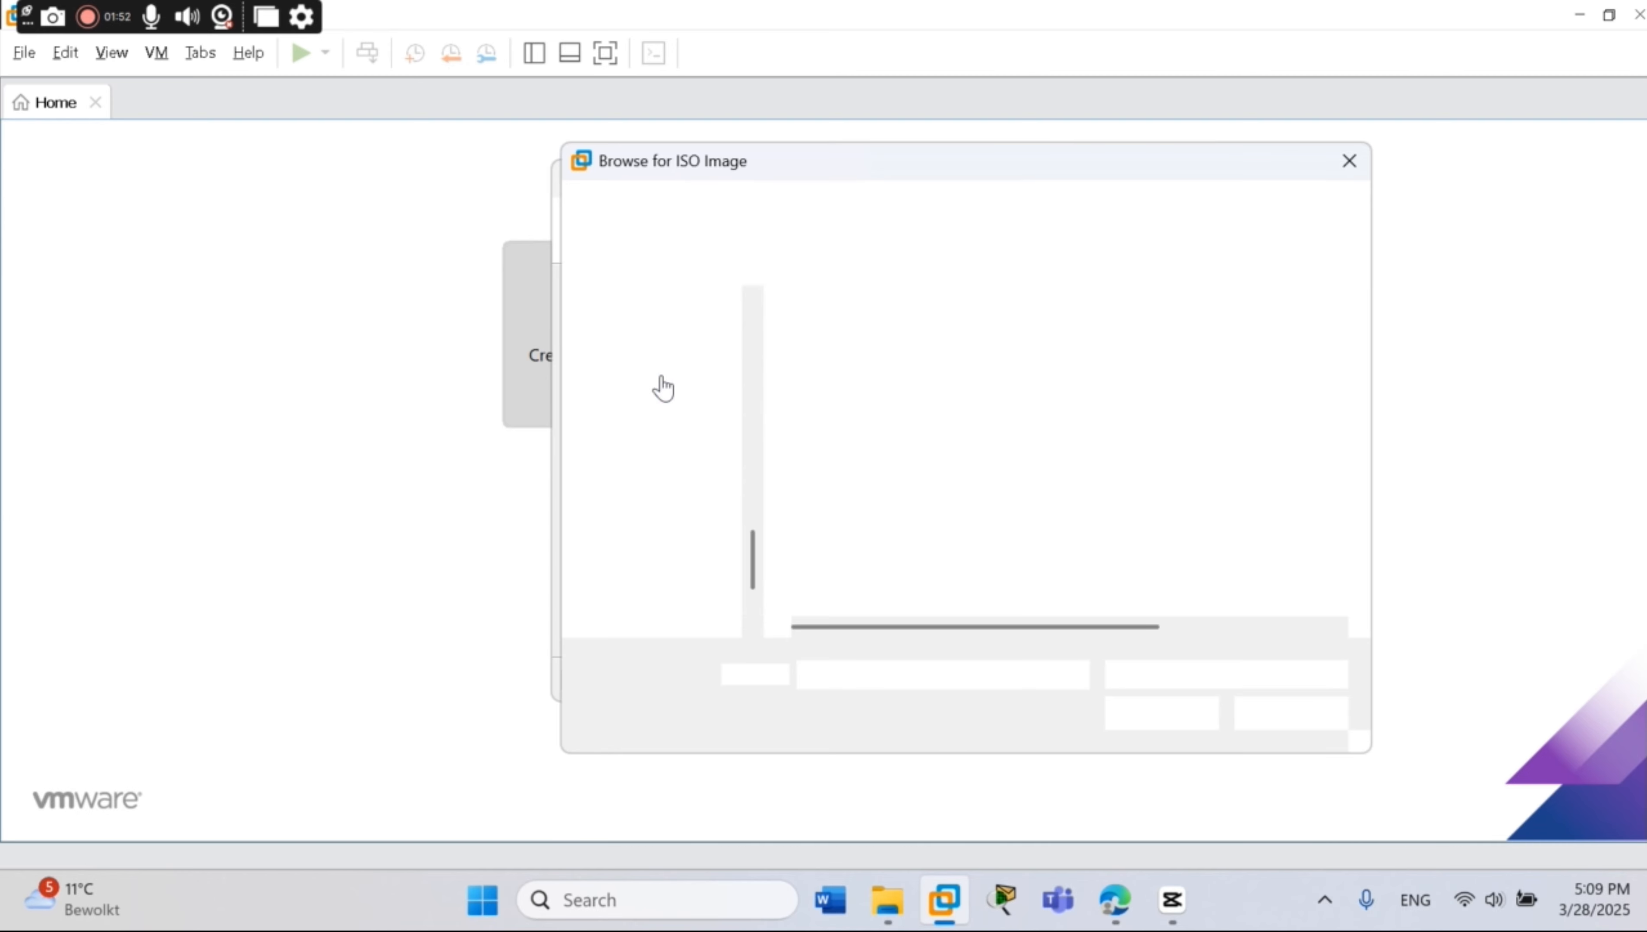
scroll(688, 459, down, 2)
click(652, 514)
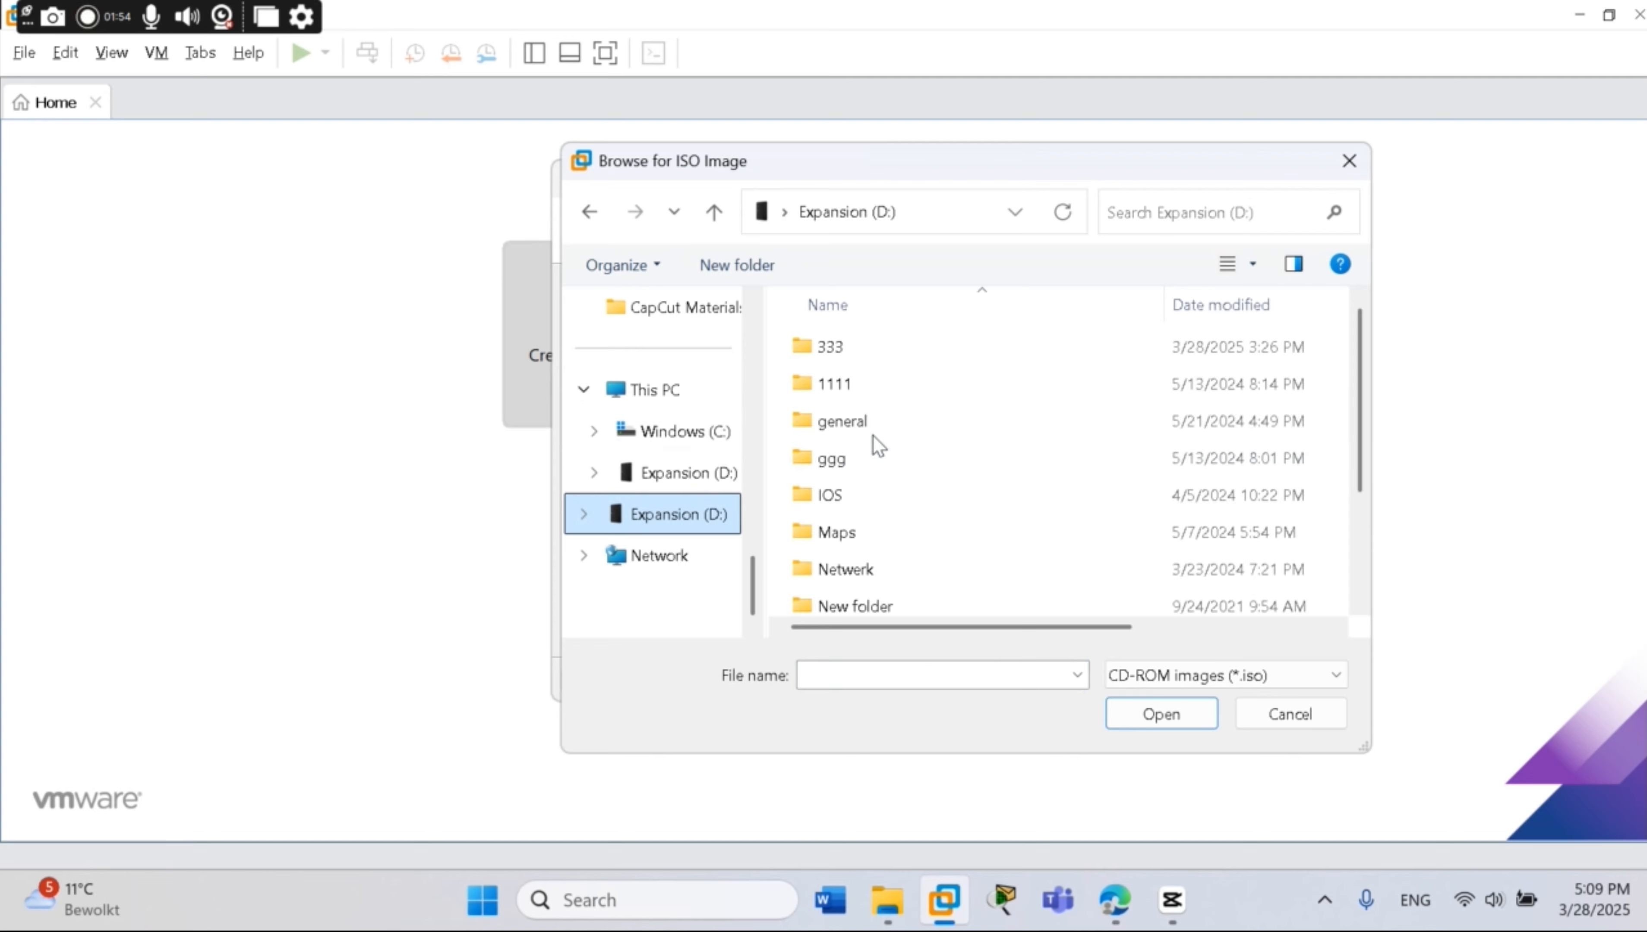
double_click(842, 490)
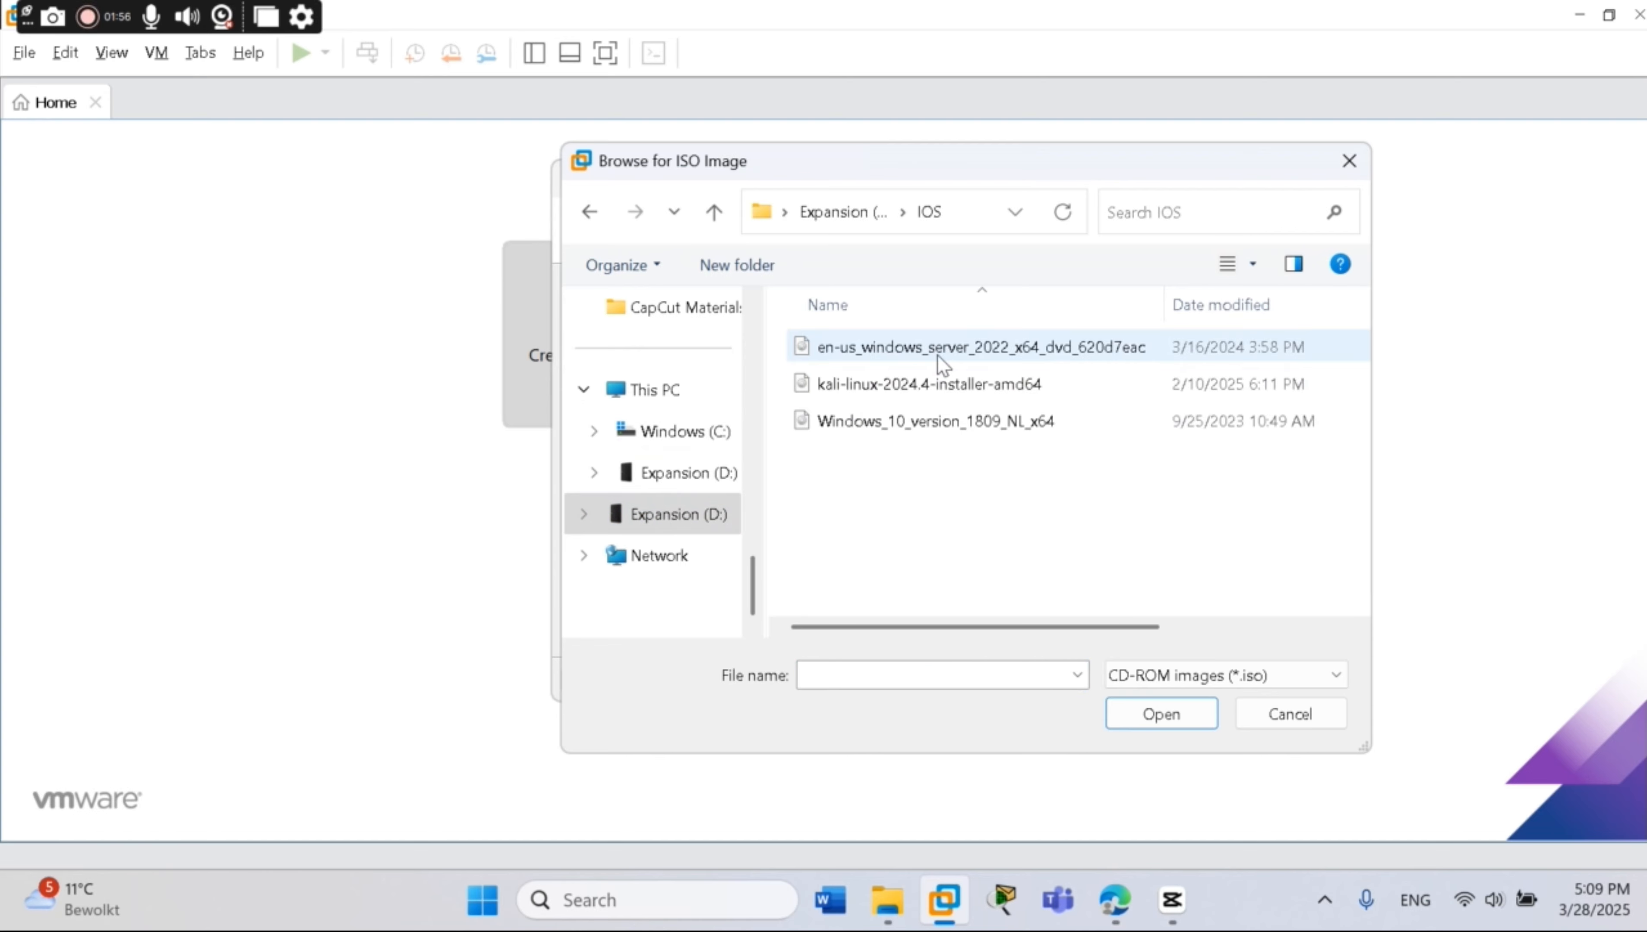
click(919, 384)
click(1116, 702)
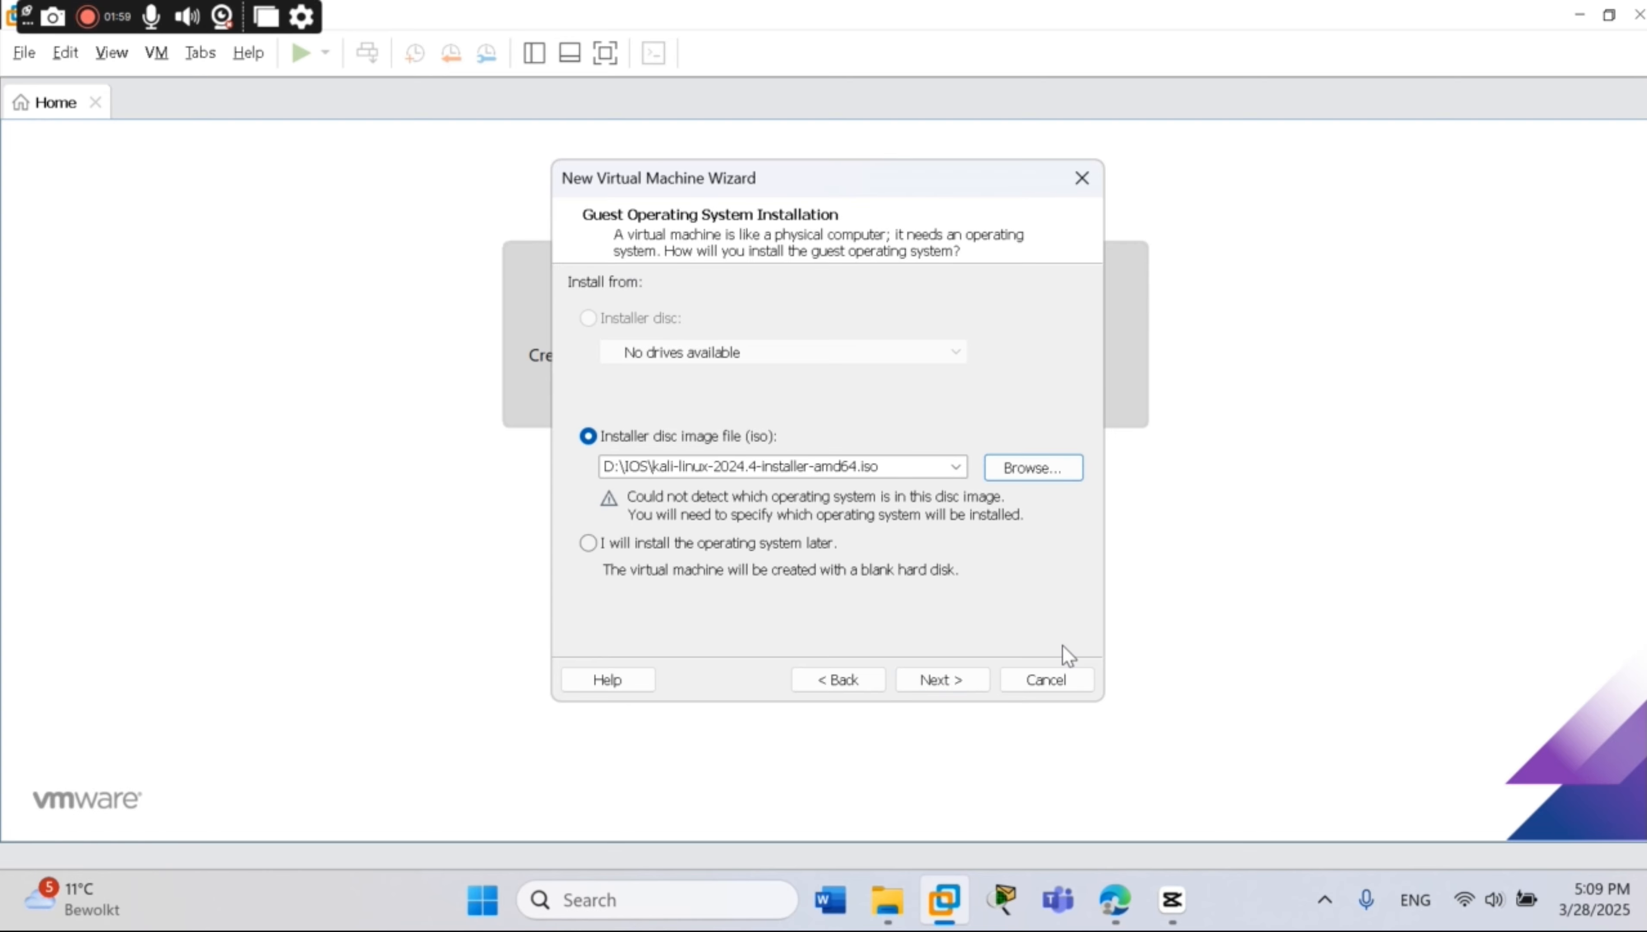
Set the guest operating system to Linux, version Ubuntu 64-bit
click(976, 682)
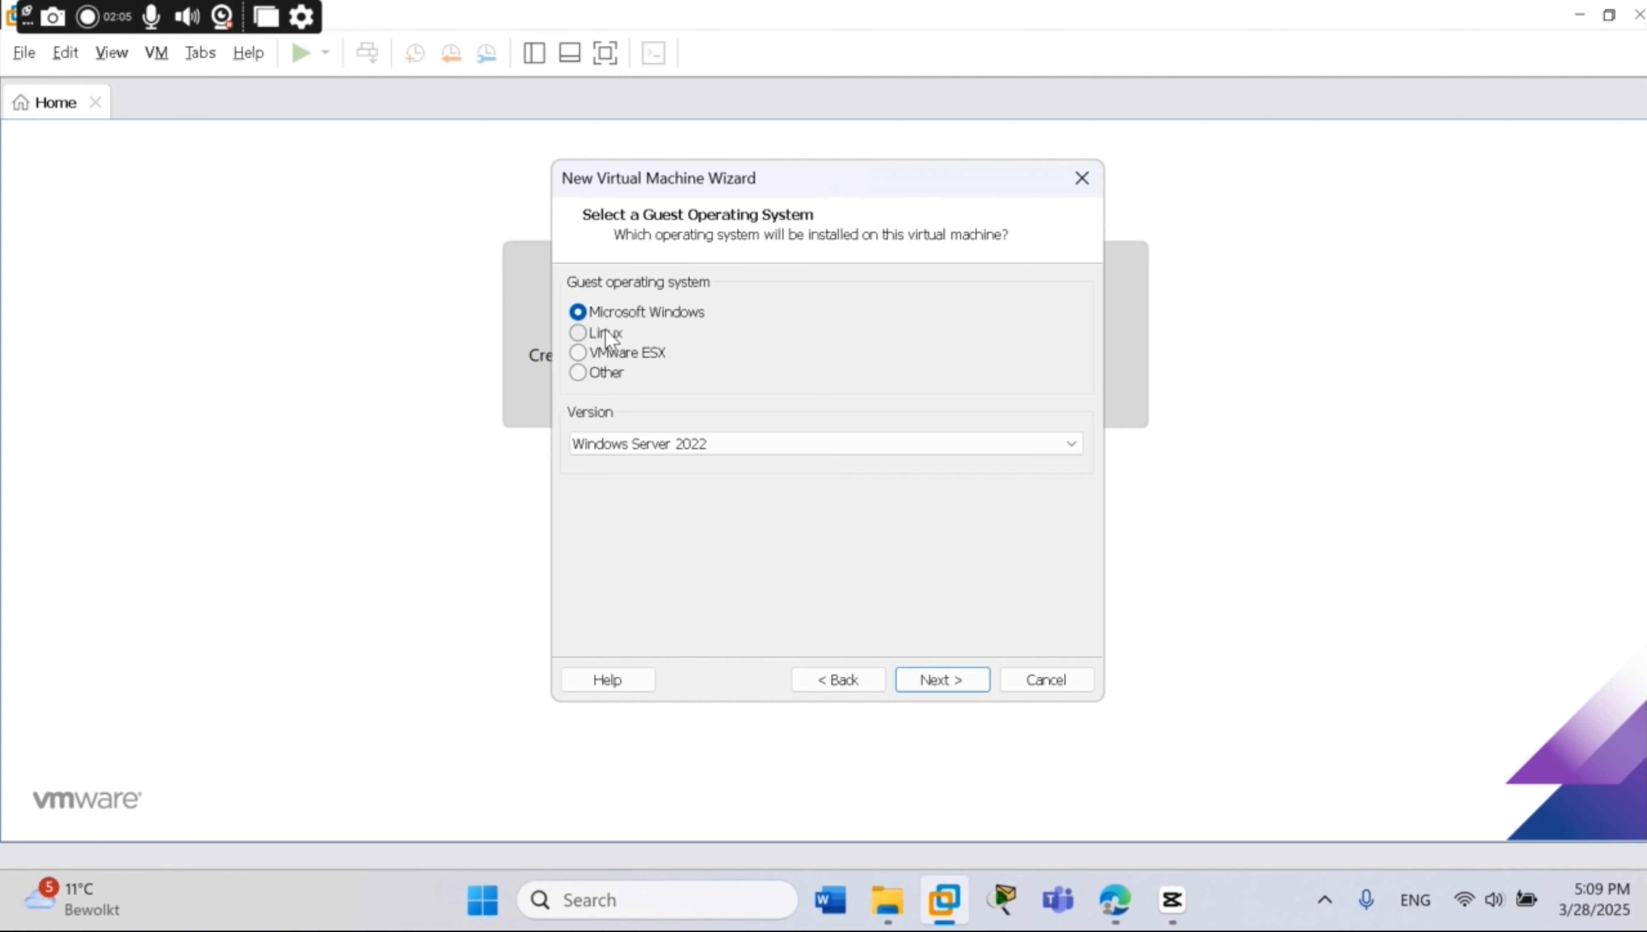
click(607, 334)
click(740, 446)
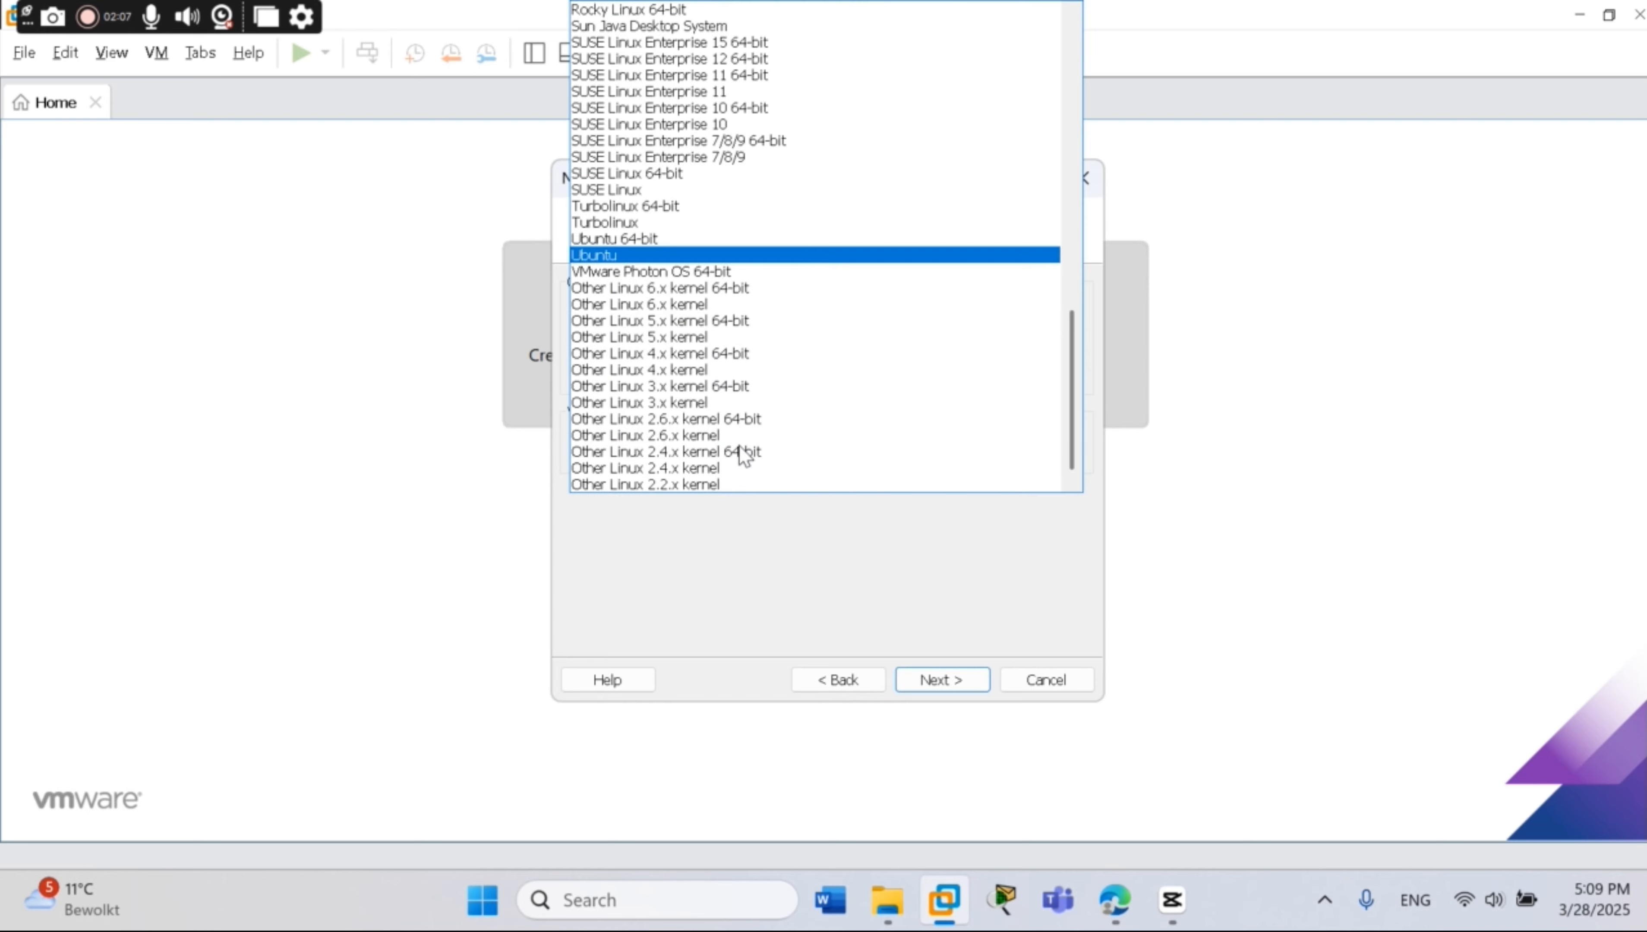
click(670, 240)
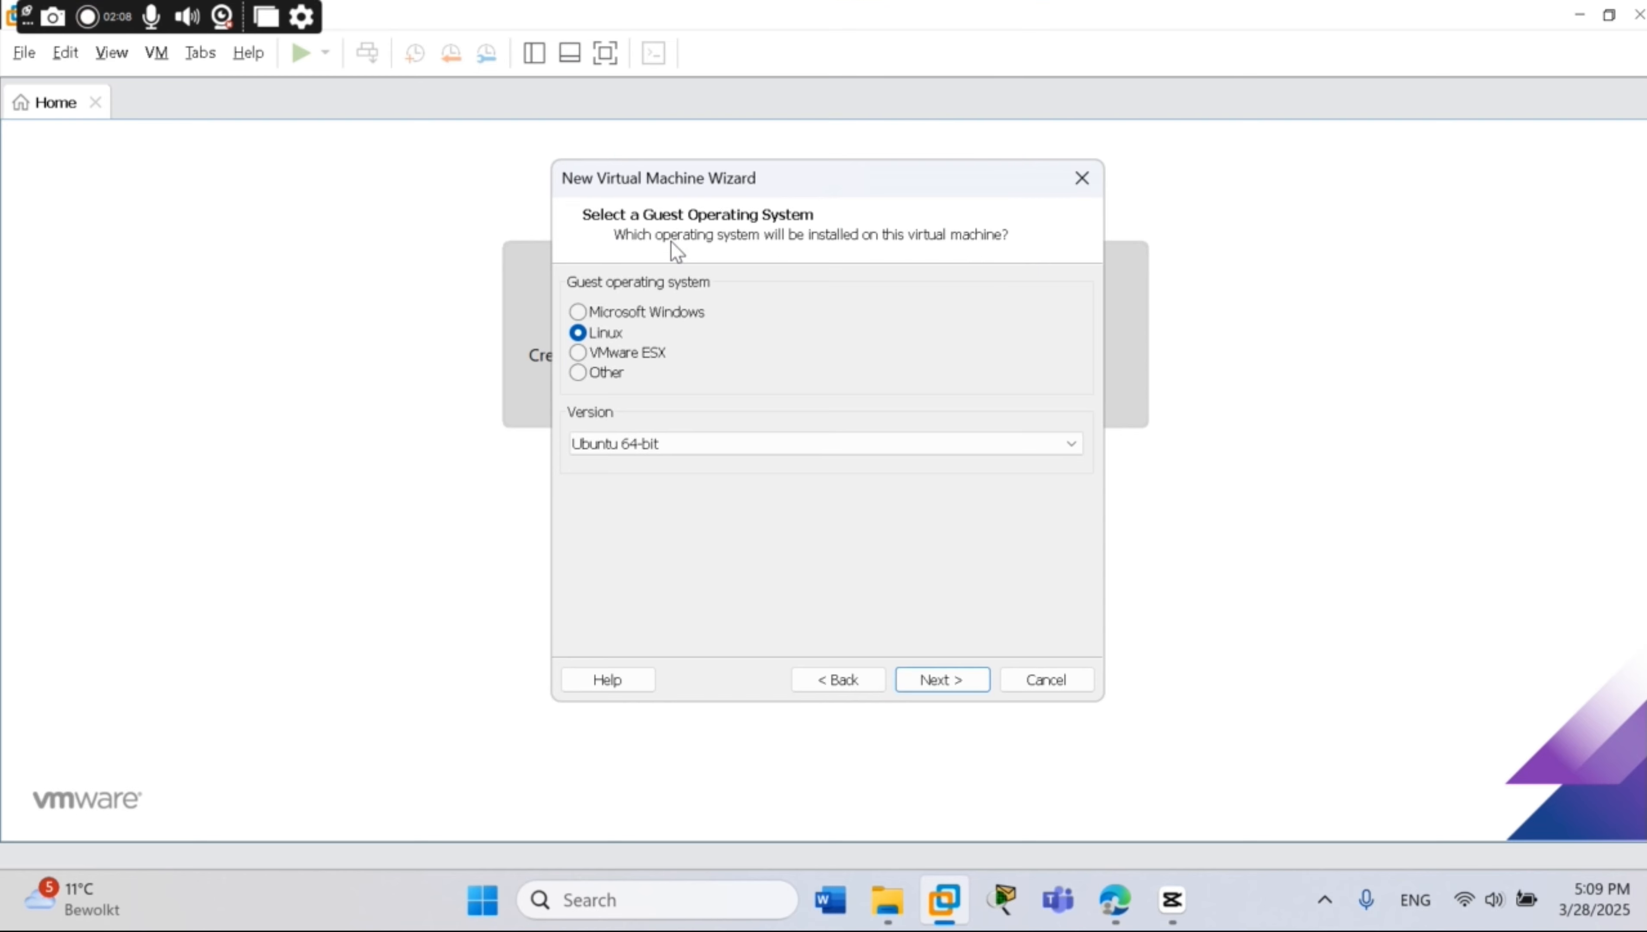
click(951, 681)
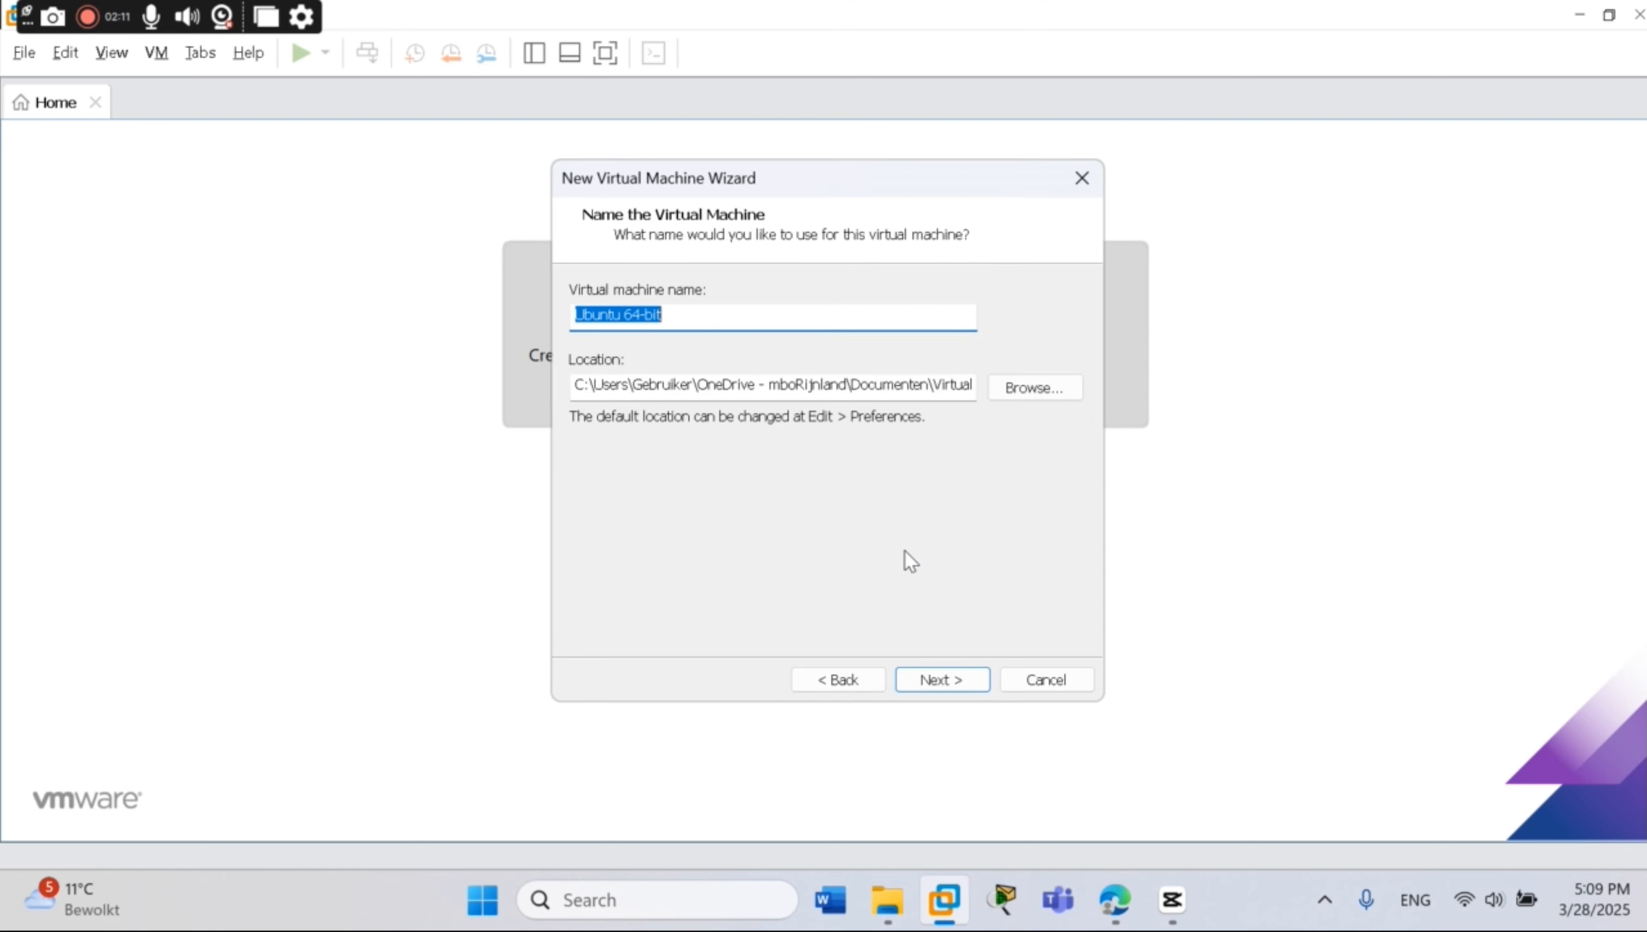
Browse the drive D folder tree and create a new folder for the VM
click(1022, 387)
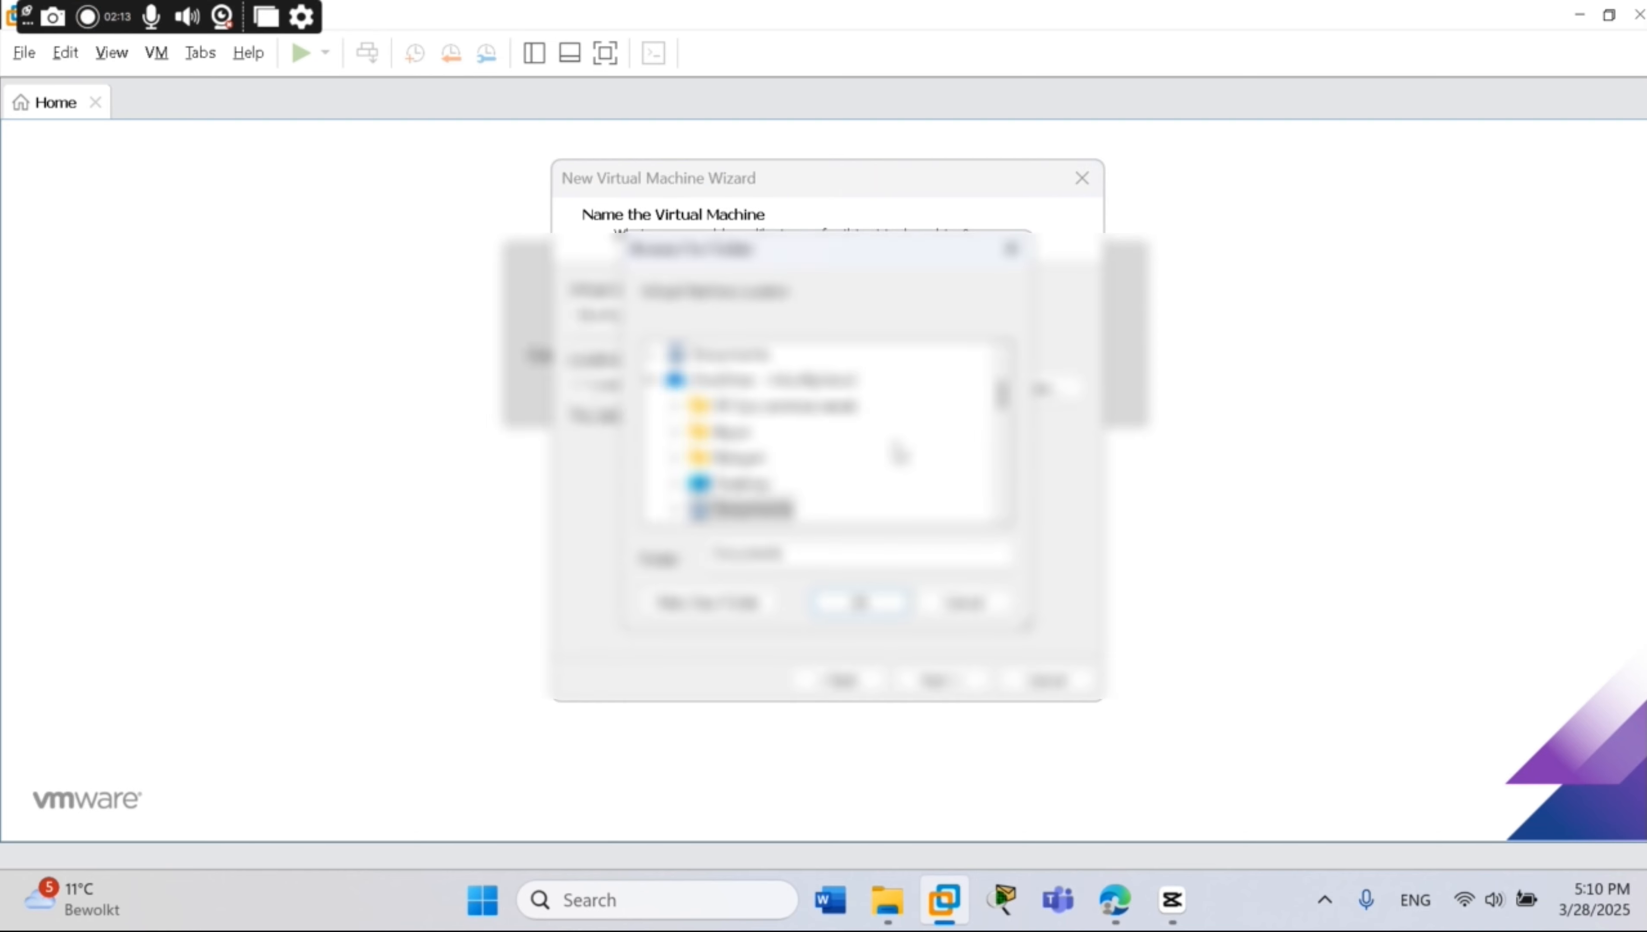
scroll(736, 465, down, 10)
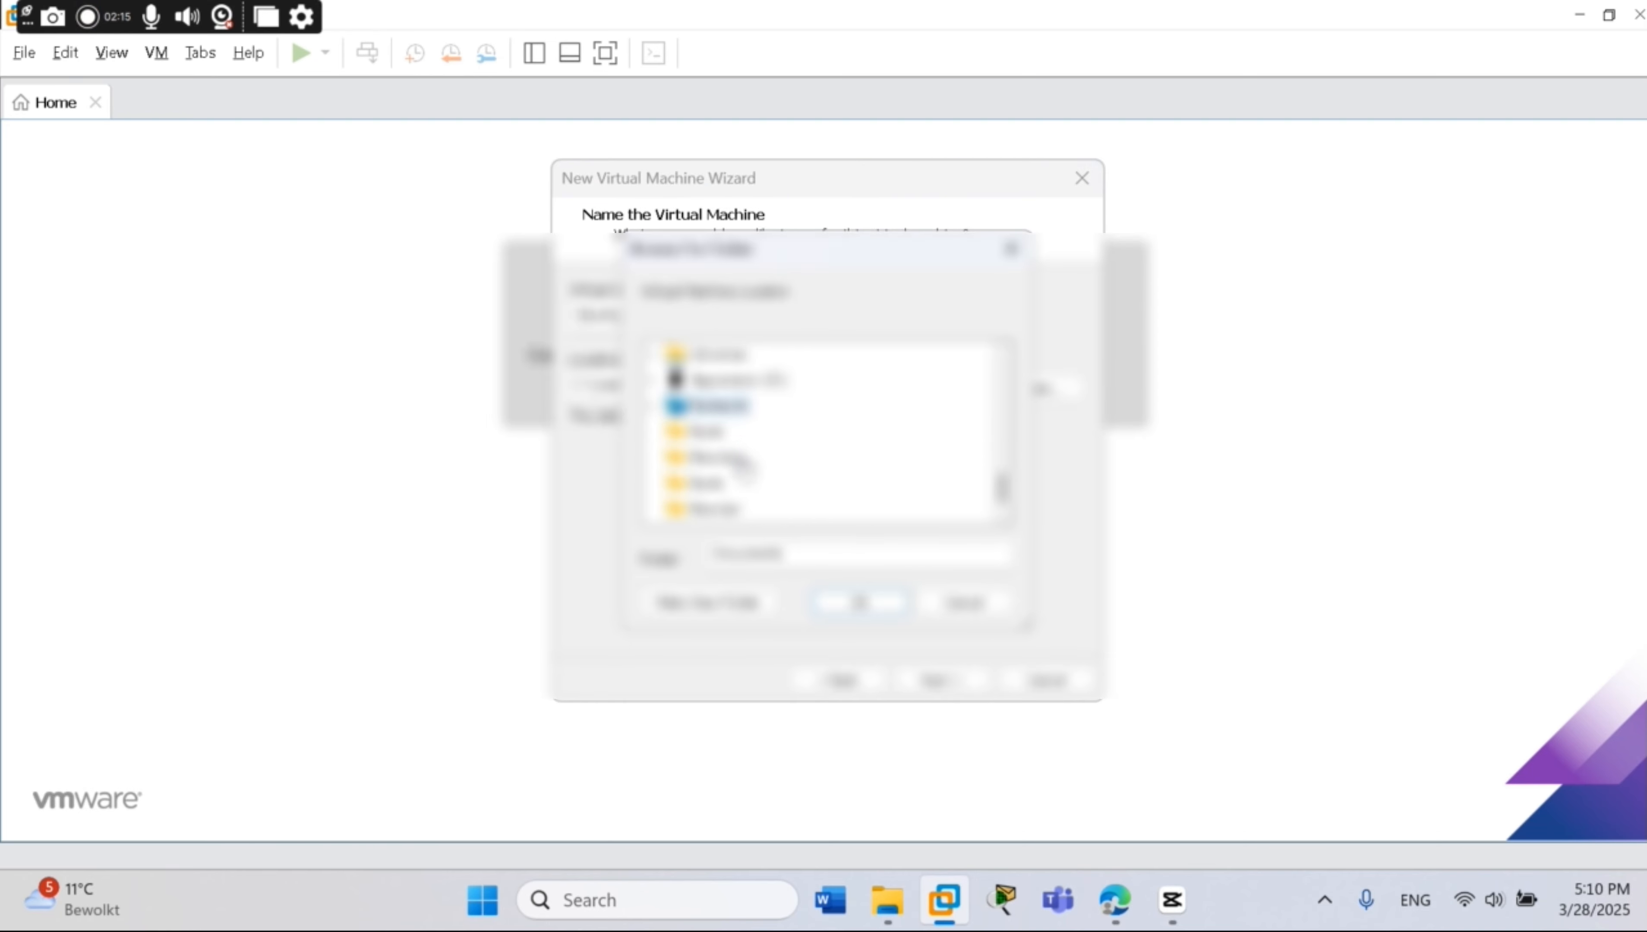
click(653, 380)
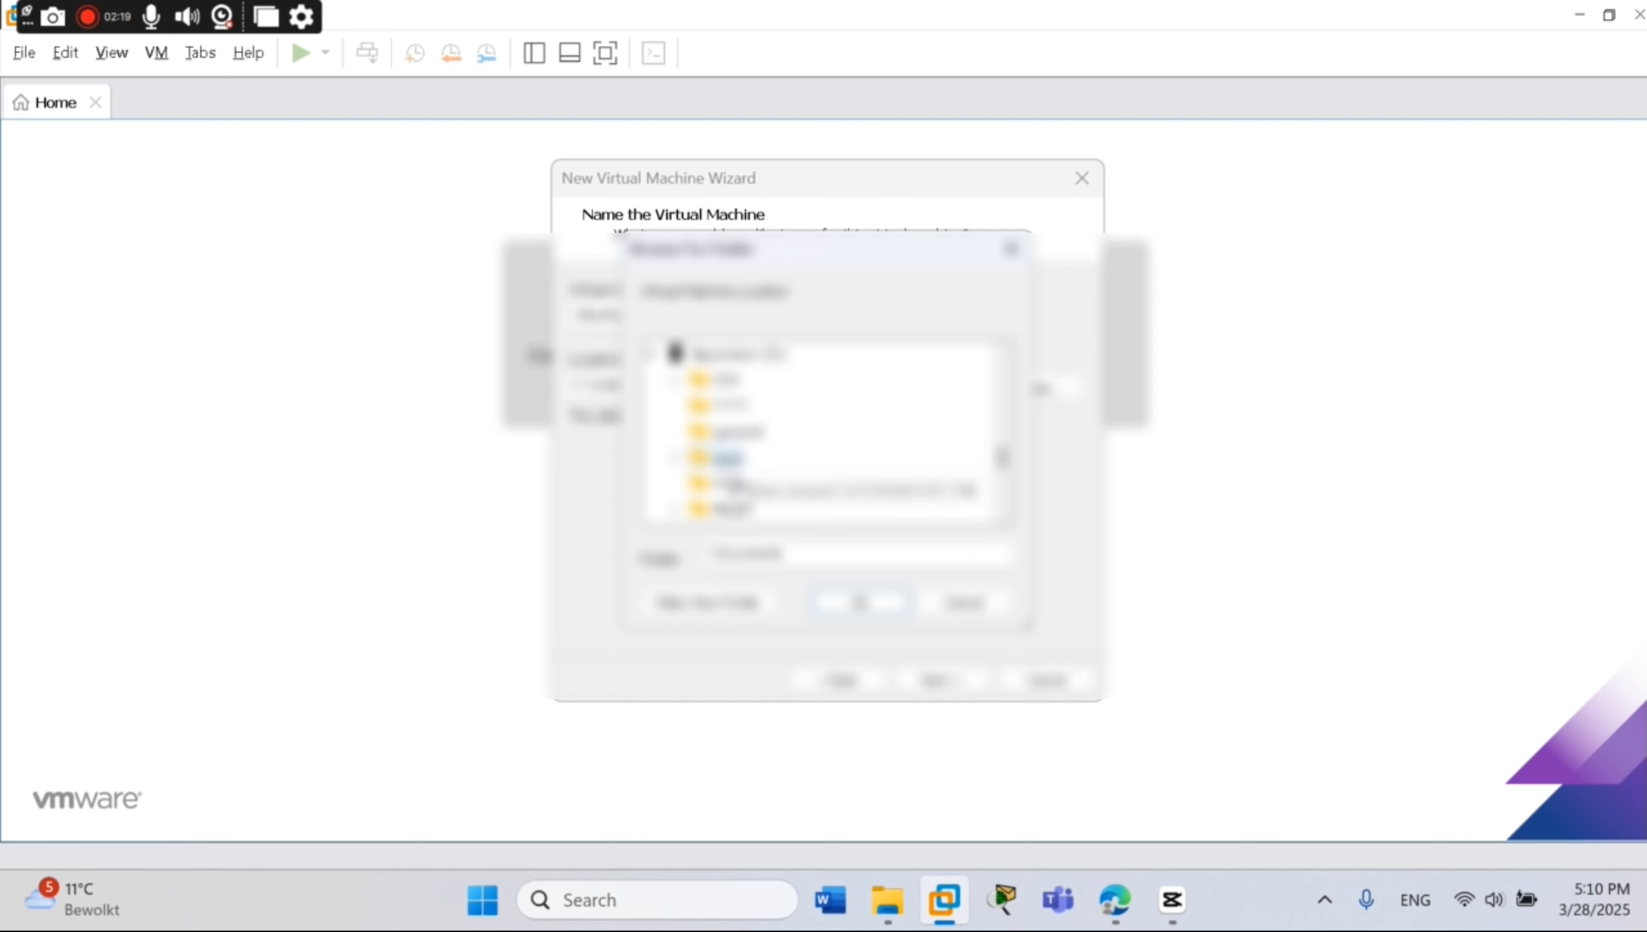
click(760, 608)
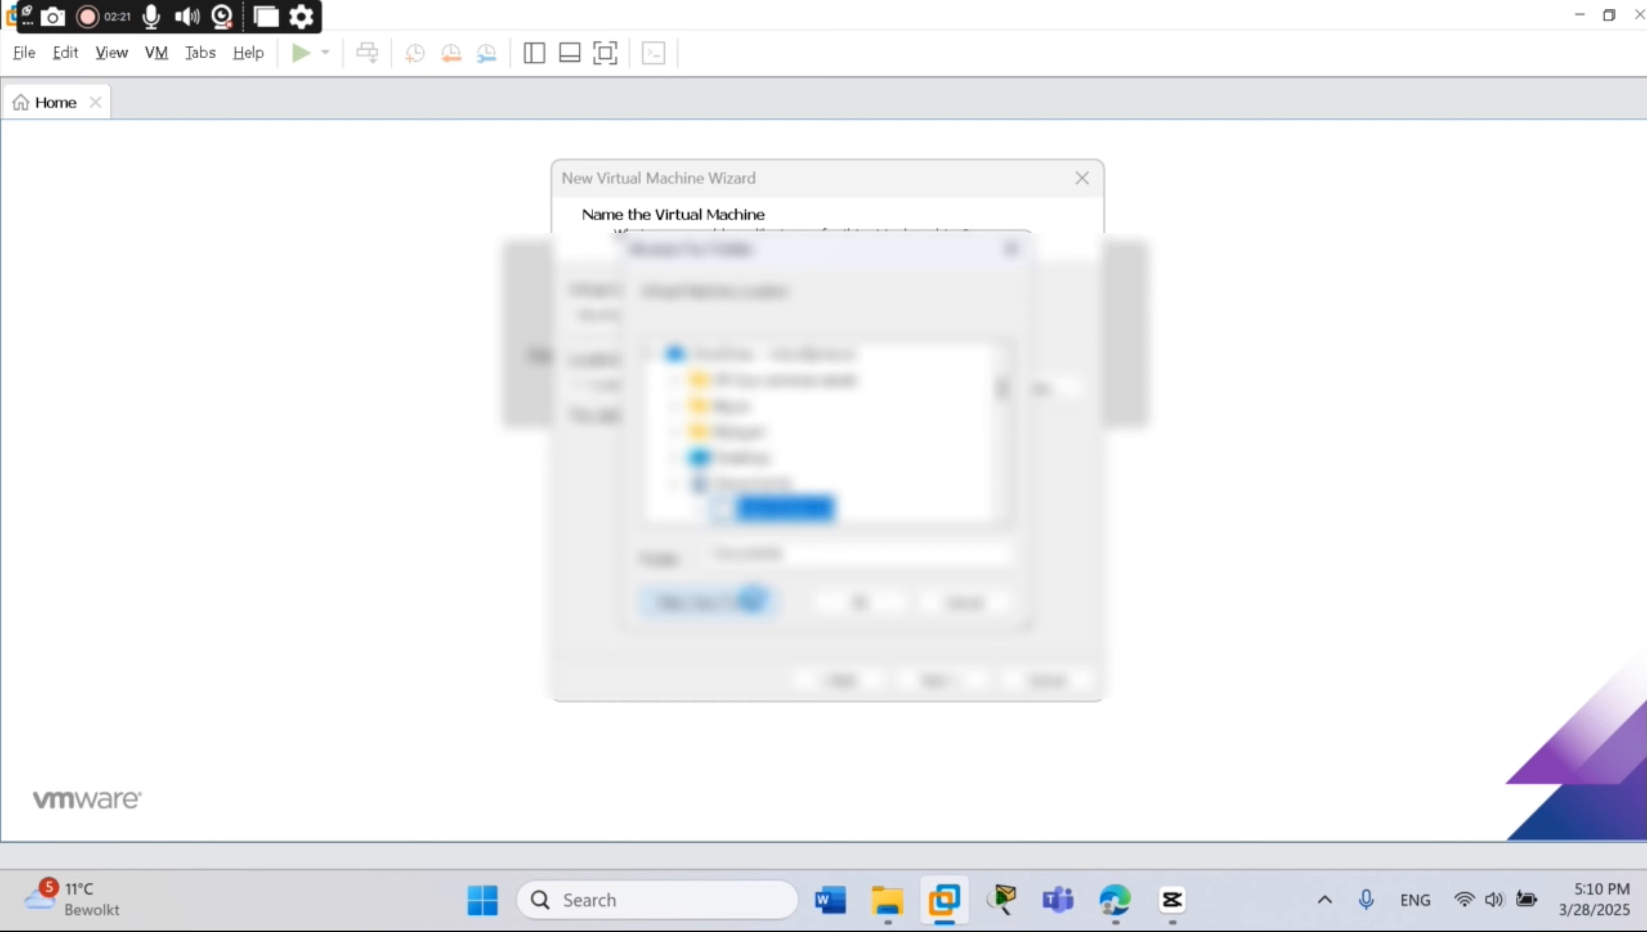
scroll(770, 494, up, 1)
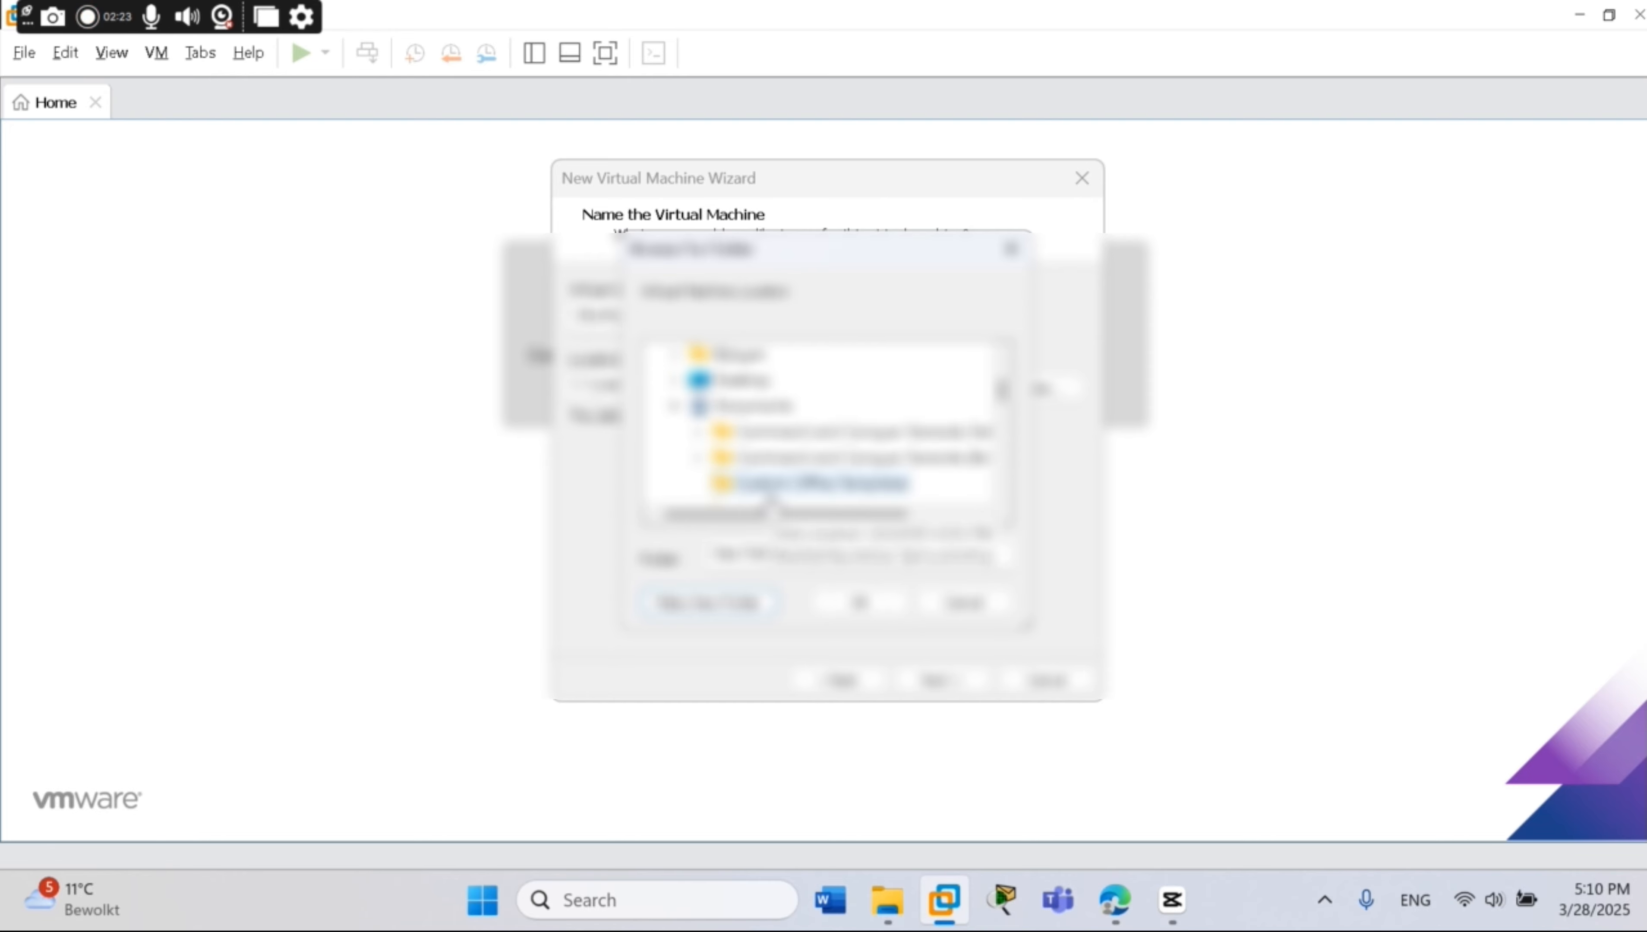
scroll(774, 470, down, 11)
scroll(774, 471, down, 4)
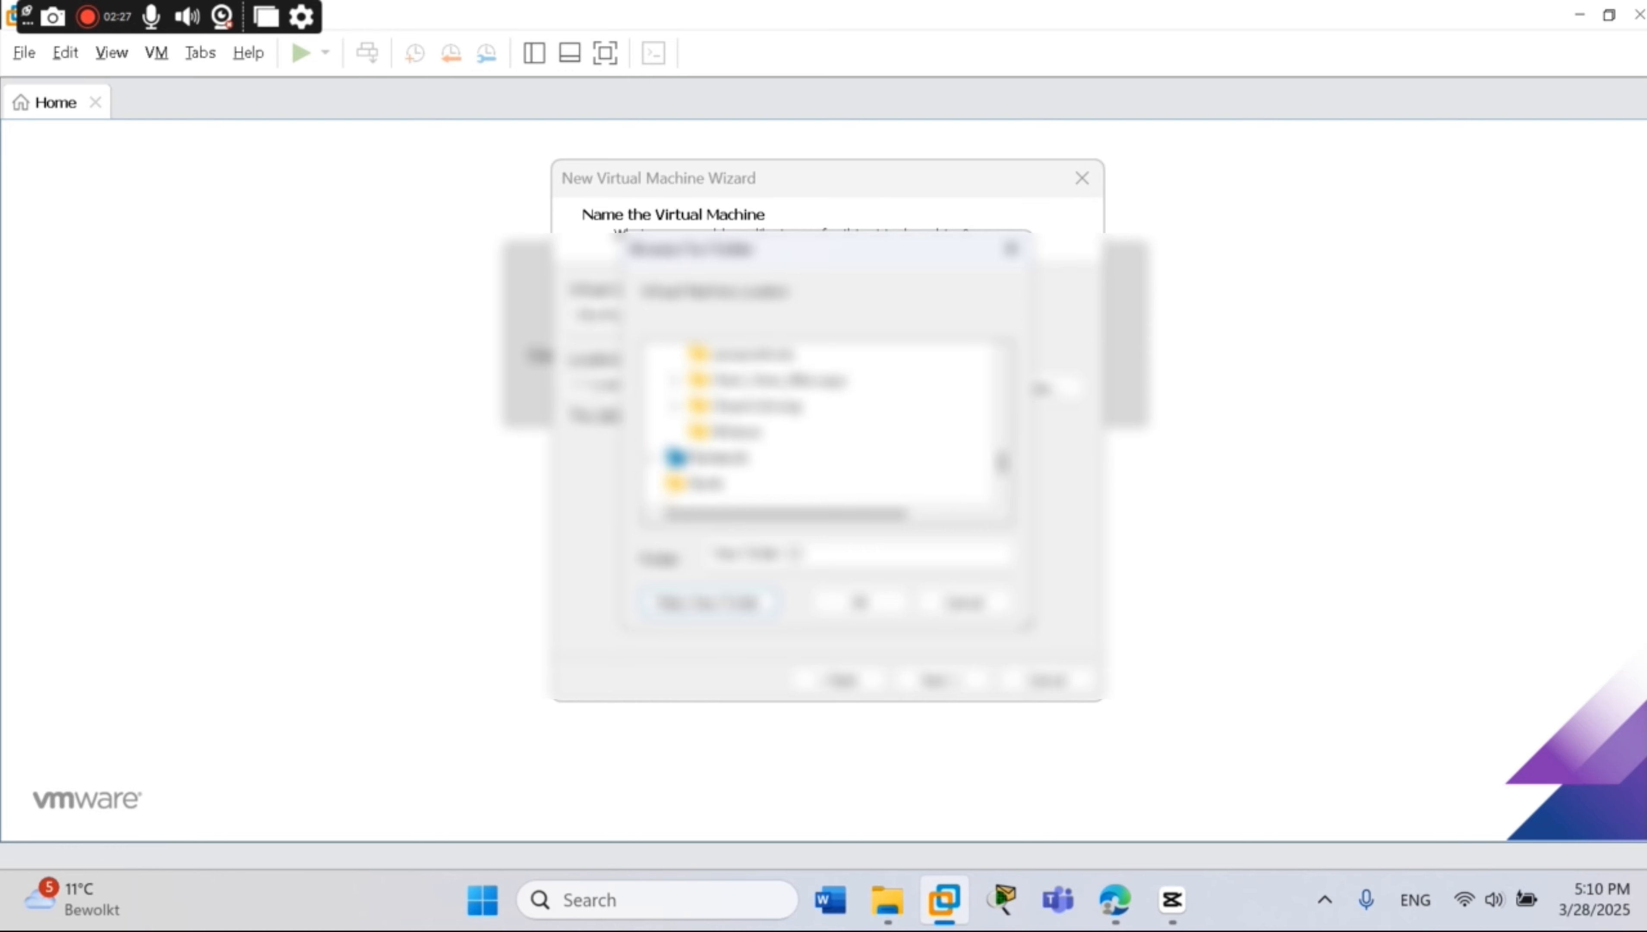
scroll(783, 425, down, 1)
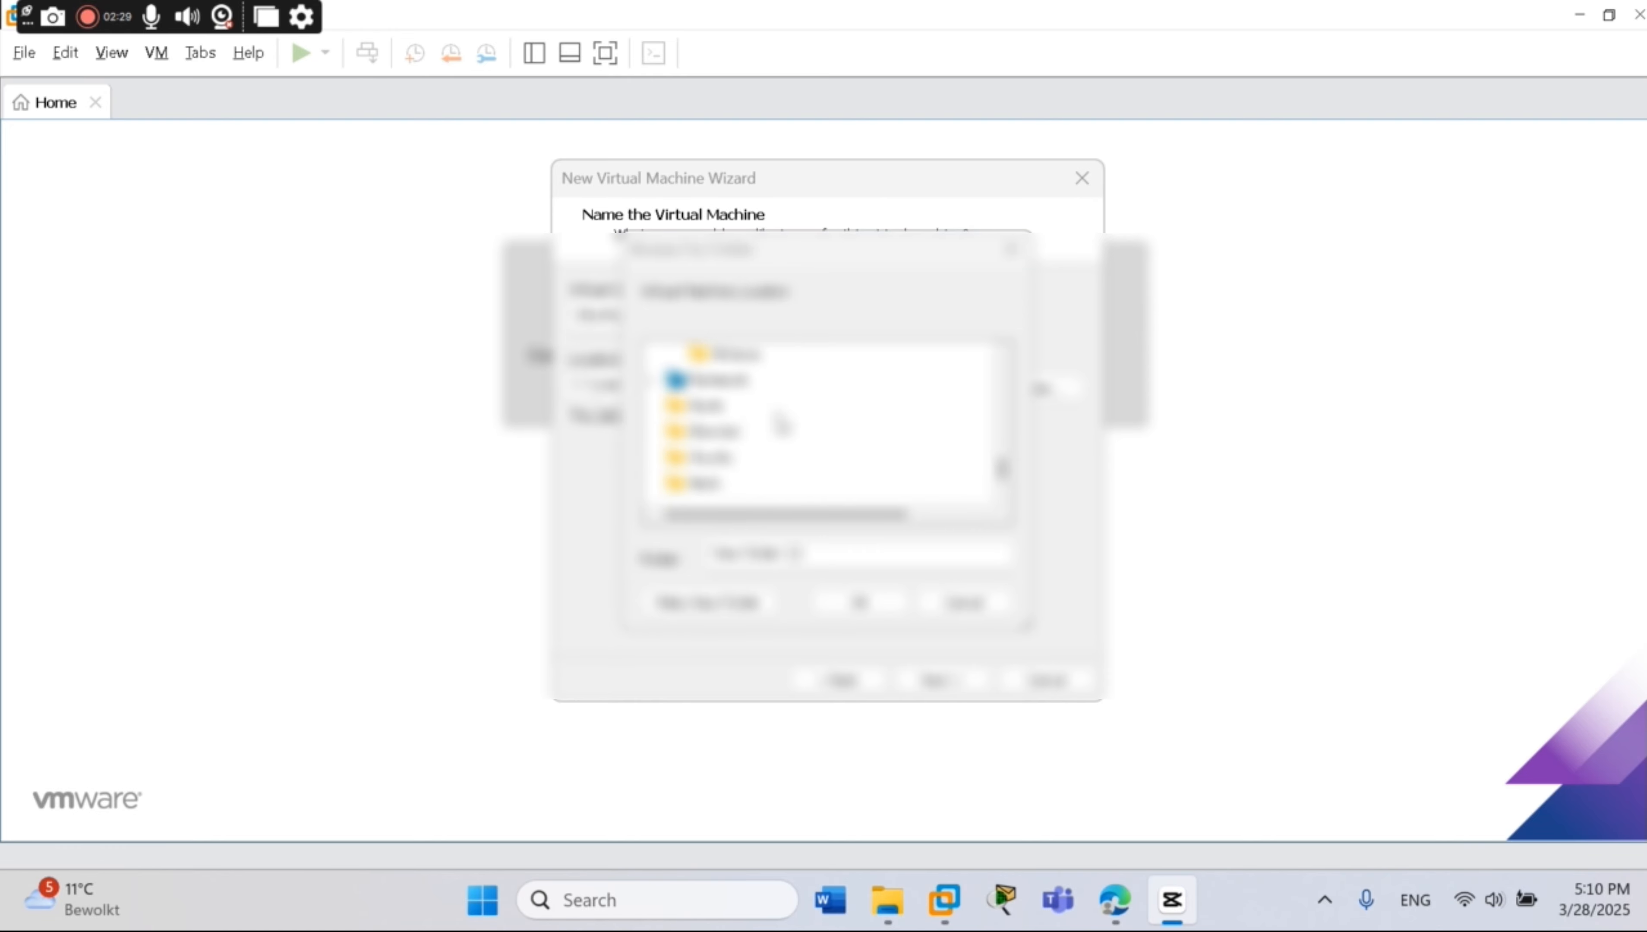
scroll(780, 426, up, 8)
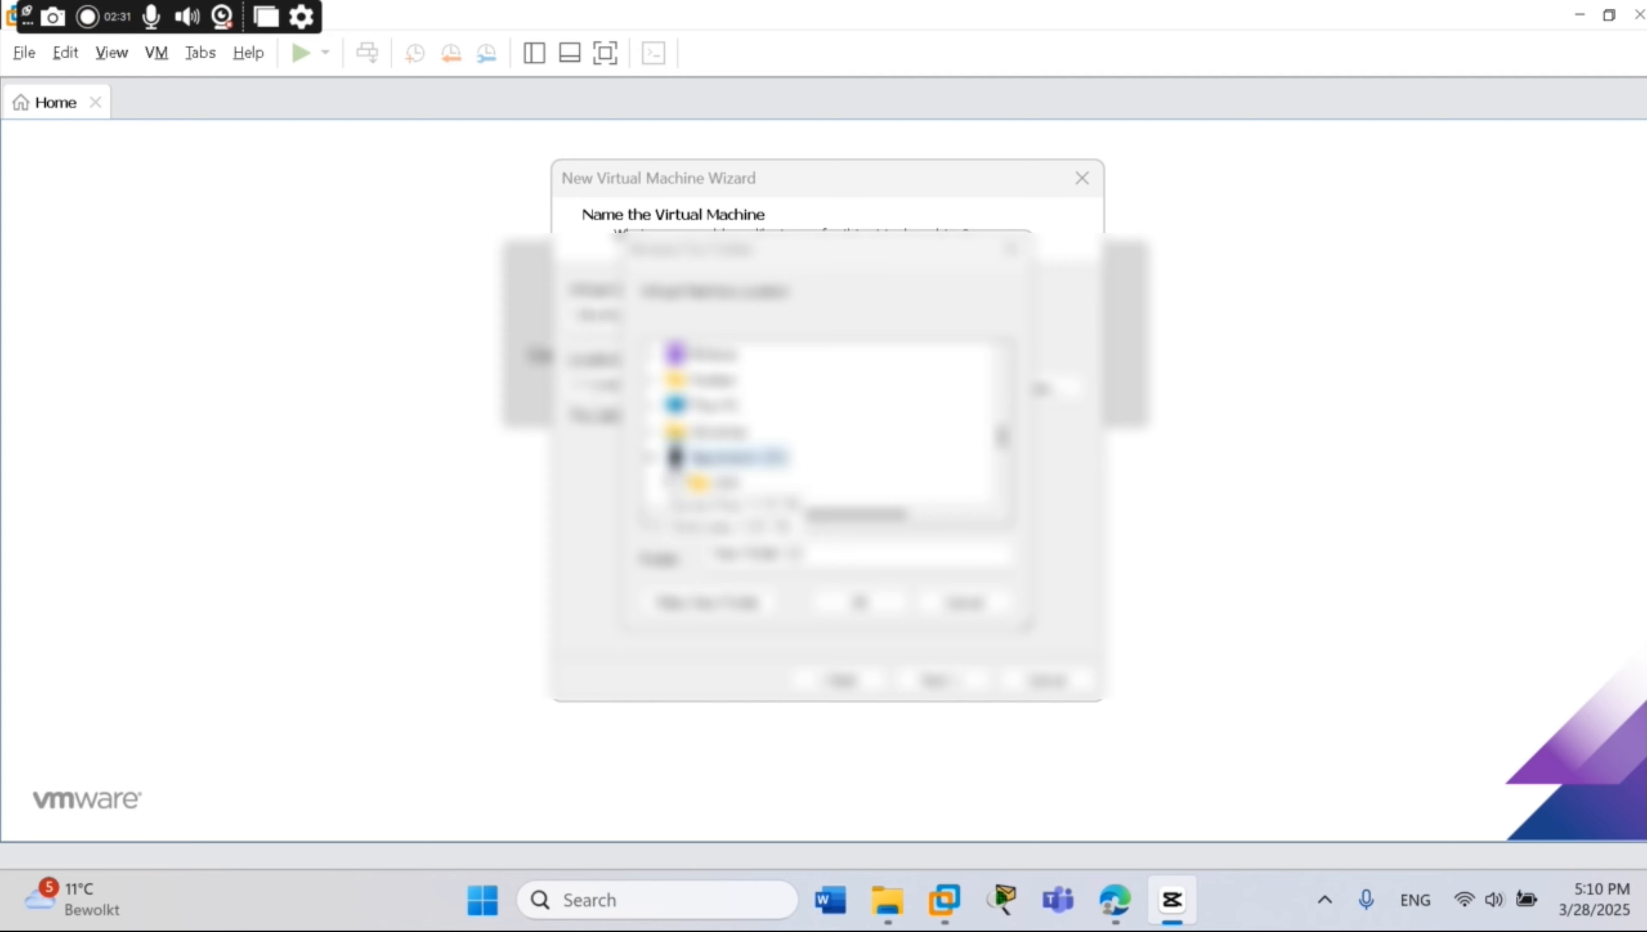
scroll(667, 465, down, 1)
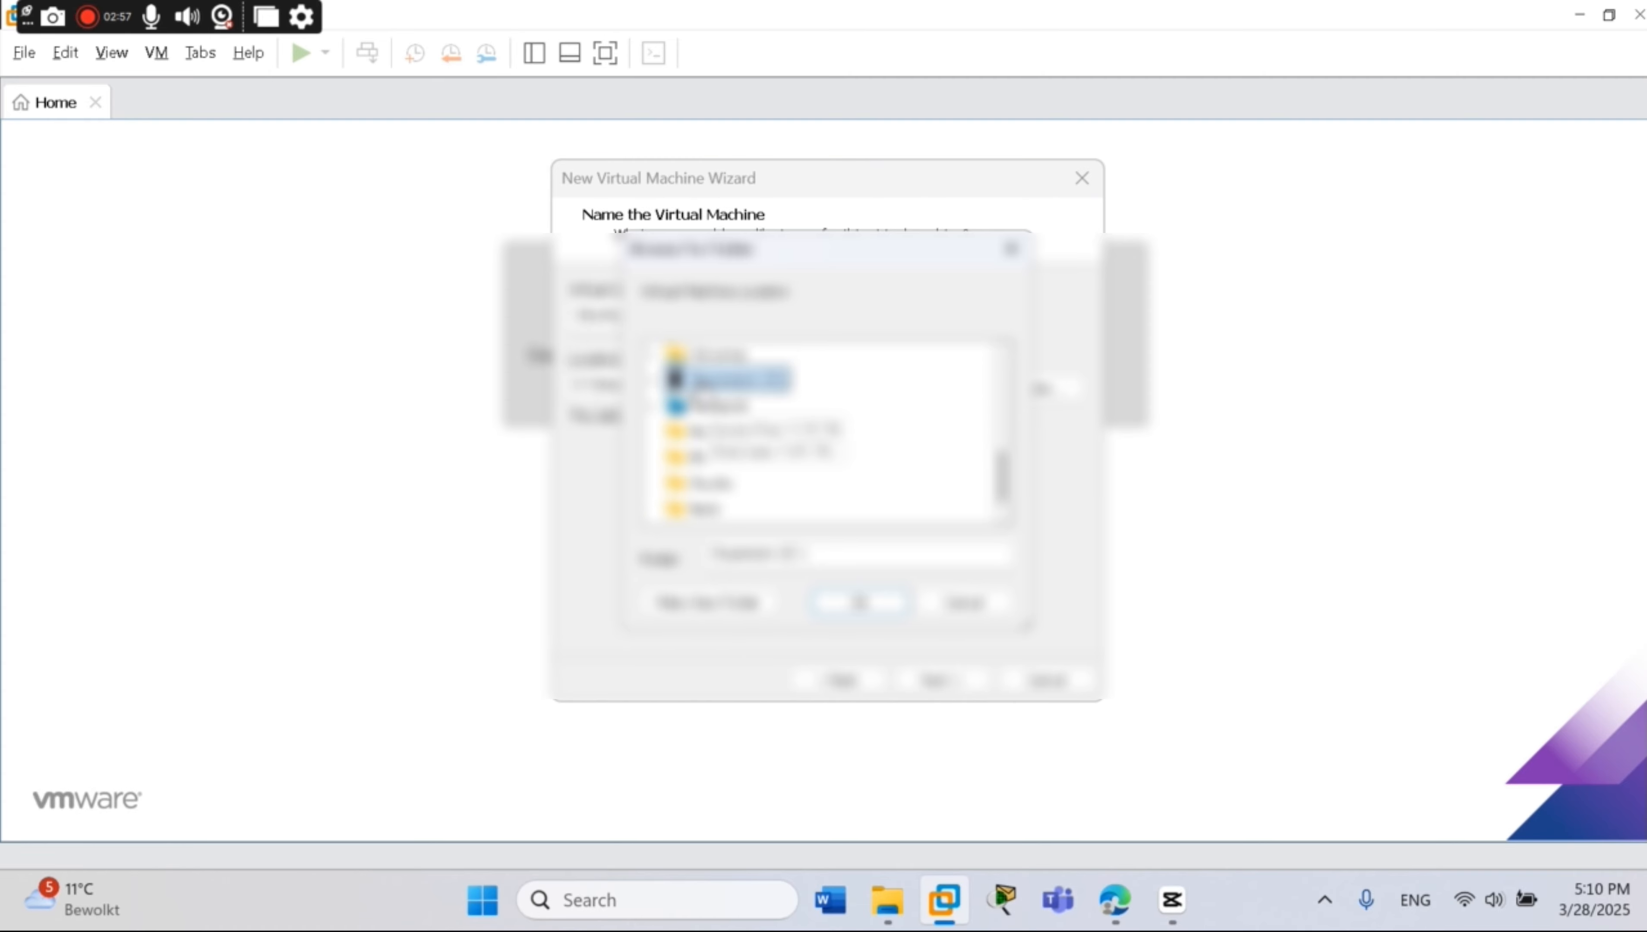
Set the VM location to the Kali linux folder on D: and reach Specify Disk Capacity
click(696, 385)
scroll(744, 424, down, 2)
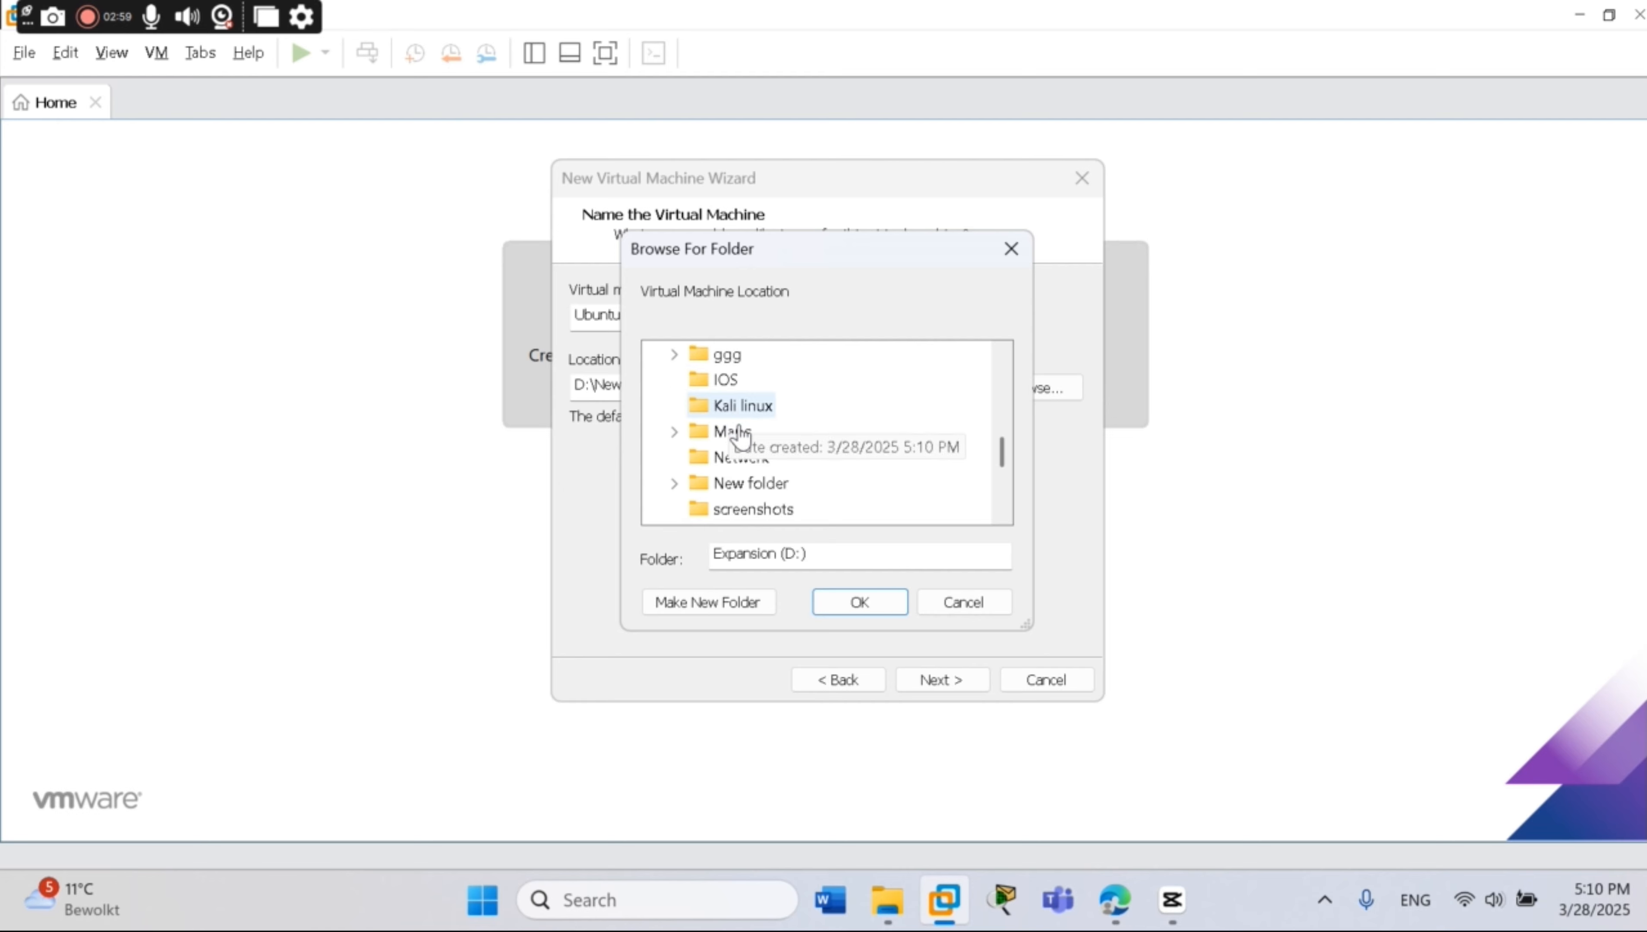
click(729, 406)
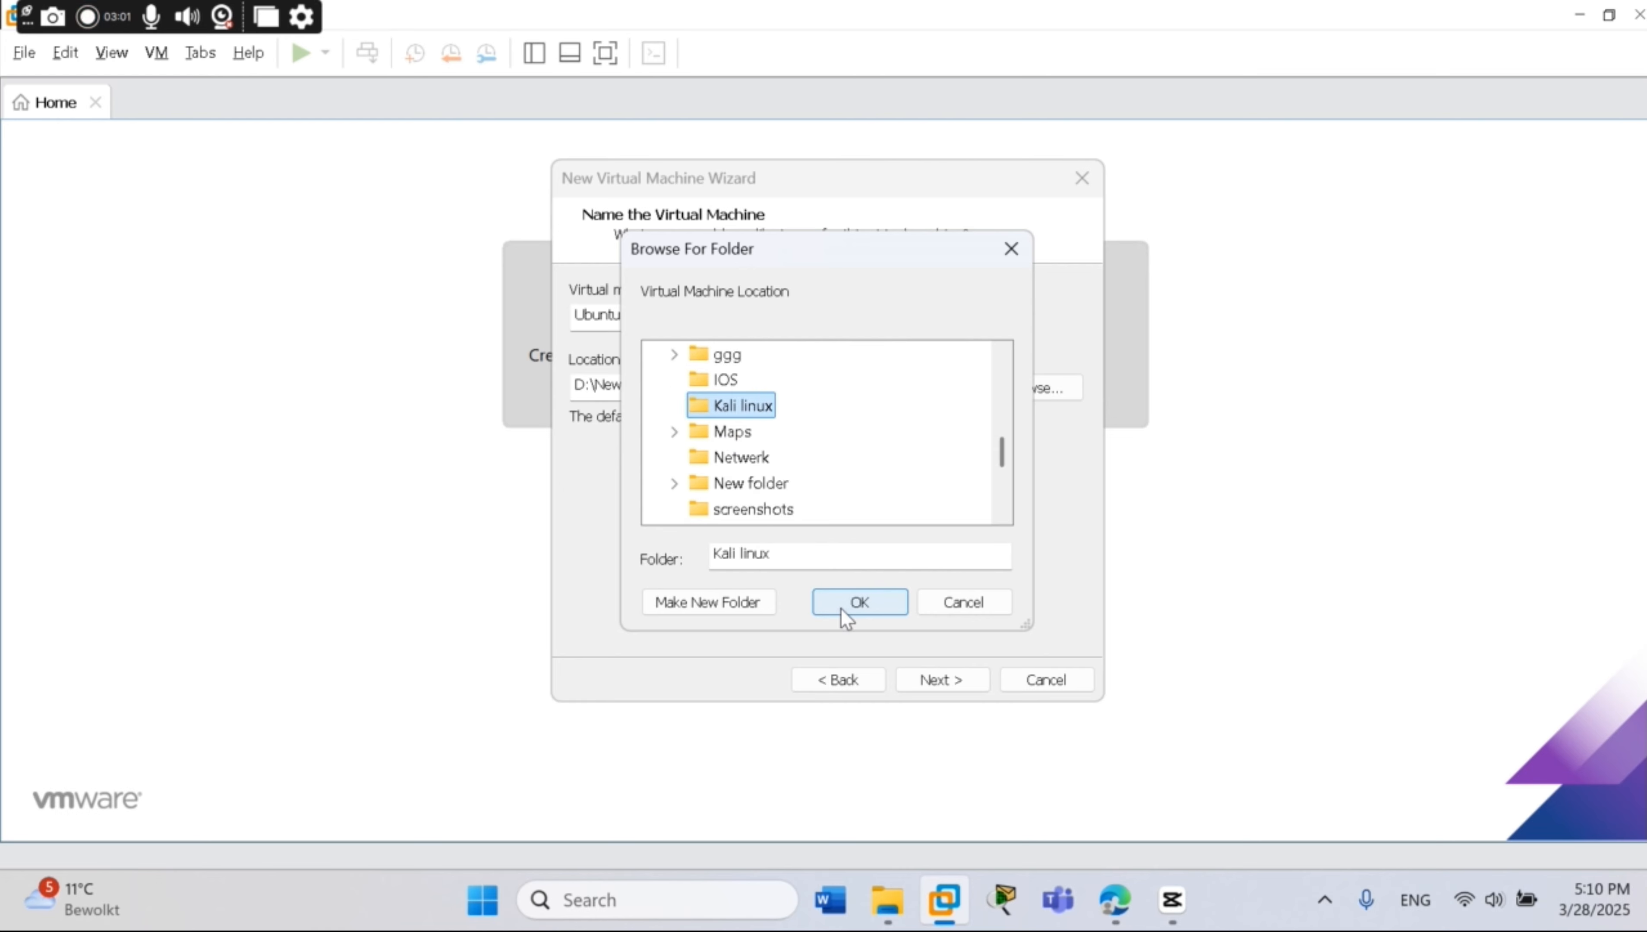
click(856, 601)
click(933, 681)
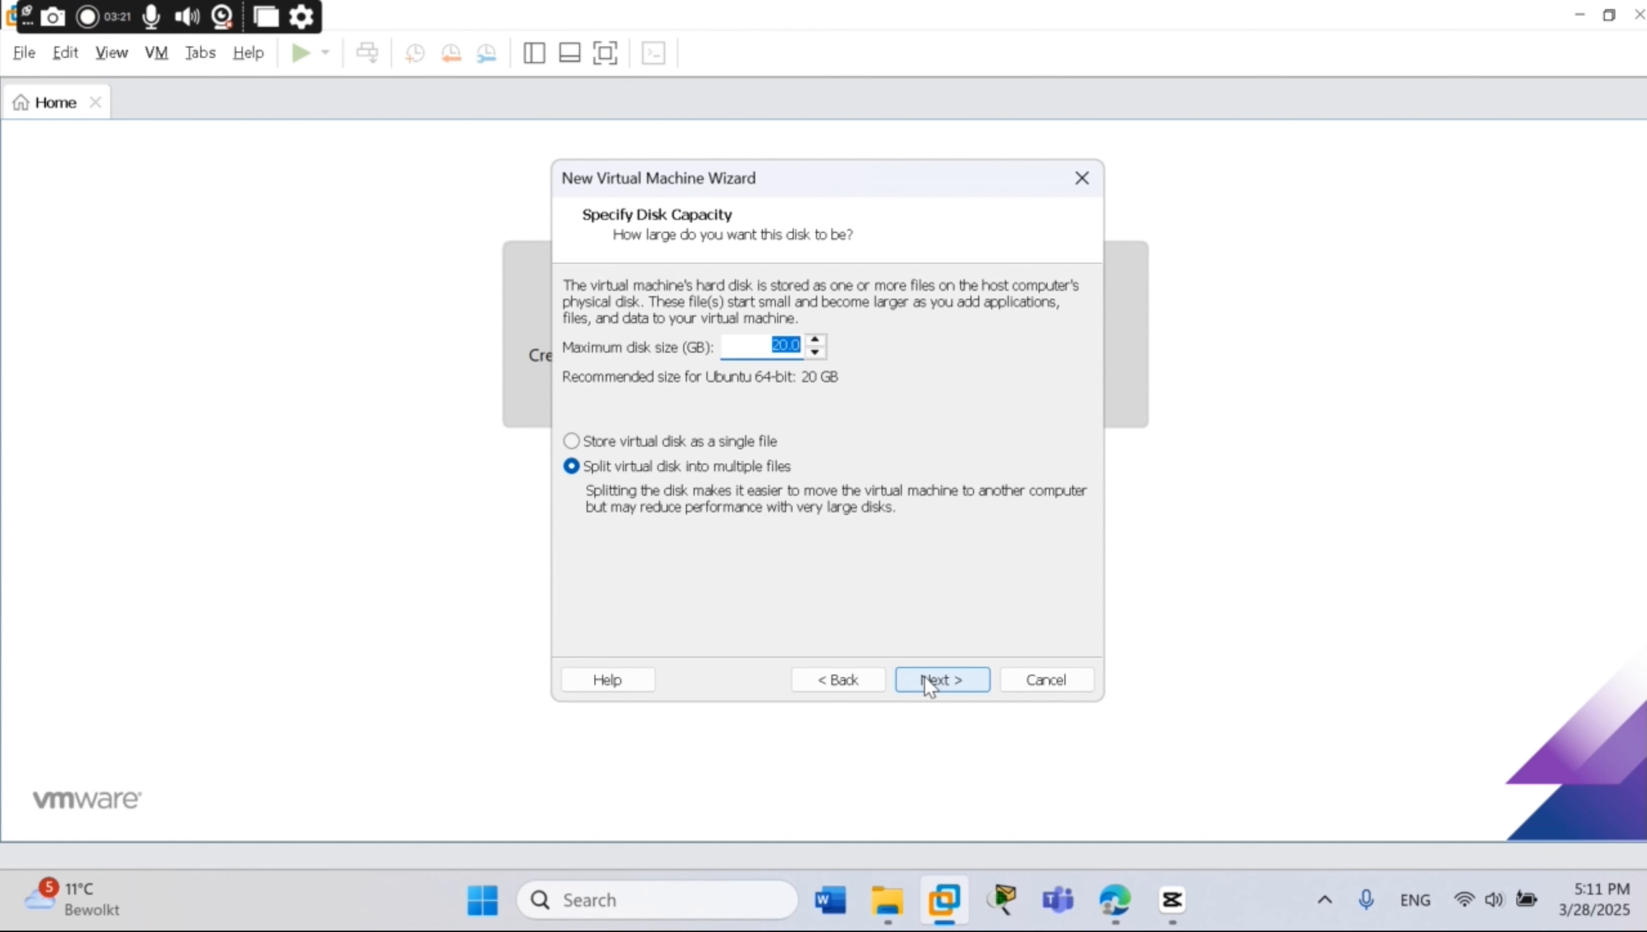
Keep the 20 GB split disk, review the Ready to Create summary, and open Customize Hardware
click(929, 681)
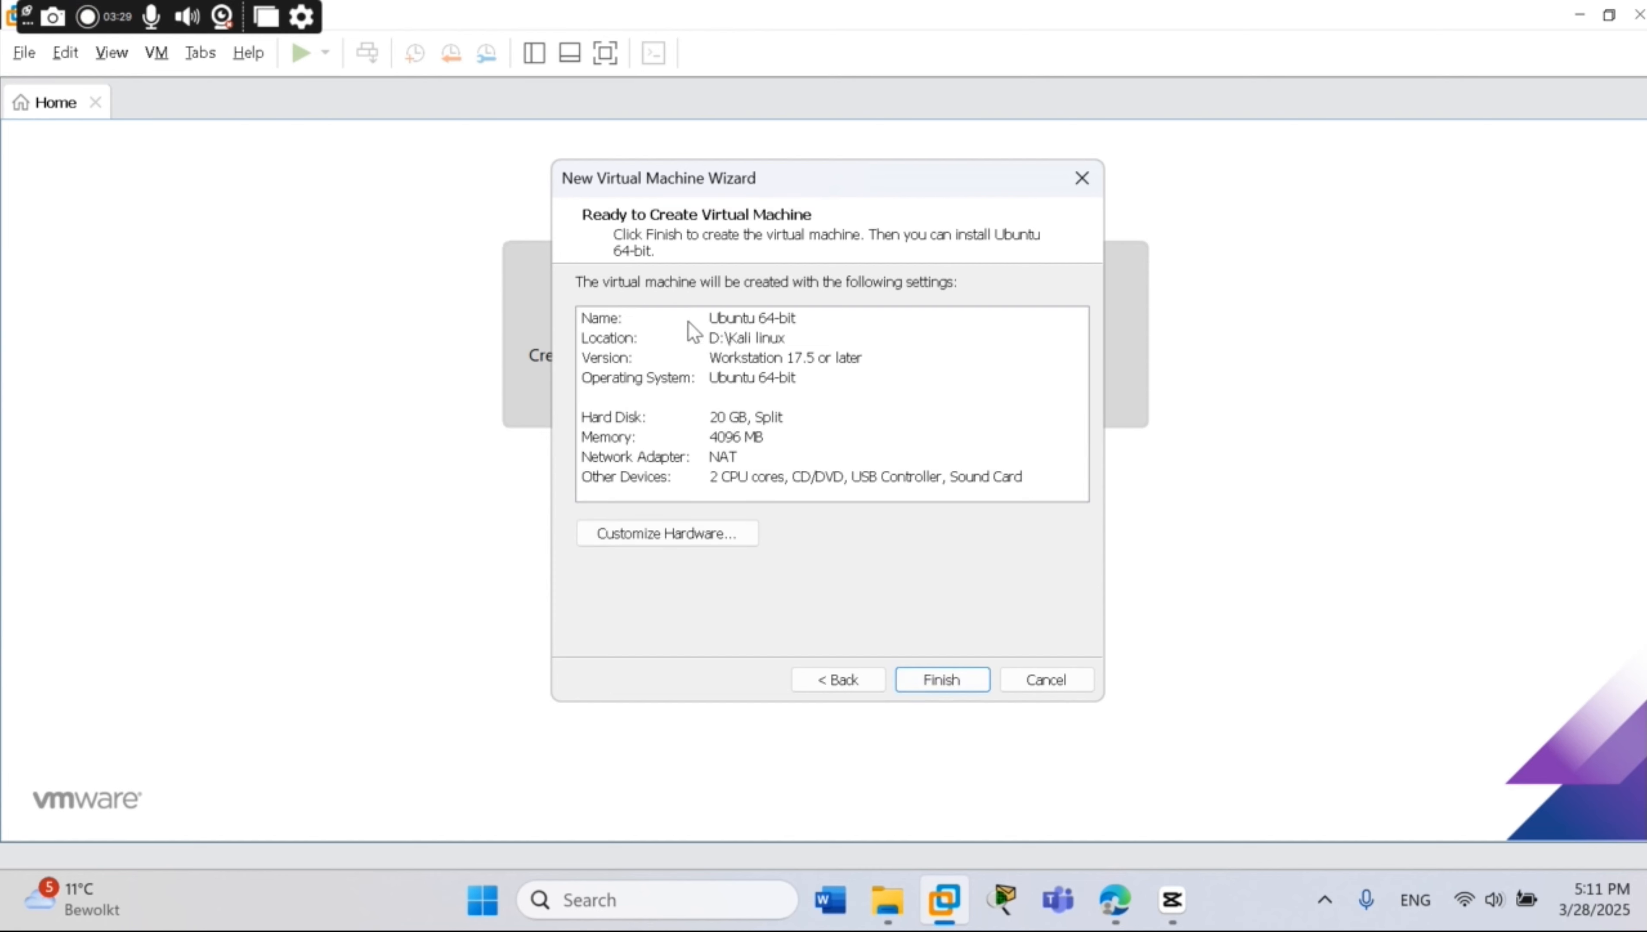
click(623, 320)
click(625, 340)
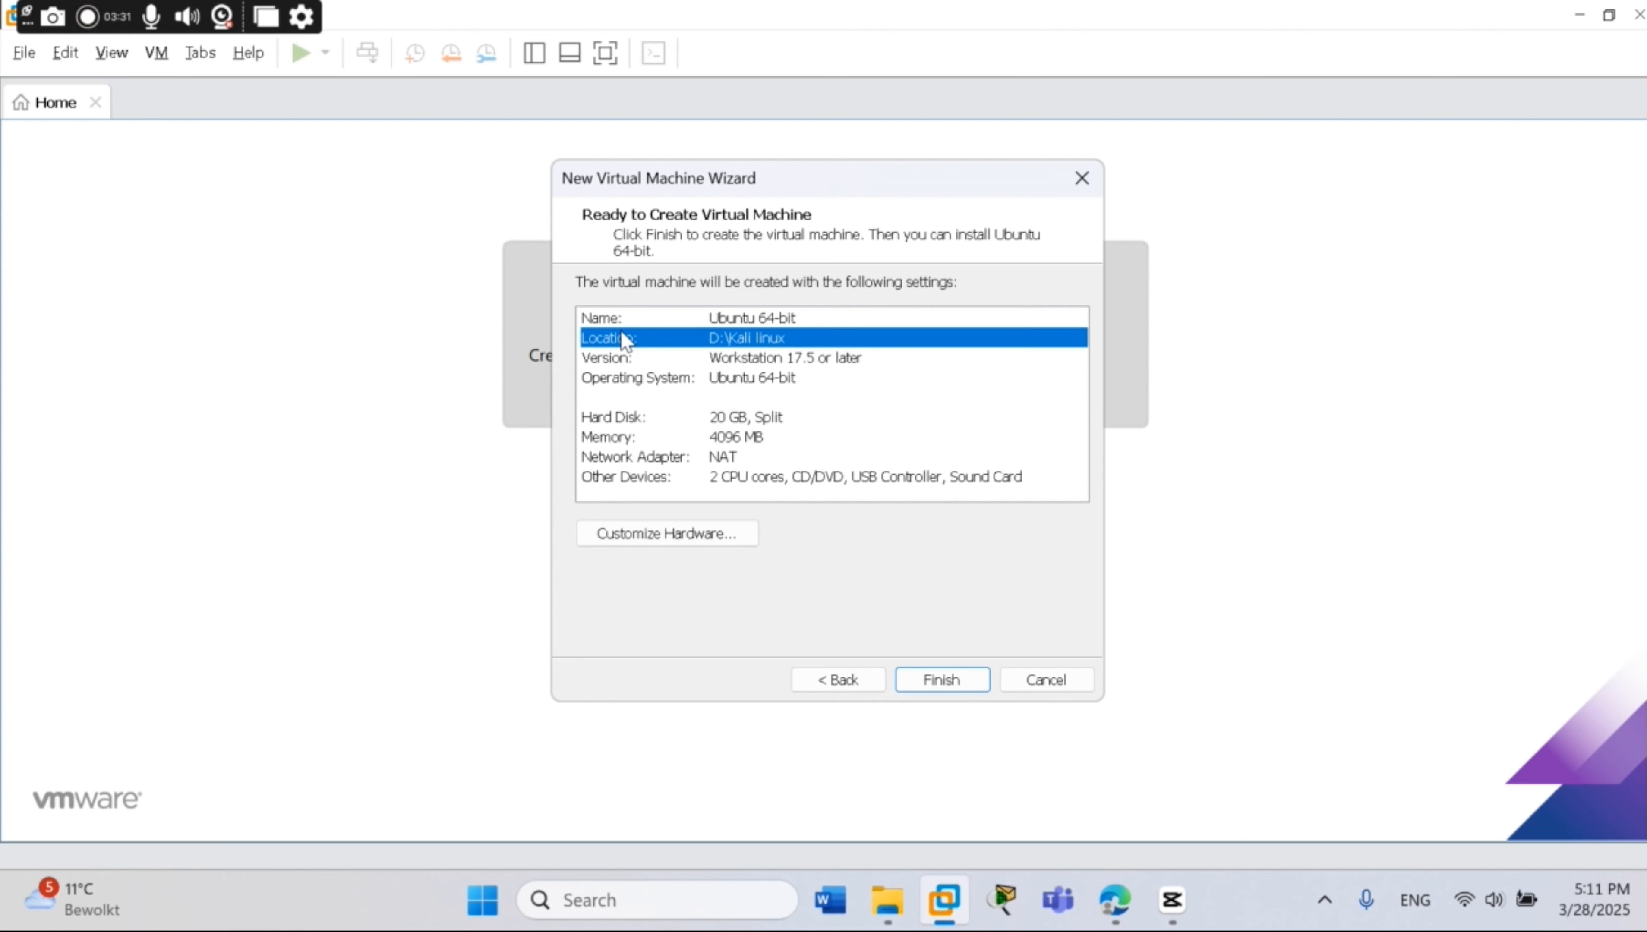
click(625, 358)
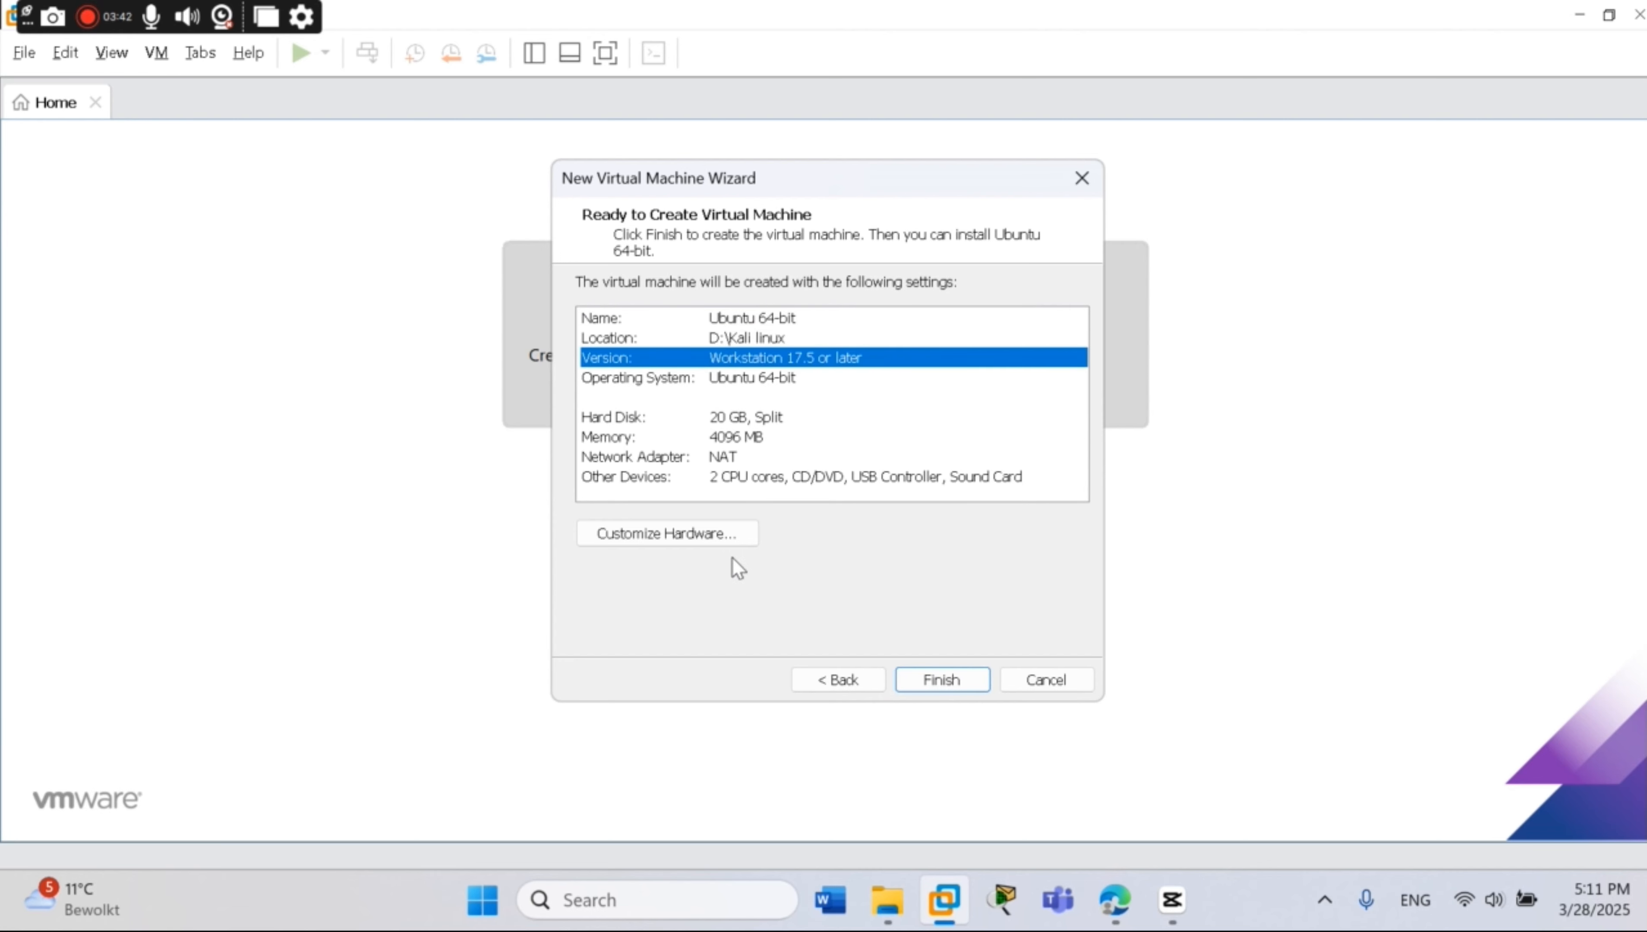
click(709, 539)
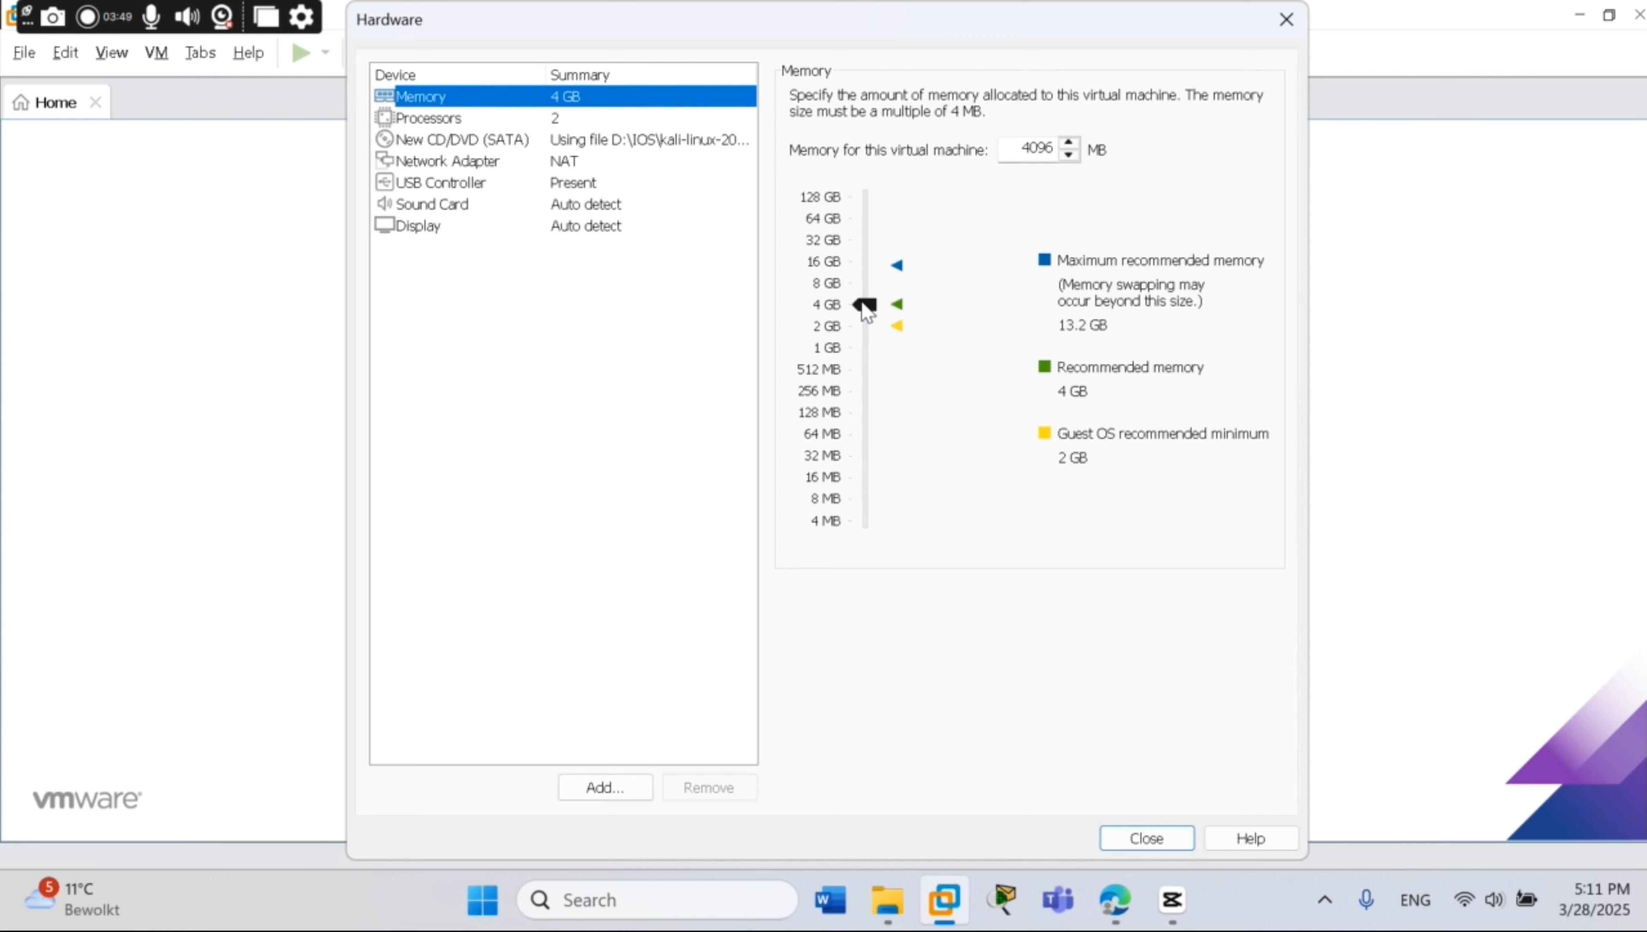
Raise memory to 6656 MB and switch the network adapter to Bridged
drag(862, 306, 863, 289)
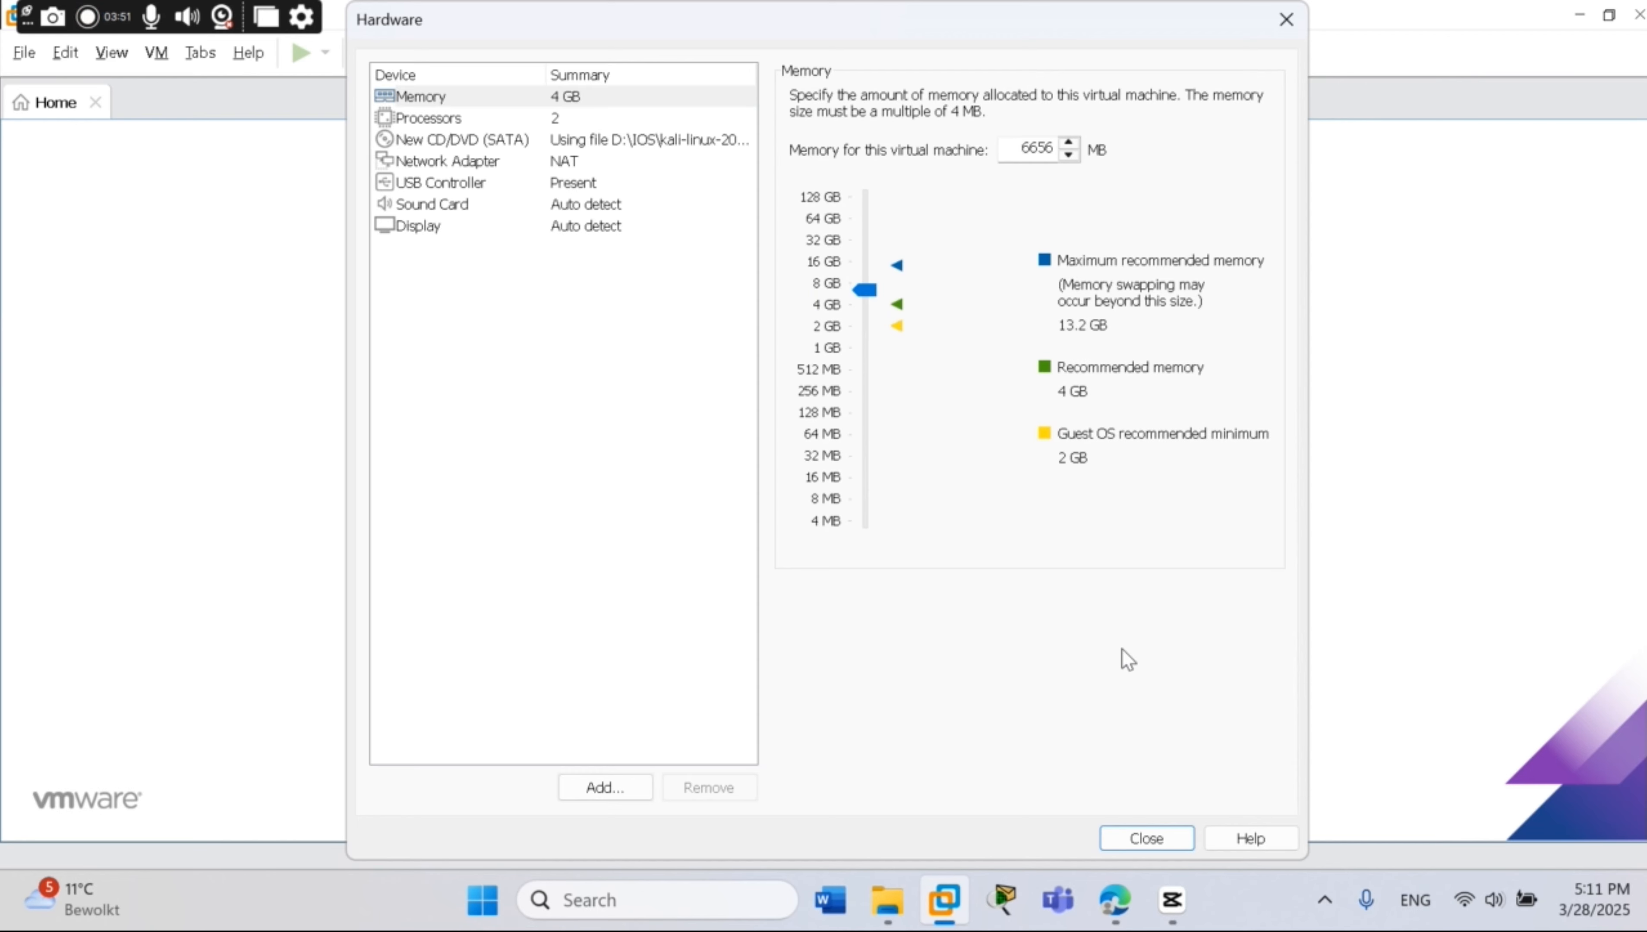
click(1148, 840)
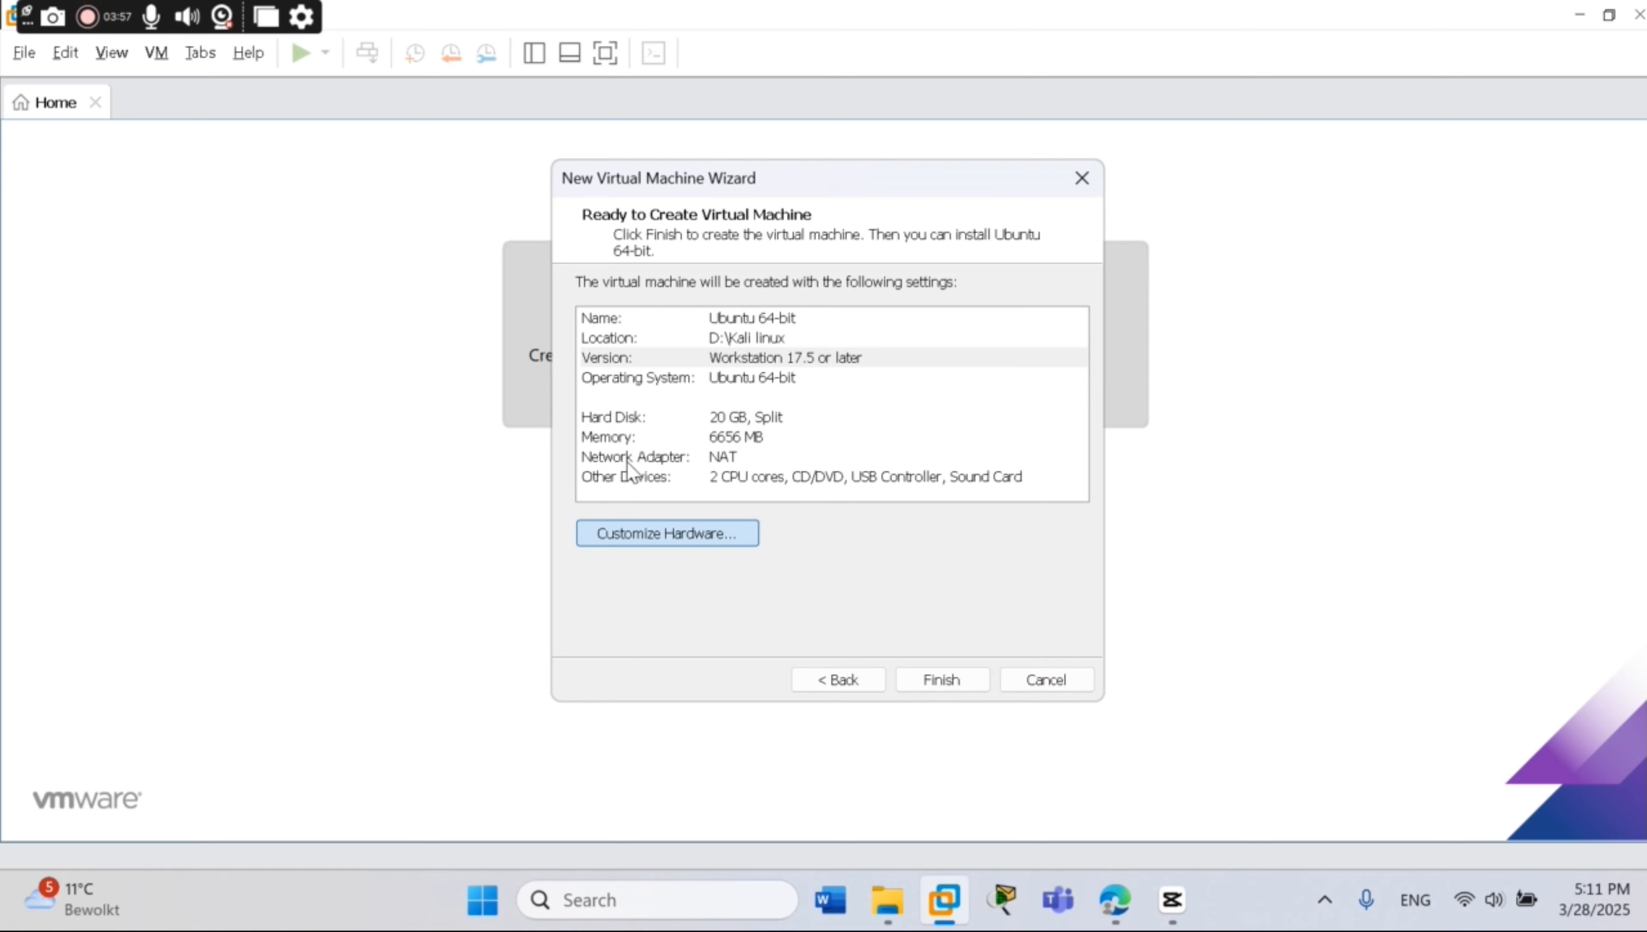
click(641, 533)
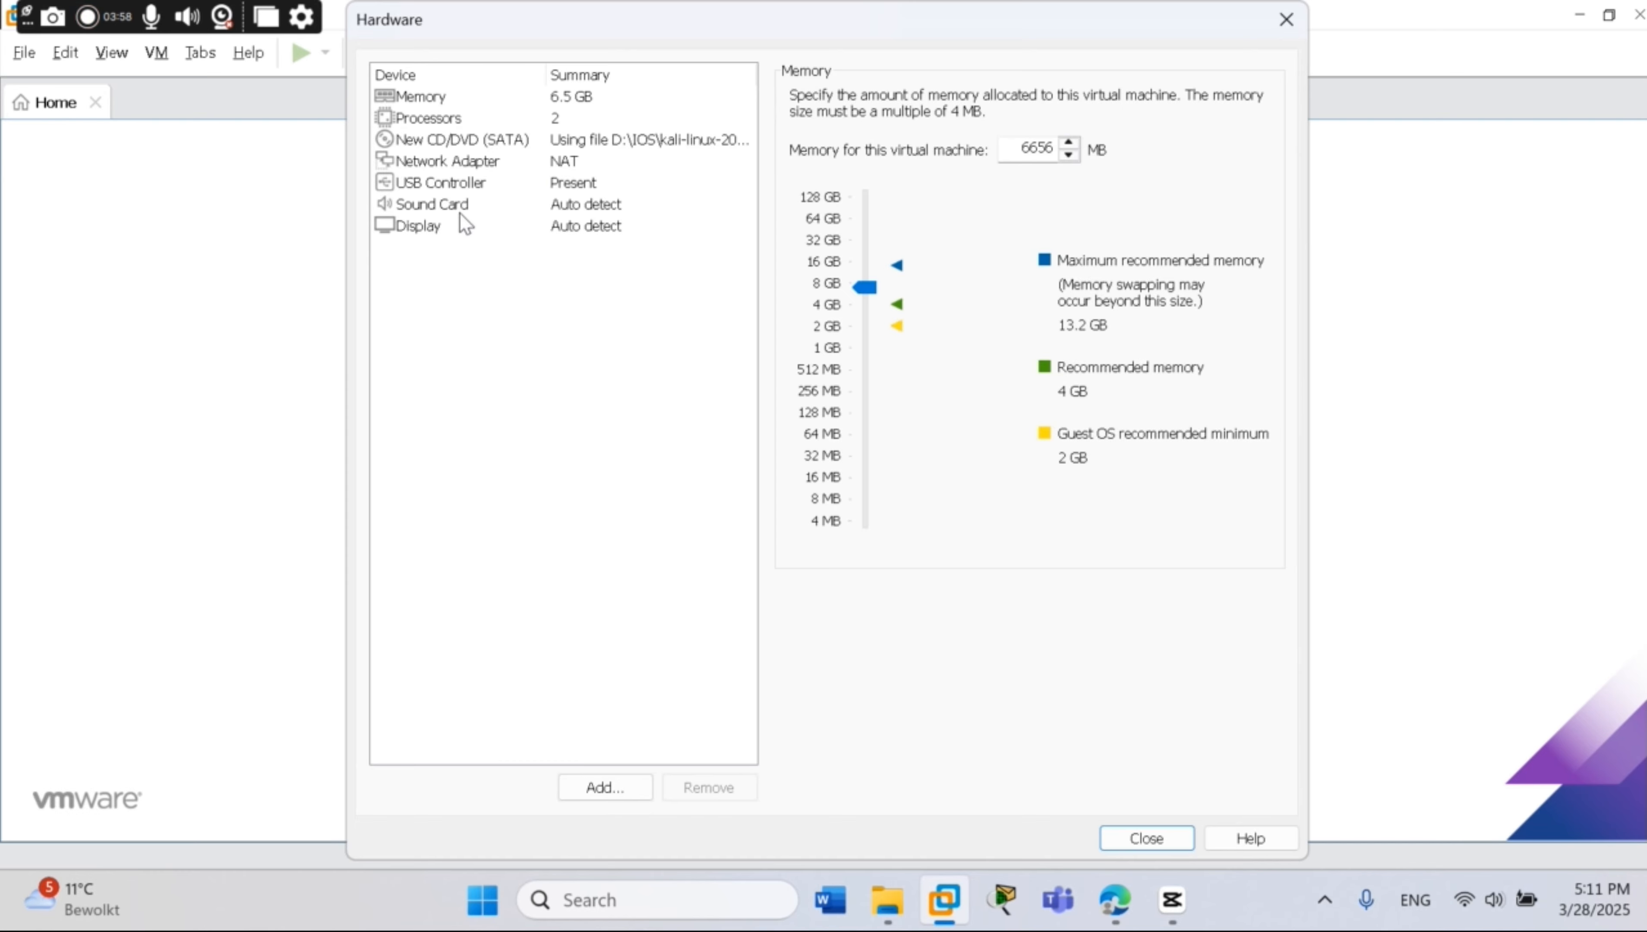
click(449, 161)
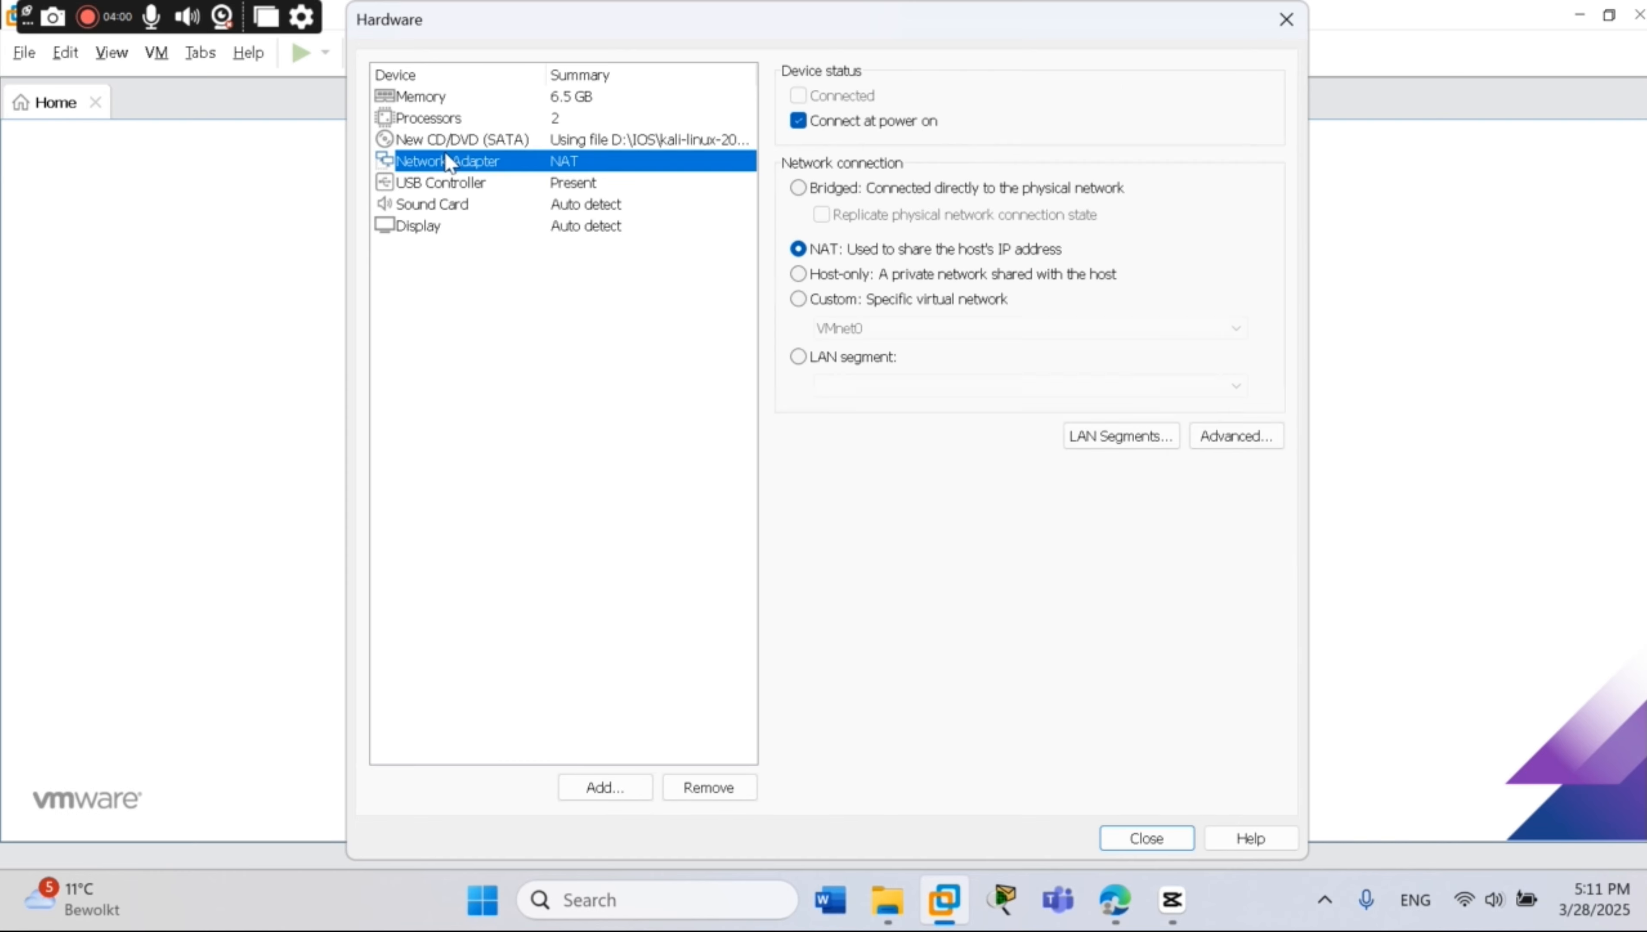
click(798, 189)
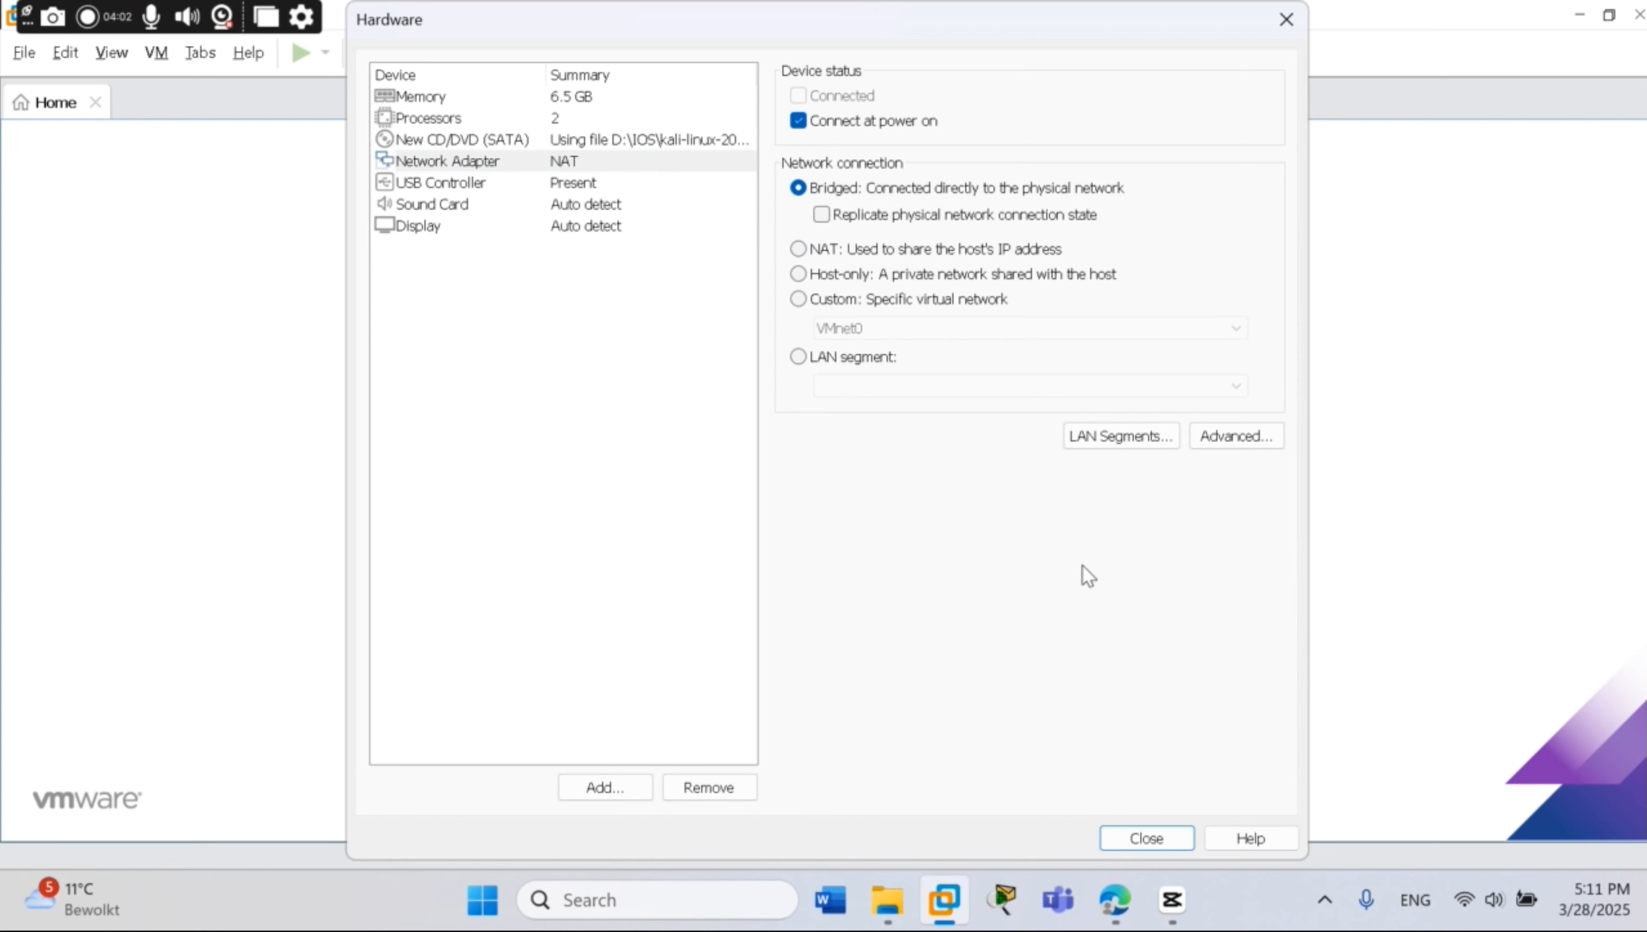
click(1157, 828)
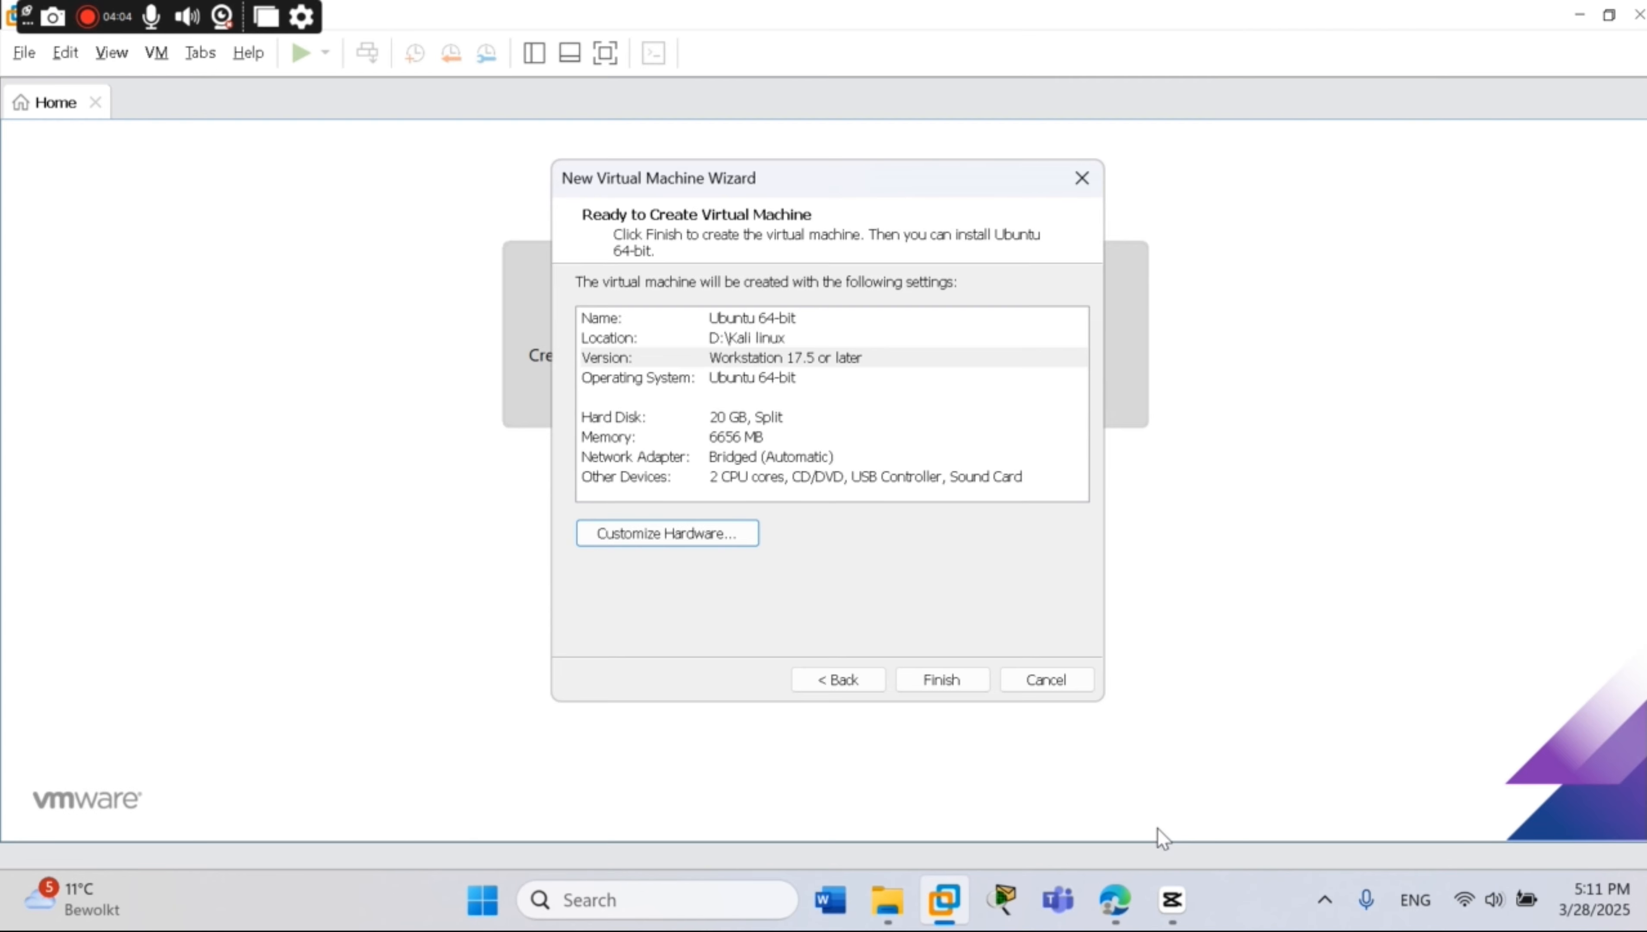
Finish the wizard and power on the KALI LINUX VM to the Kali installer menu
click(952, 680)
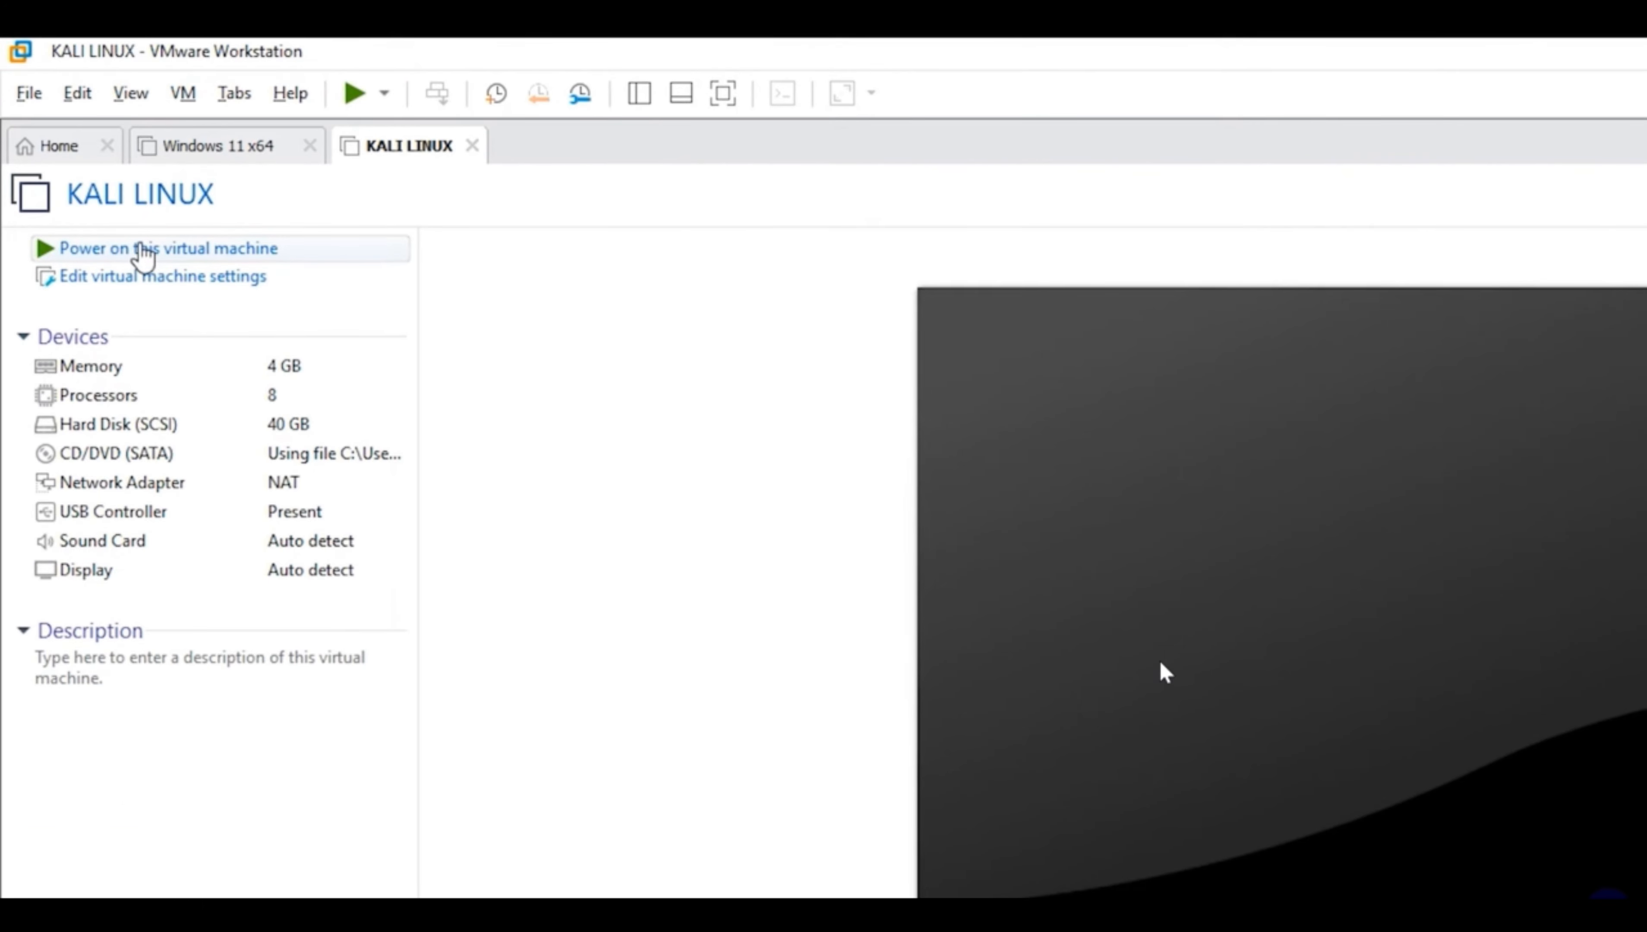
click(134, 250)
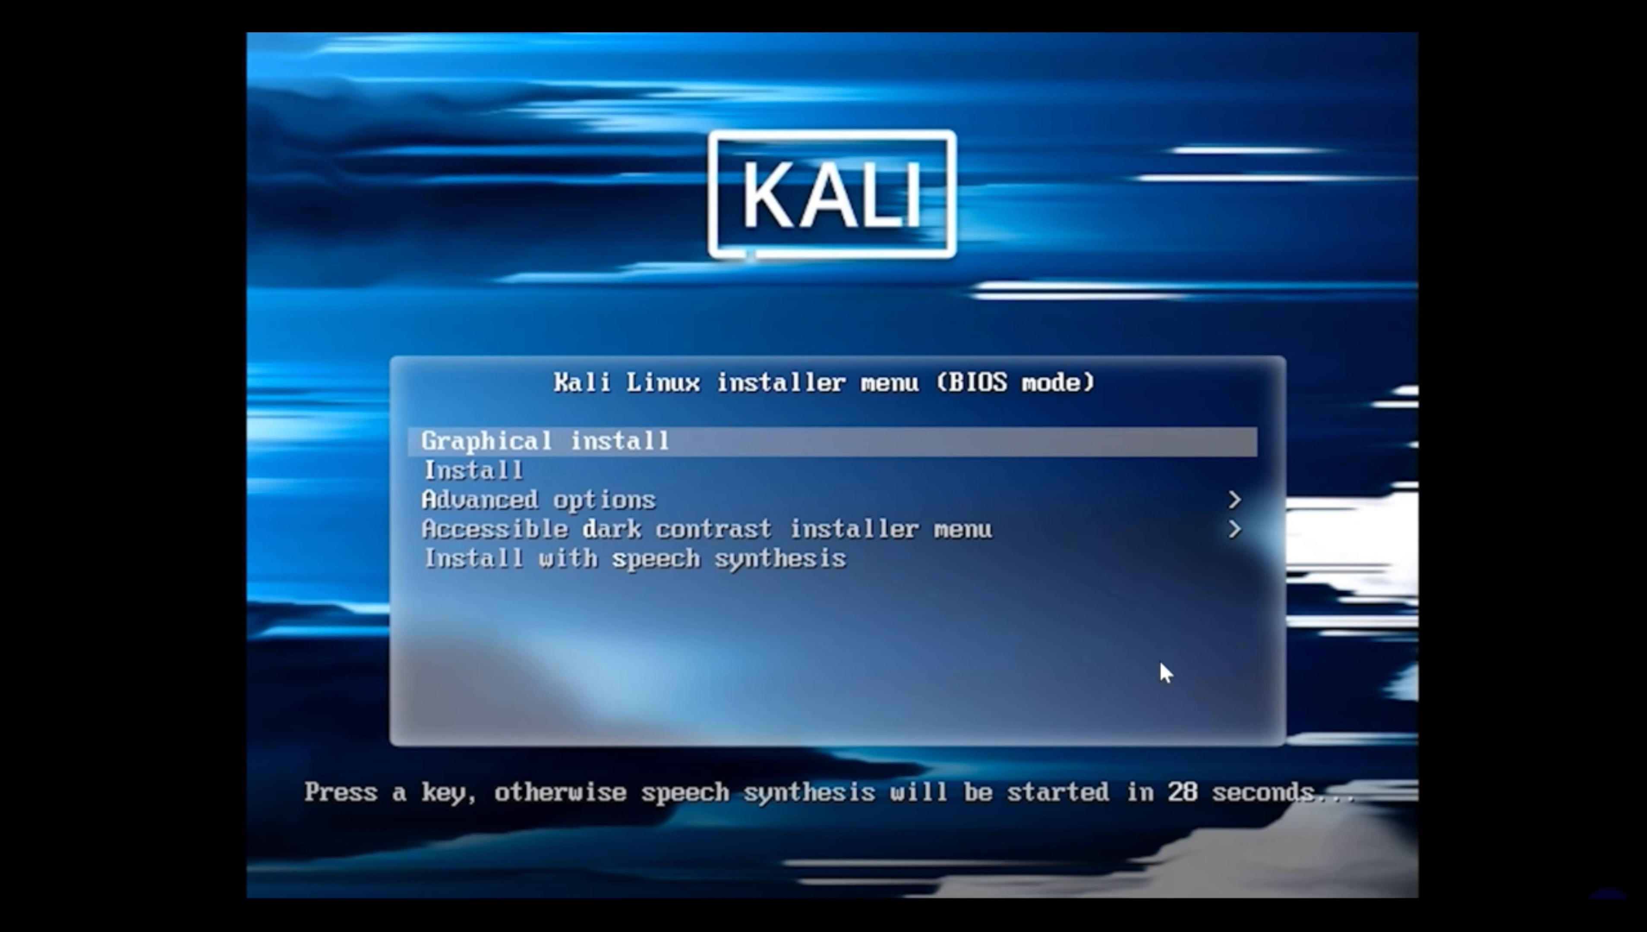
Start Graphical install and accept English, United States and the American English keymap
key(Return)
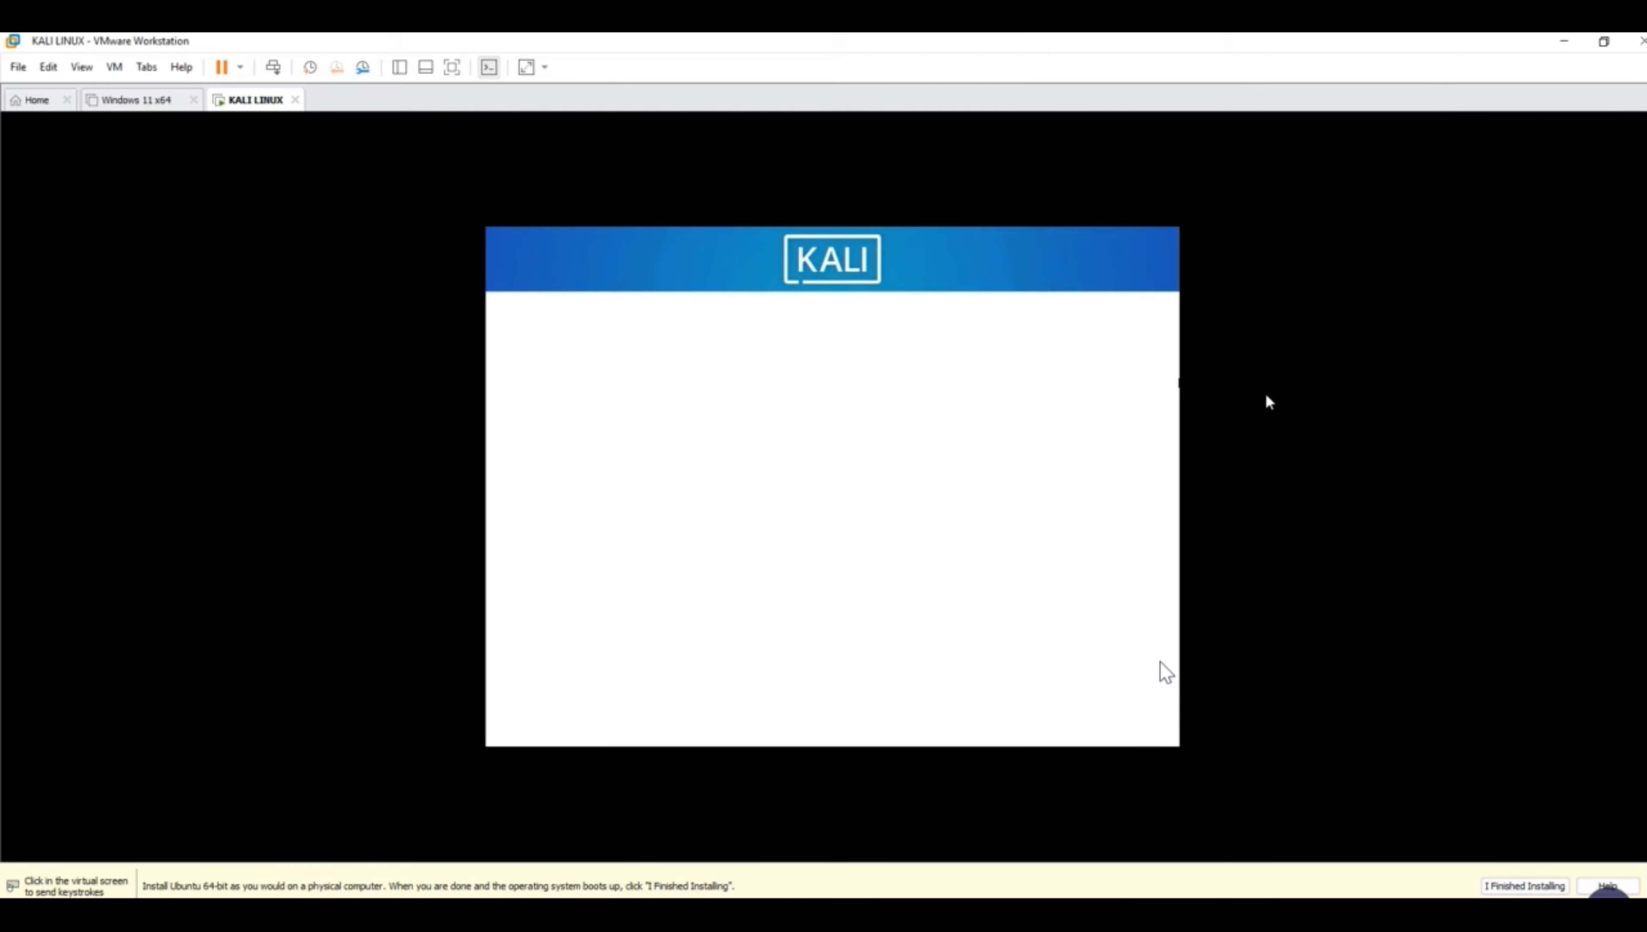
click(1265, 395)
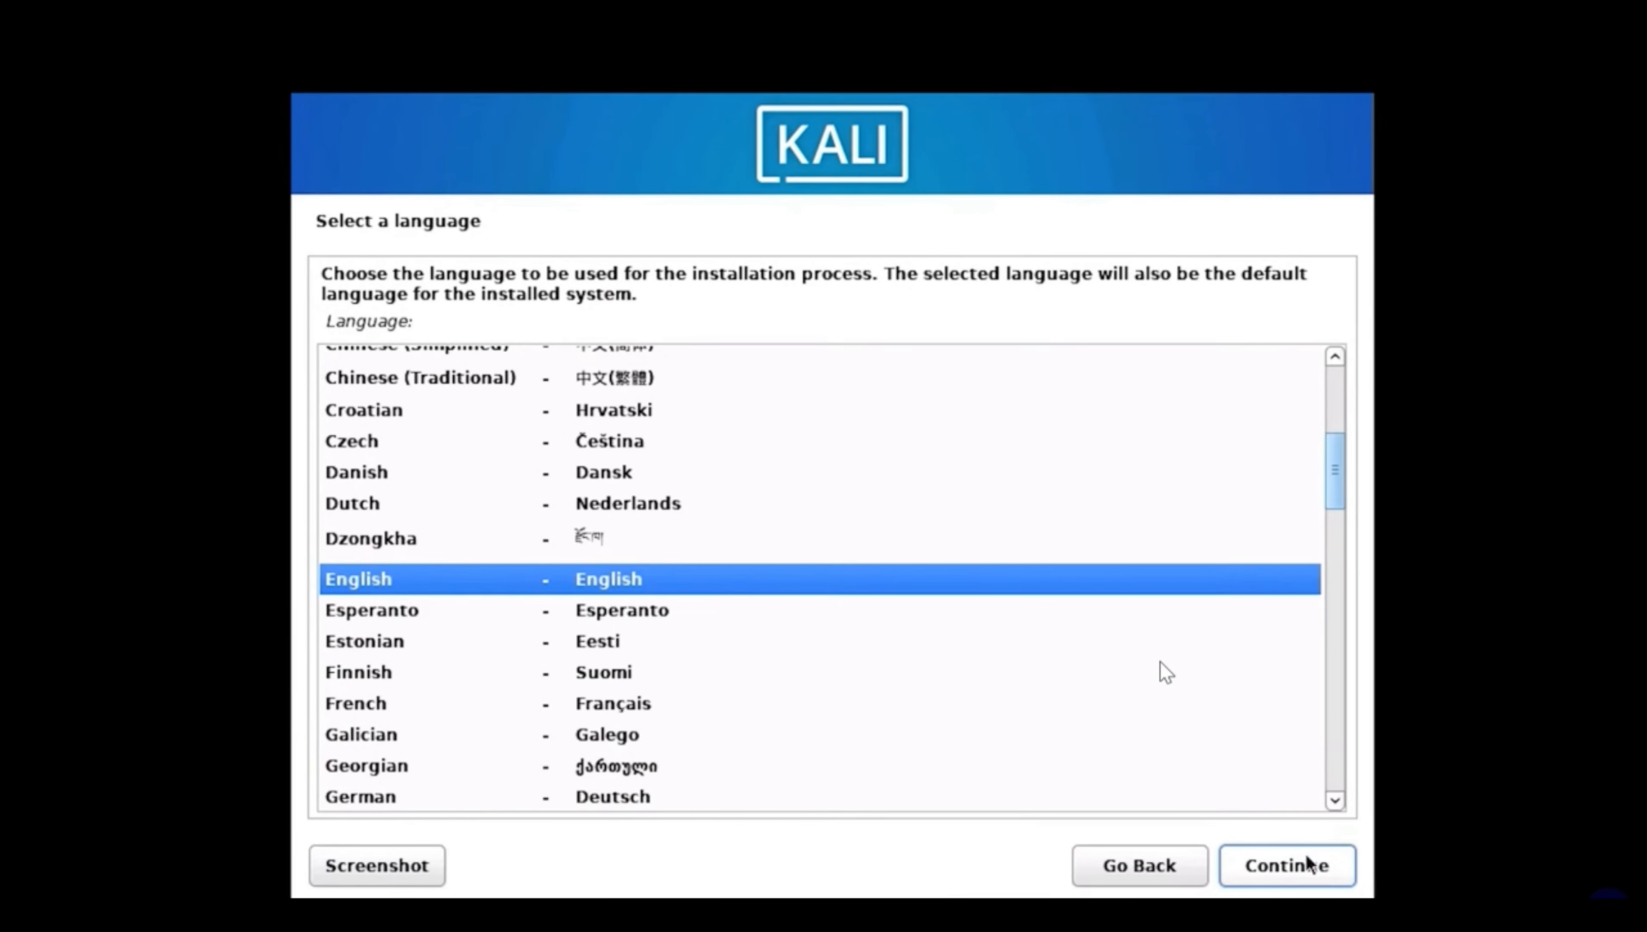
click(1146, 729)
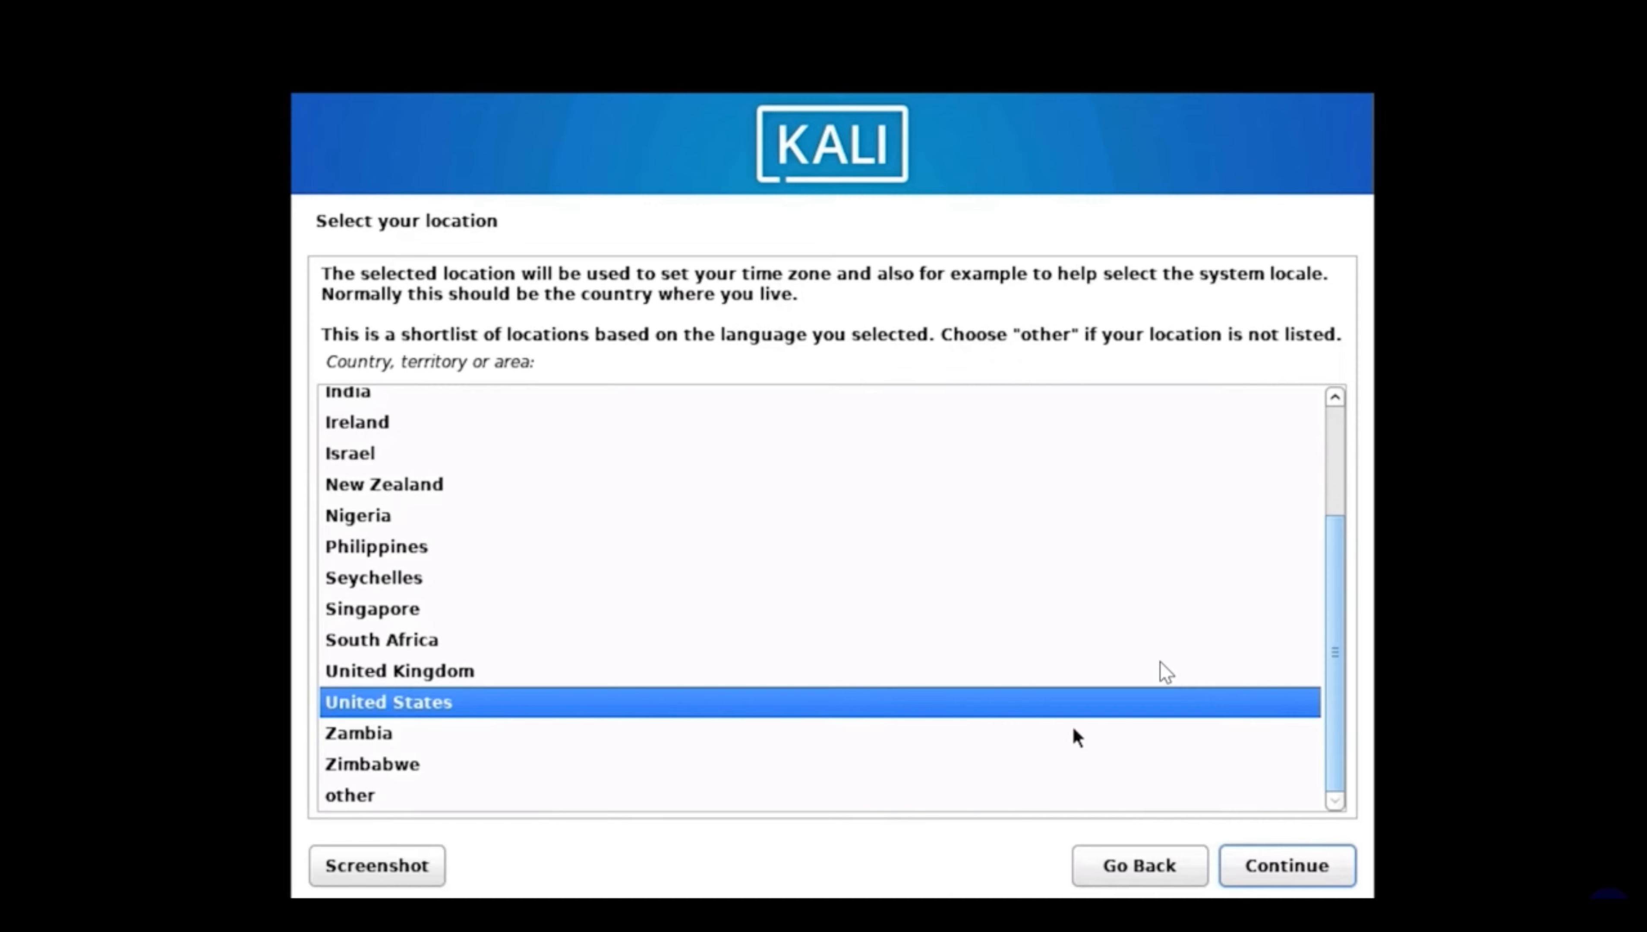
click(1315, 883)
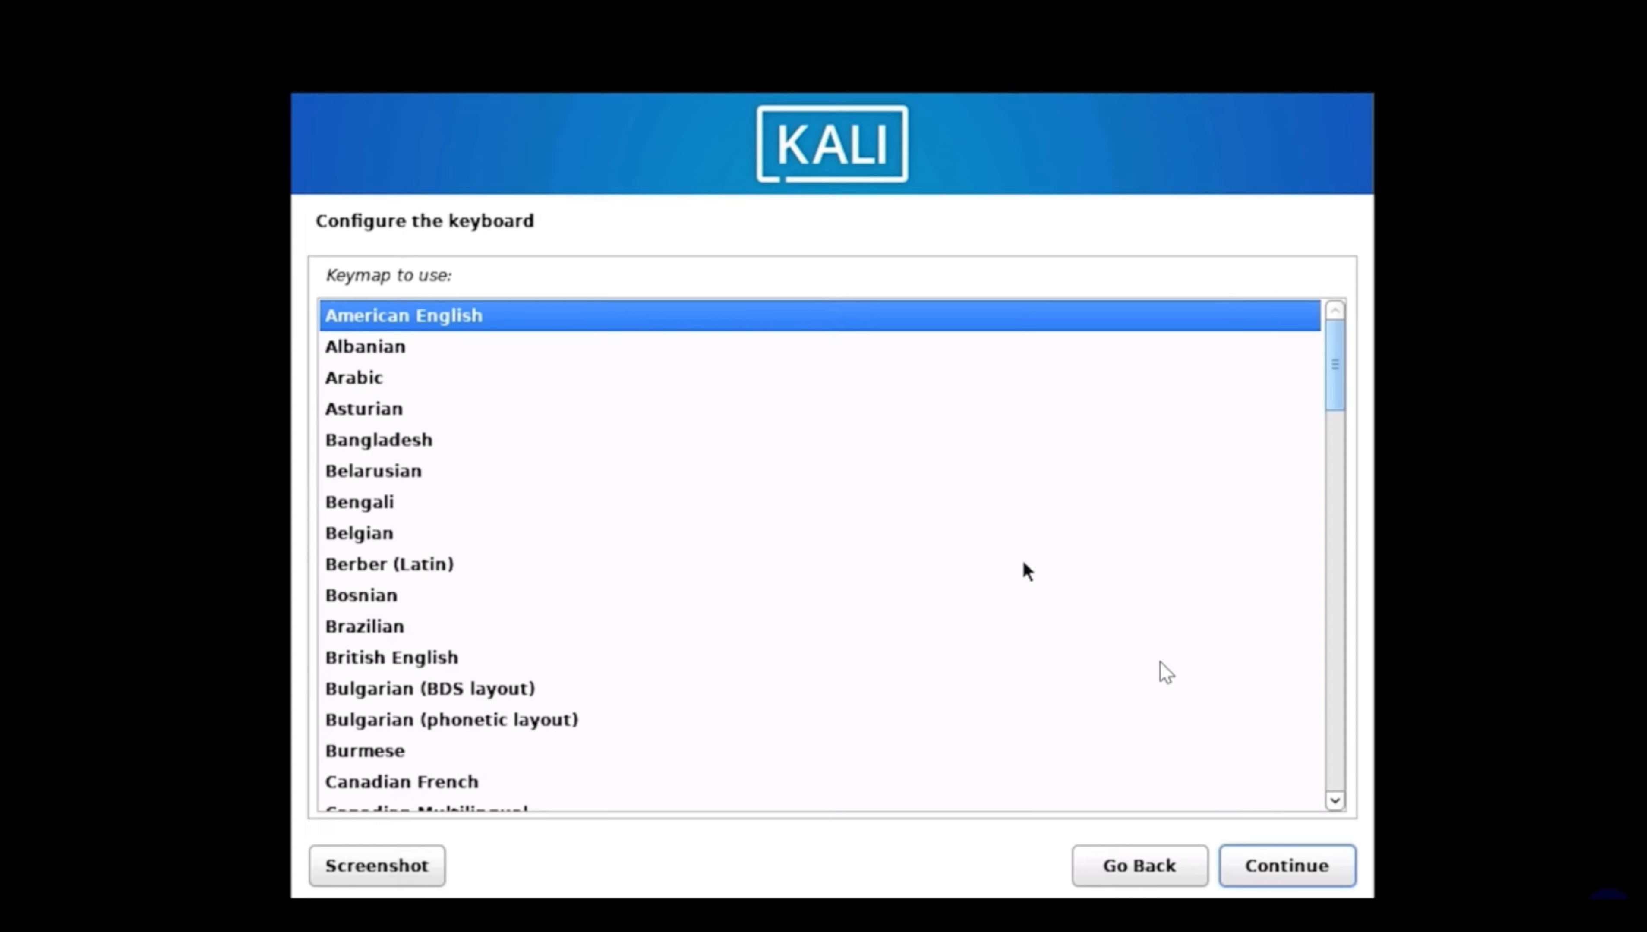
click(1324, 879)
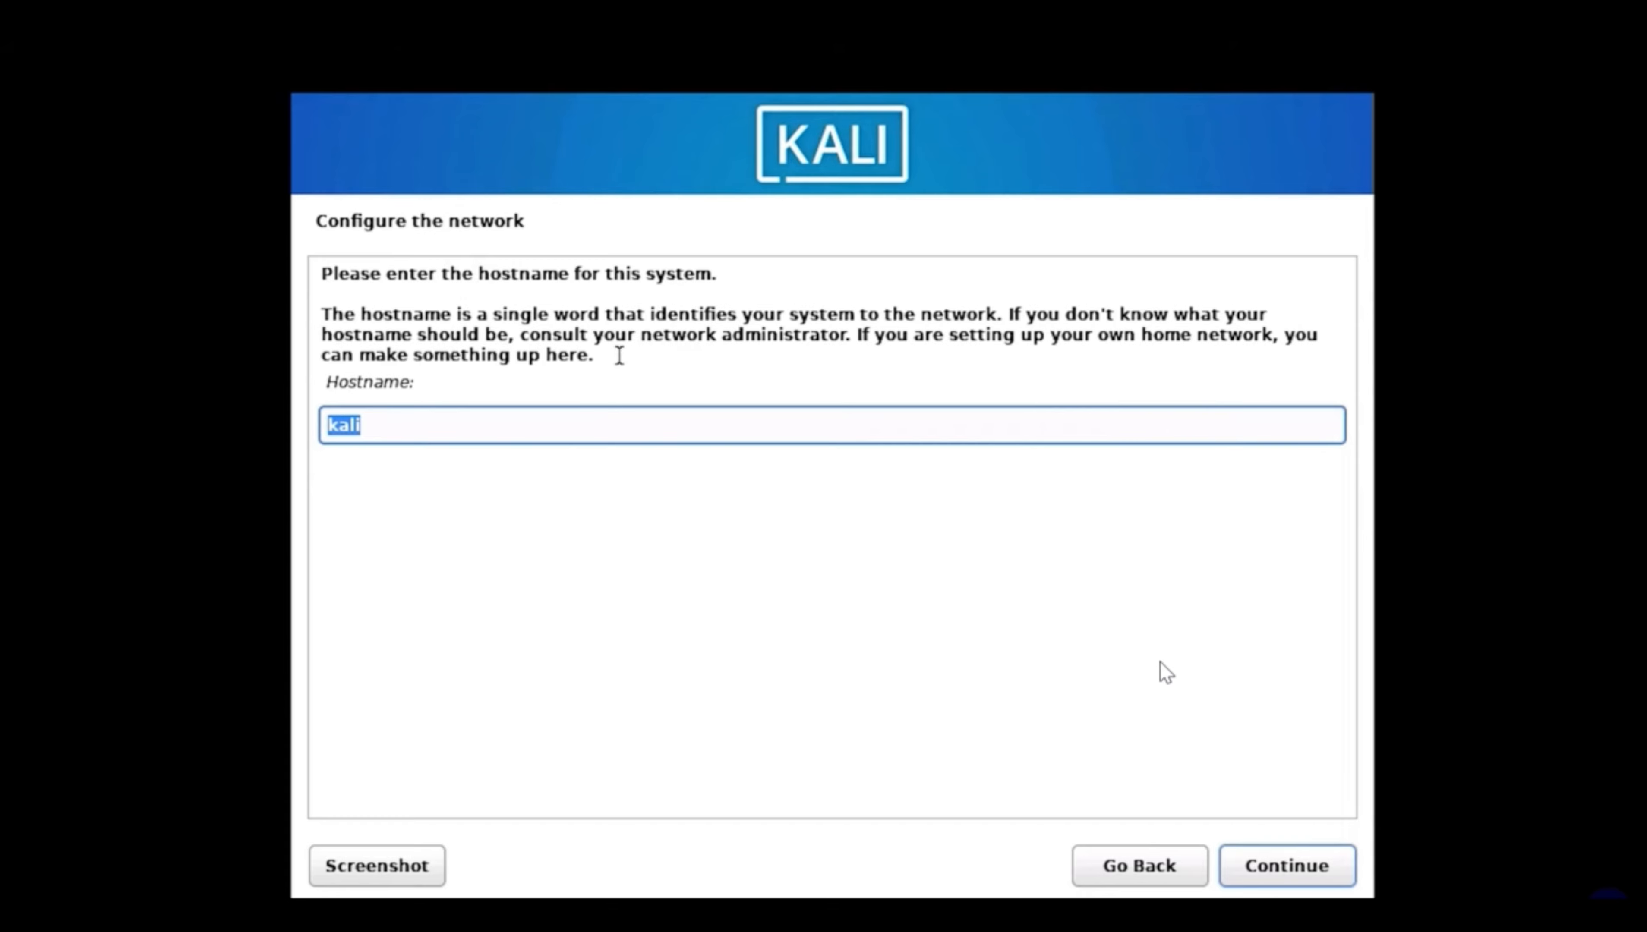
Accept kali as the hostname and leave the domain name blank
click(1306, 877)
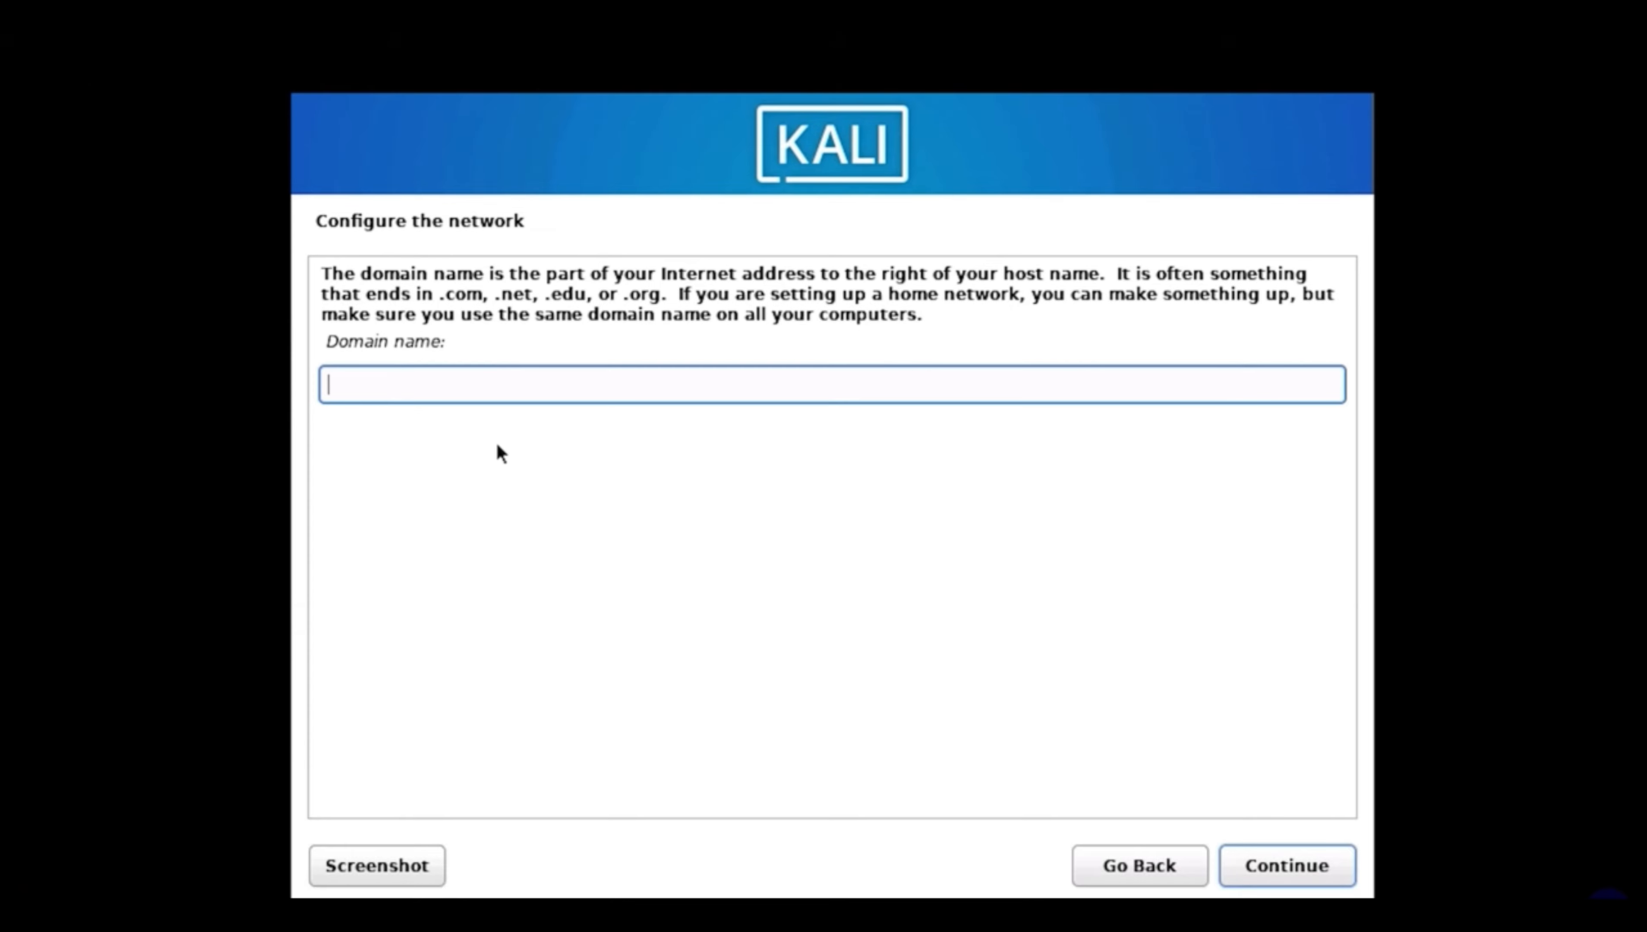
click(1333, 859)
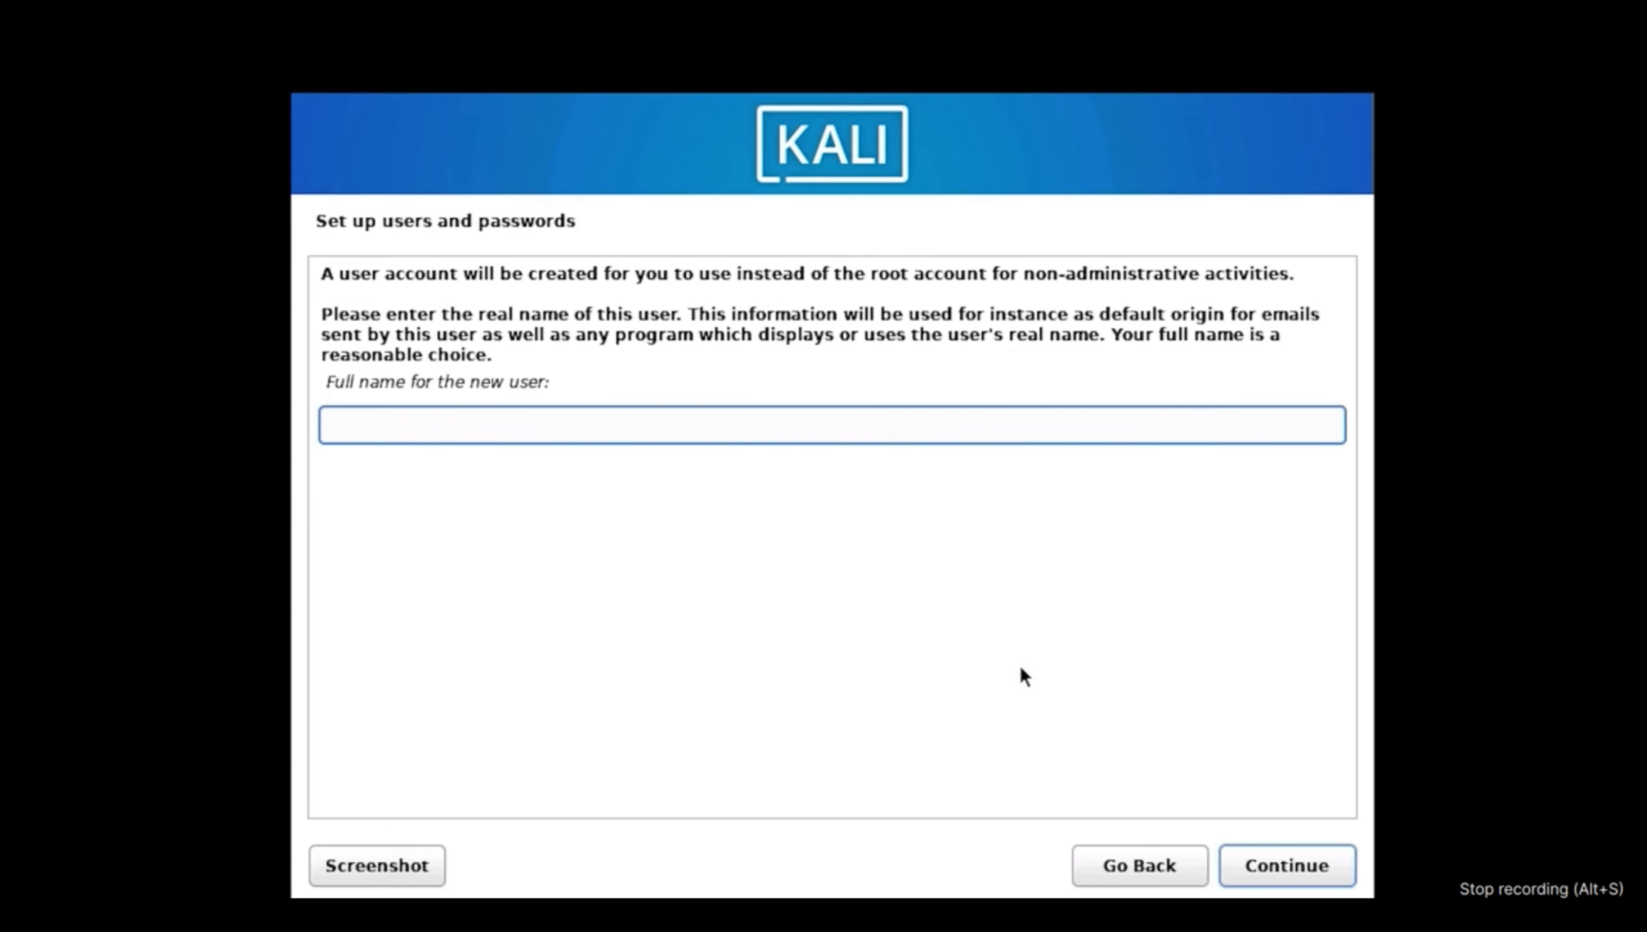
Enter the new user's full name and accept the suggested username
text(T)
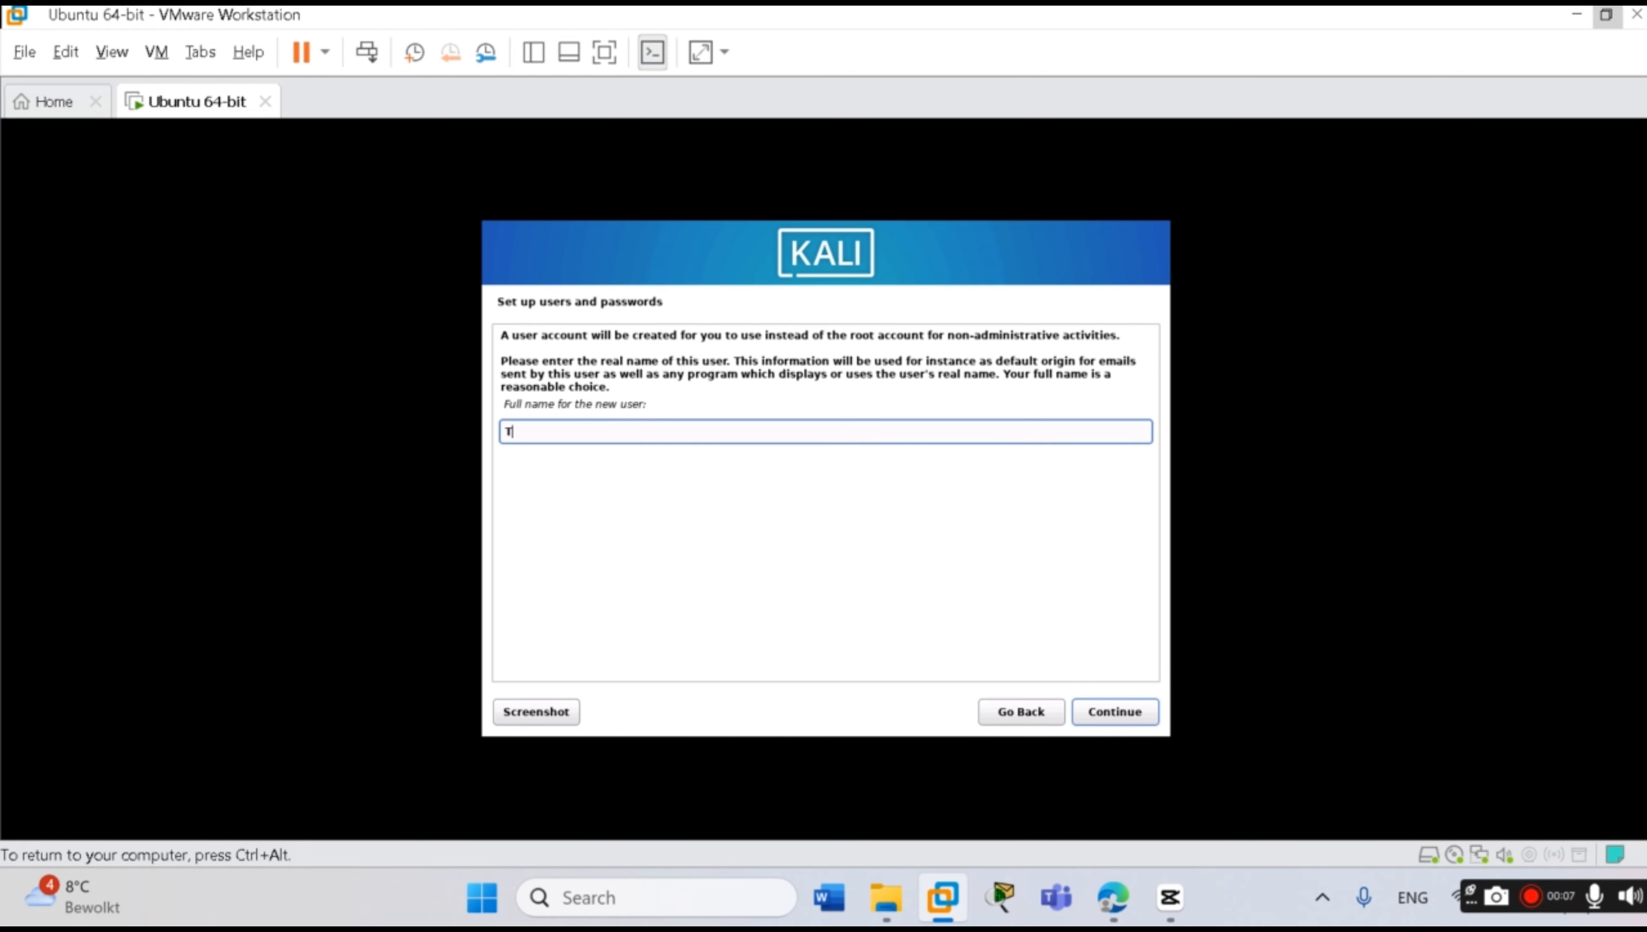
text(echnology Tip)
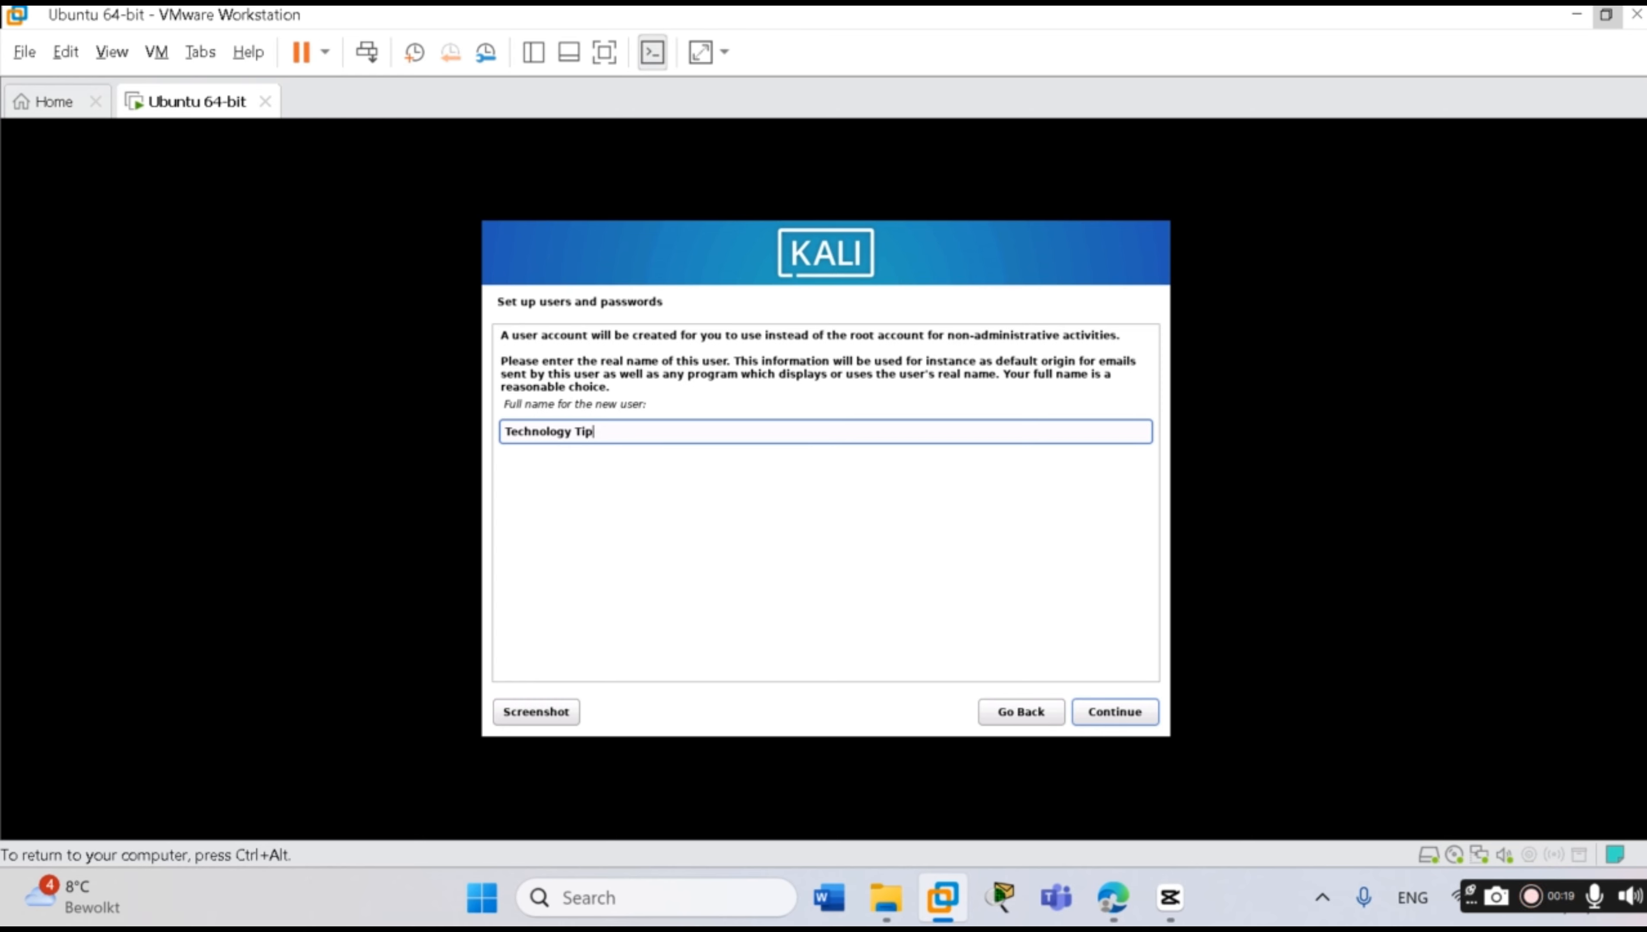
key(Return)
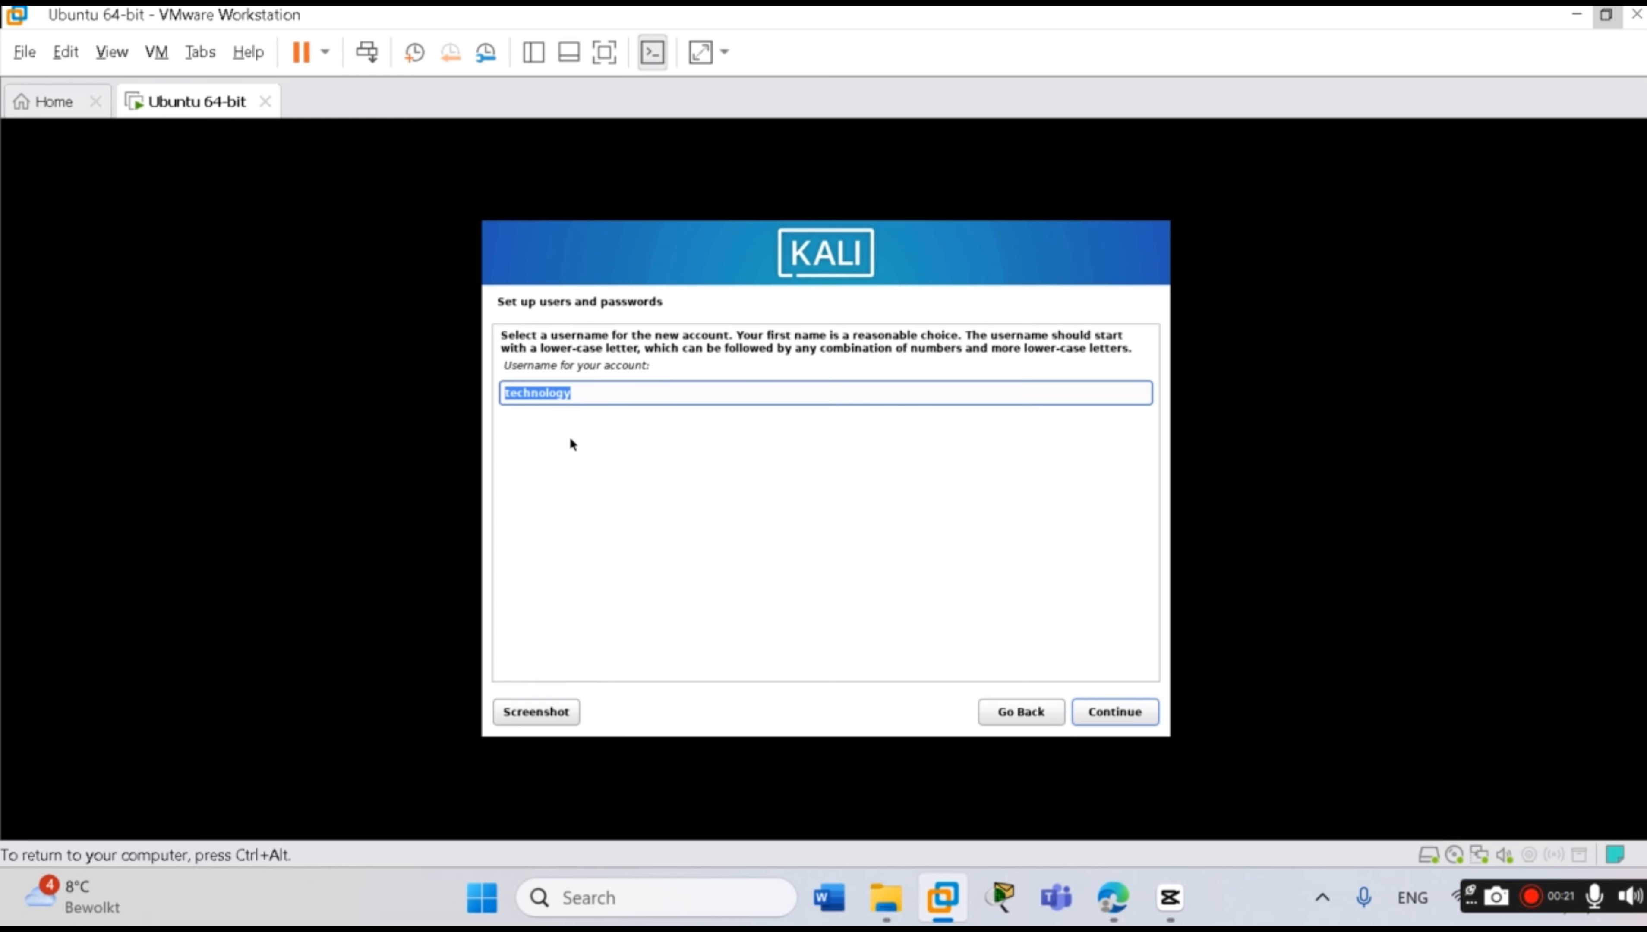
click(1120, 714)
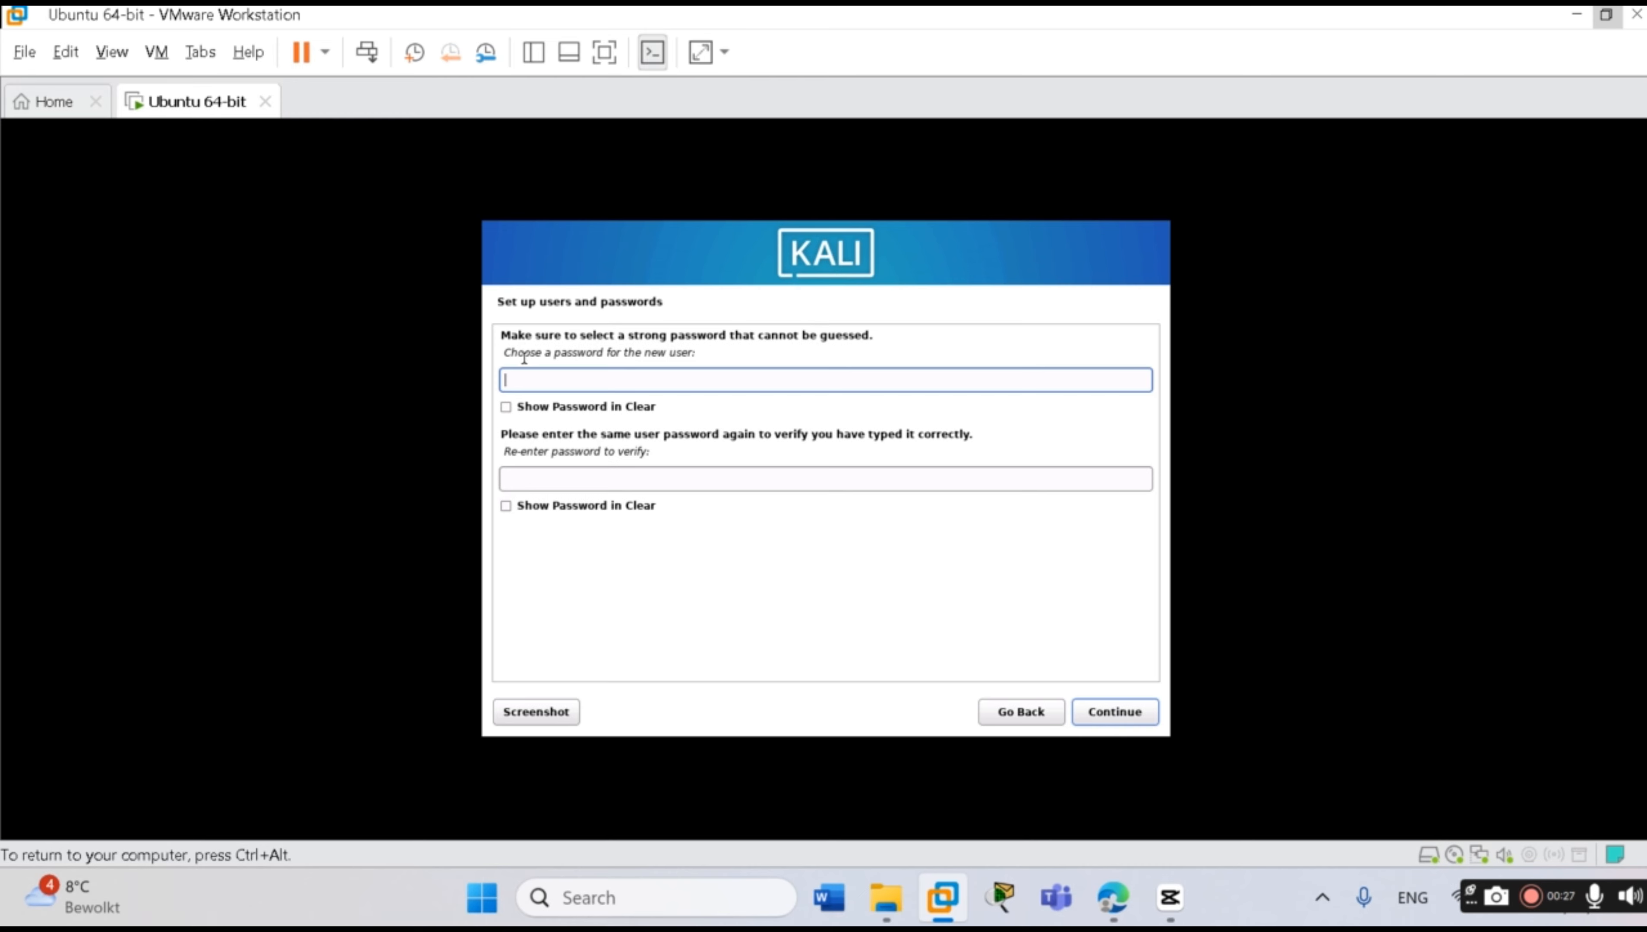
Set the new user's account password and confirm it in the second field
text(******)
key(BackSpace)
key(BackSpace)
key(BackSpace)
key(BackSpace)
key(BackSpace)
key(BackSpace)
text(**************)
click(543, 482)
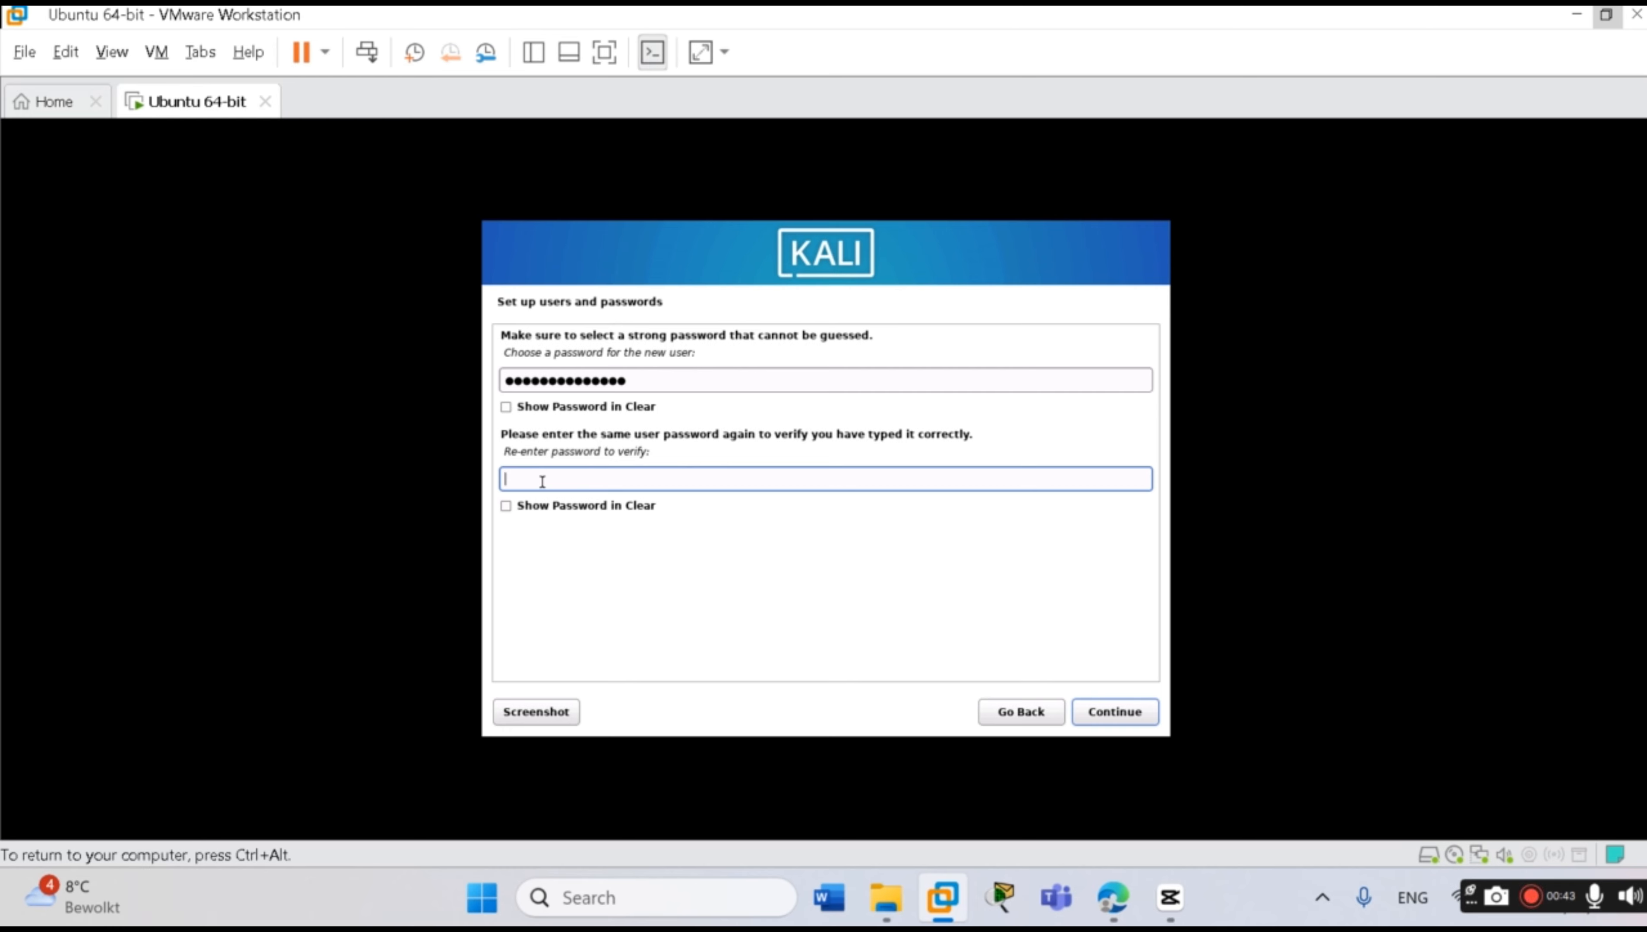
text(kali12345678910)
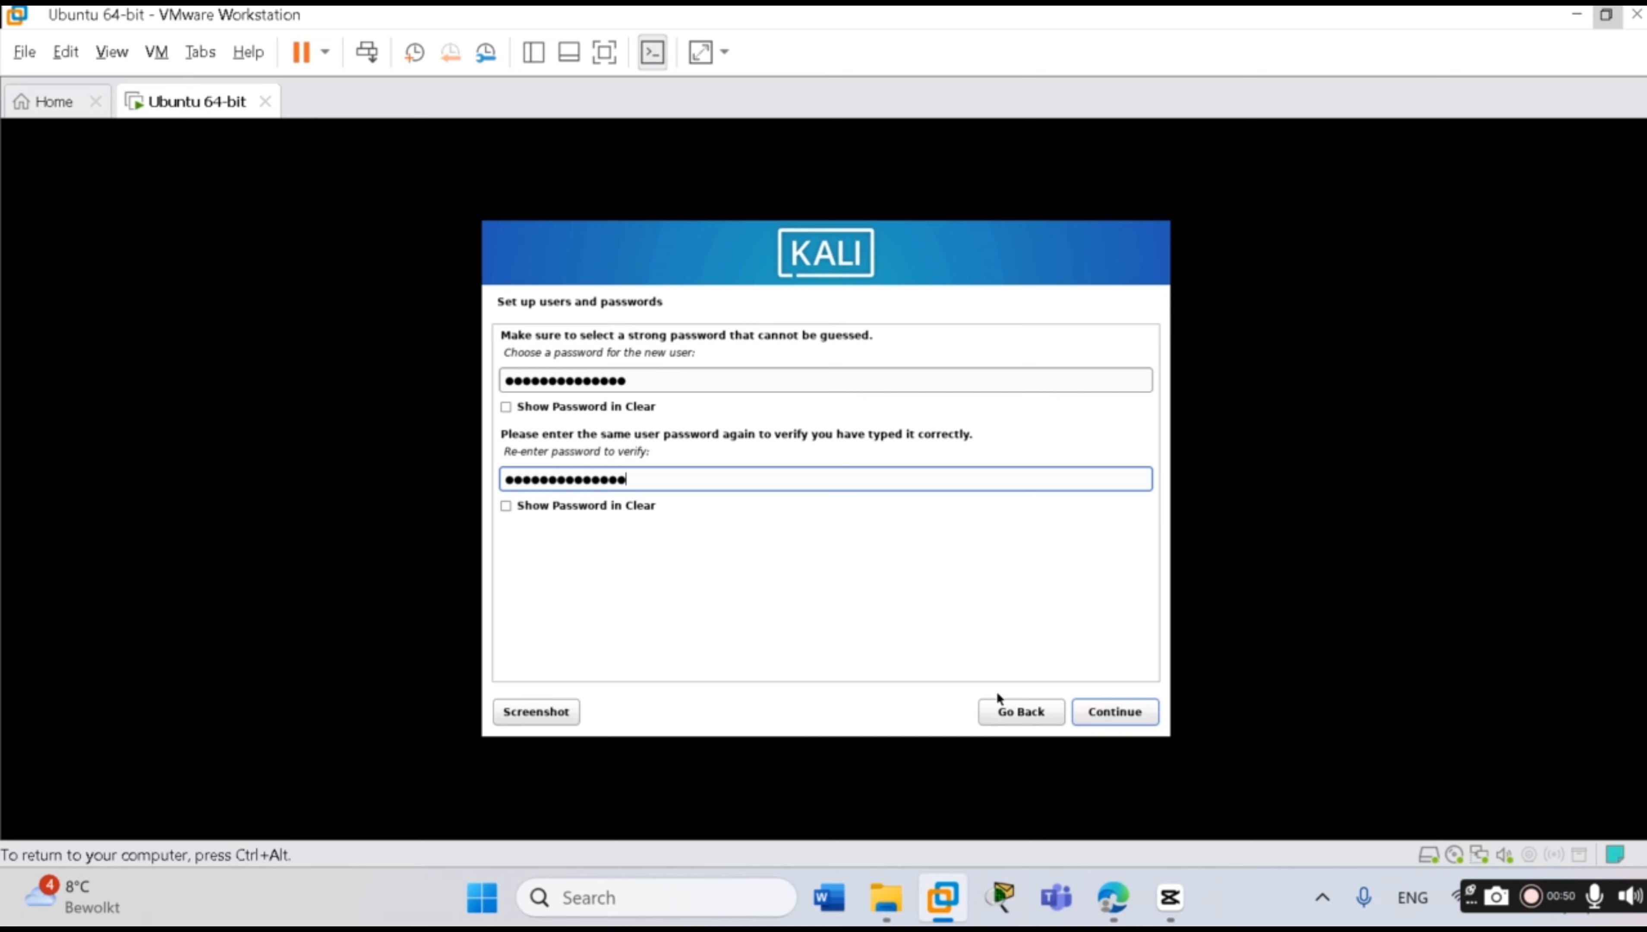
click(1084, 715)
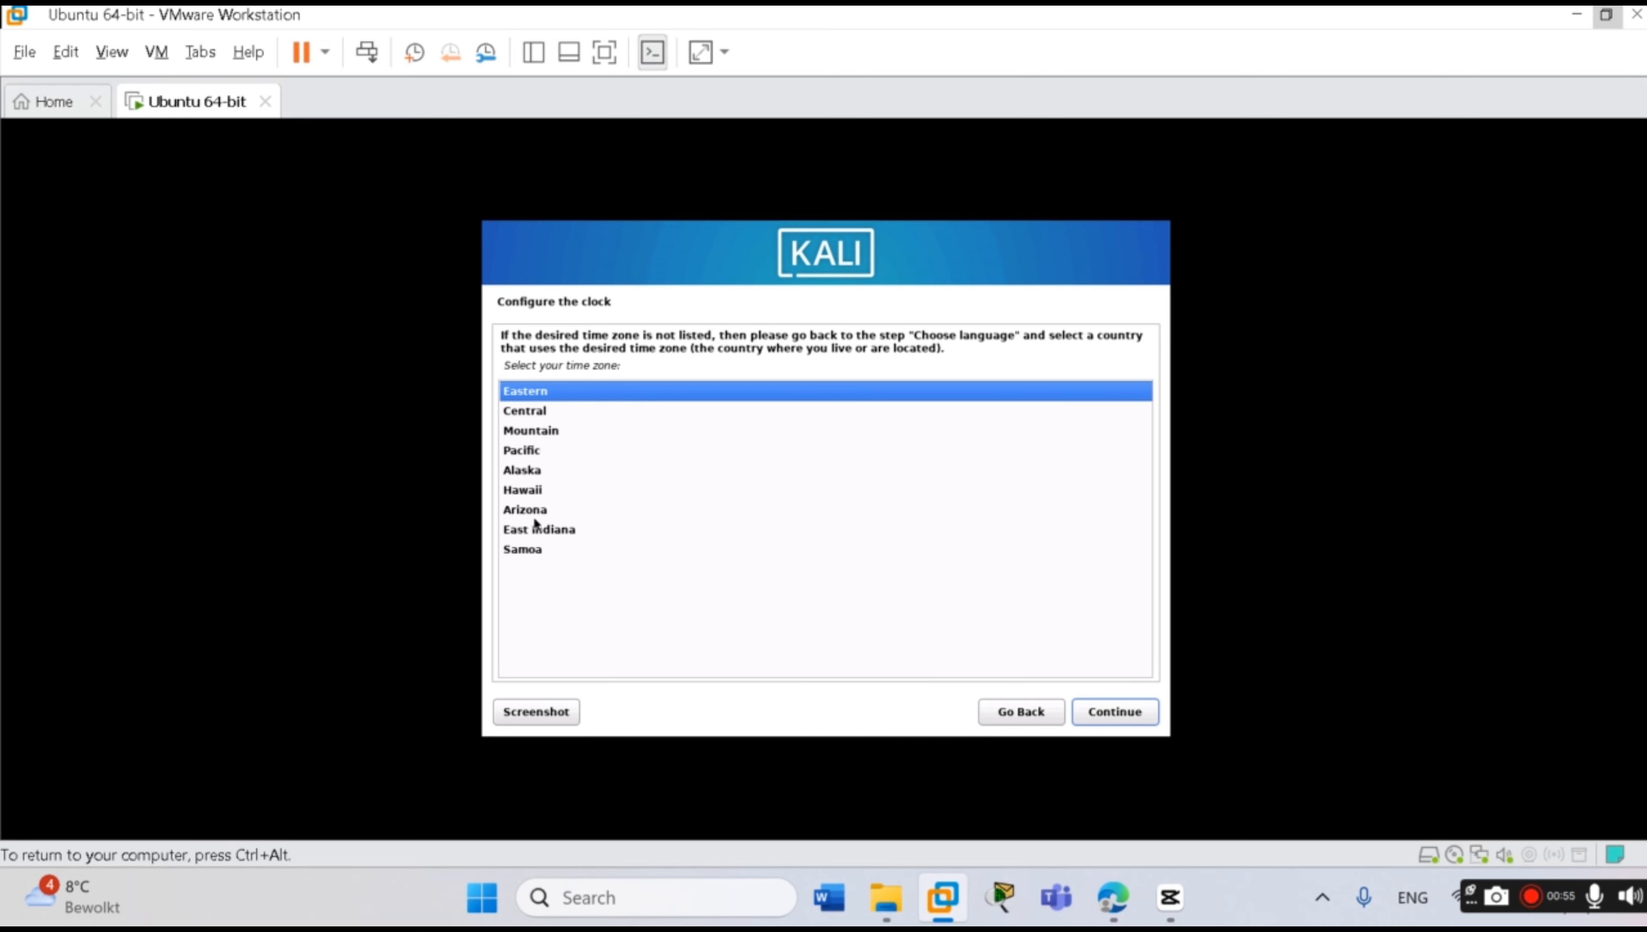
Keep Eastern time, then guided-partition the entire 21.5 GB sda disk as one partition and write changes
key(ctrl+alt)
click(1081, 715)
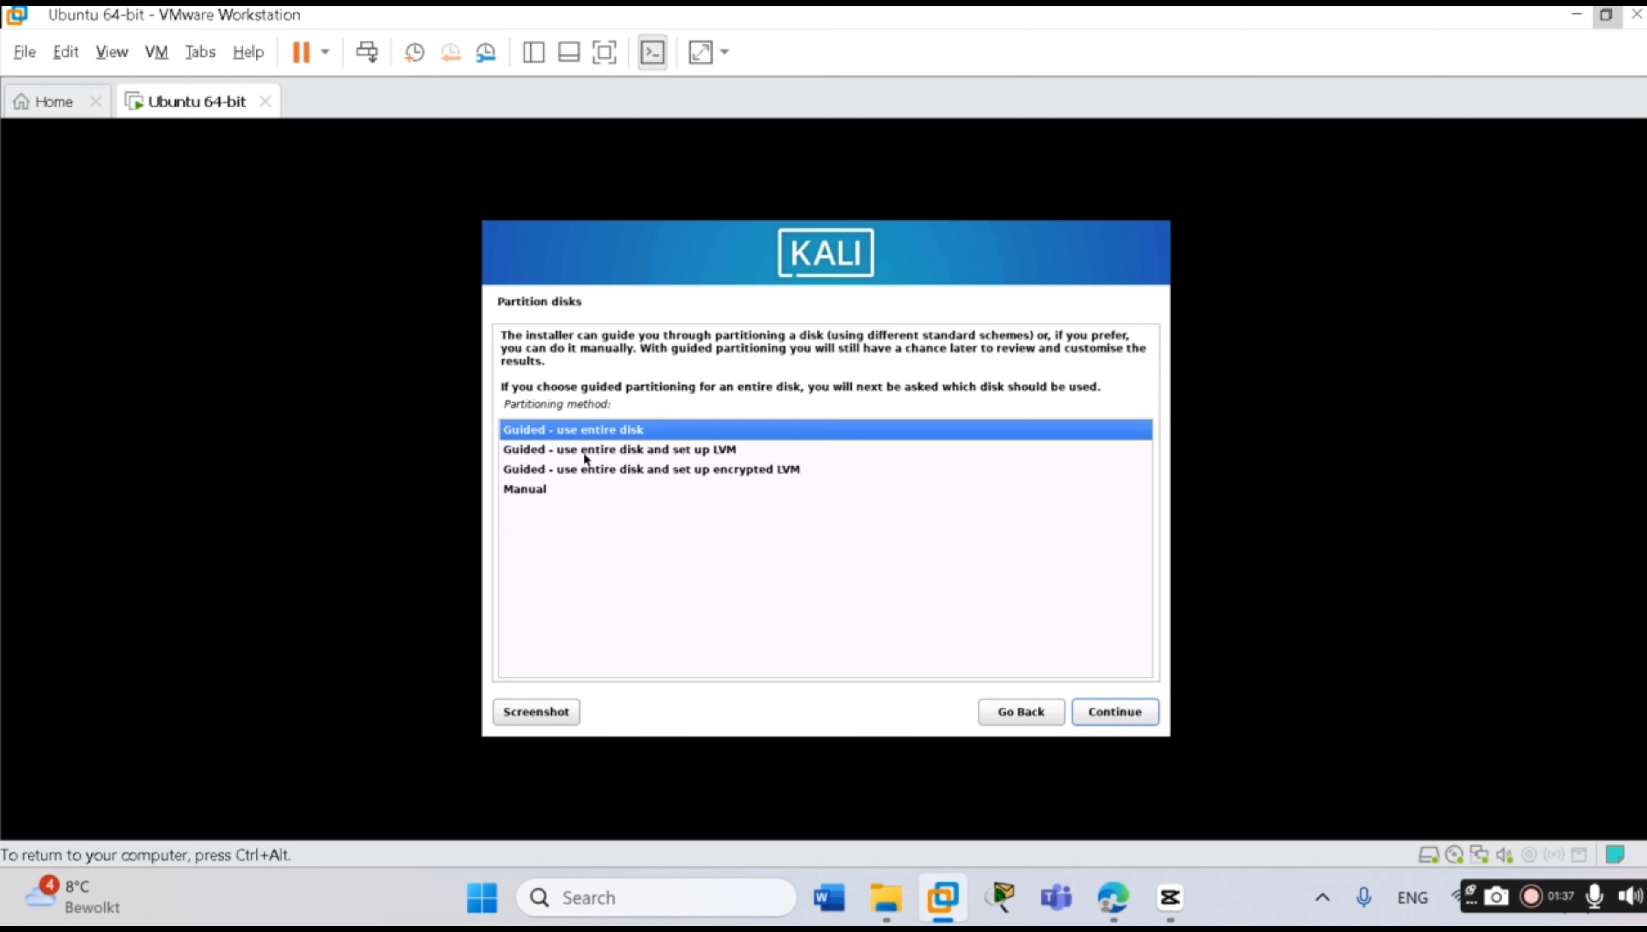
click(1121, 713)
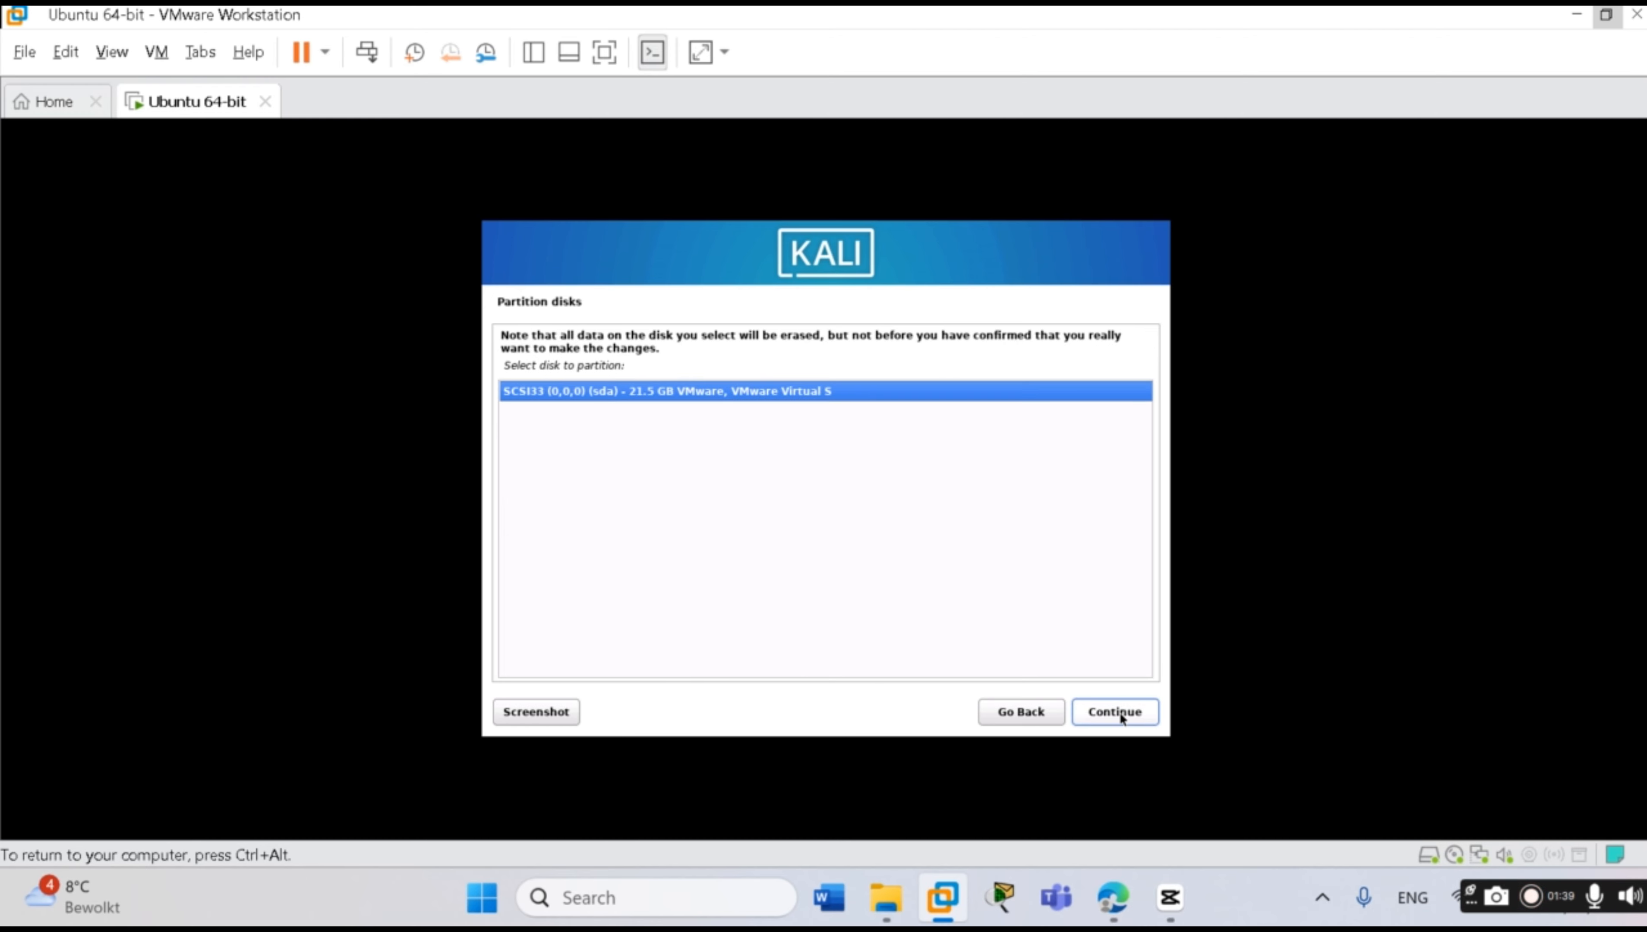
click(1112, 716)
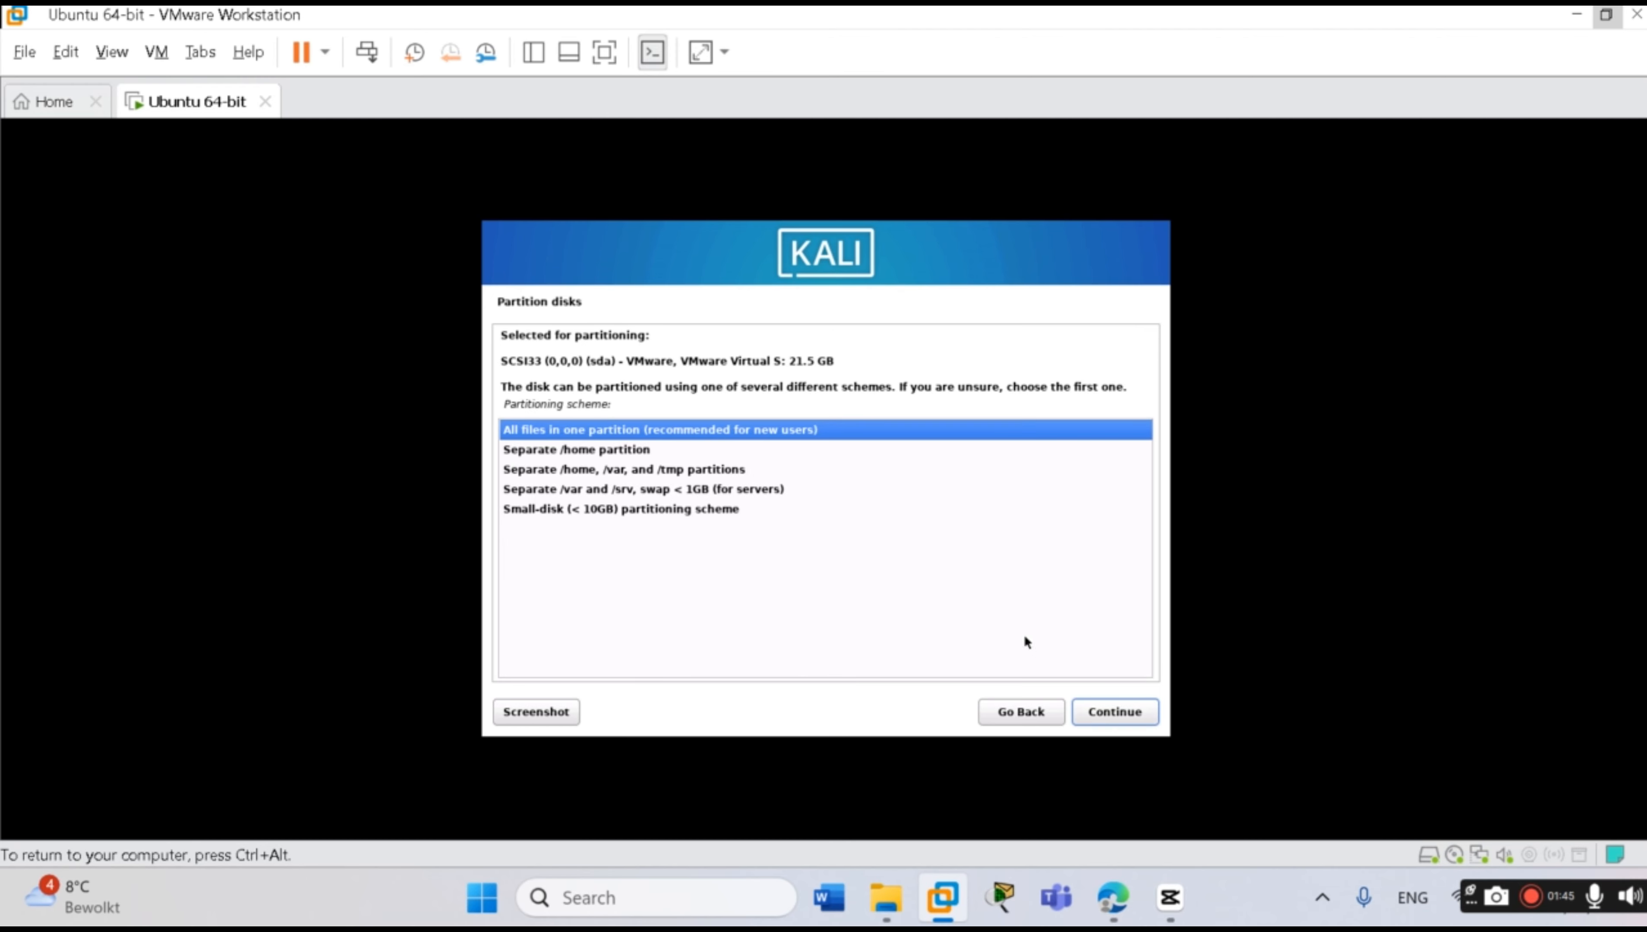
click(1127, 711)
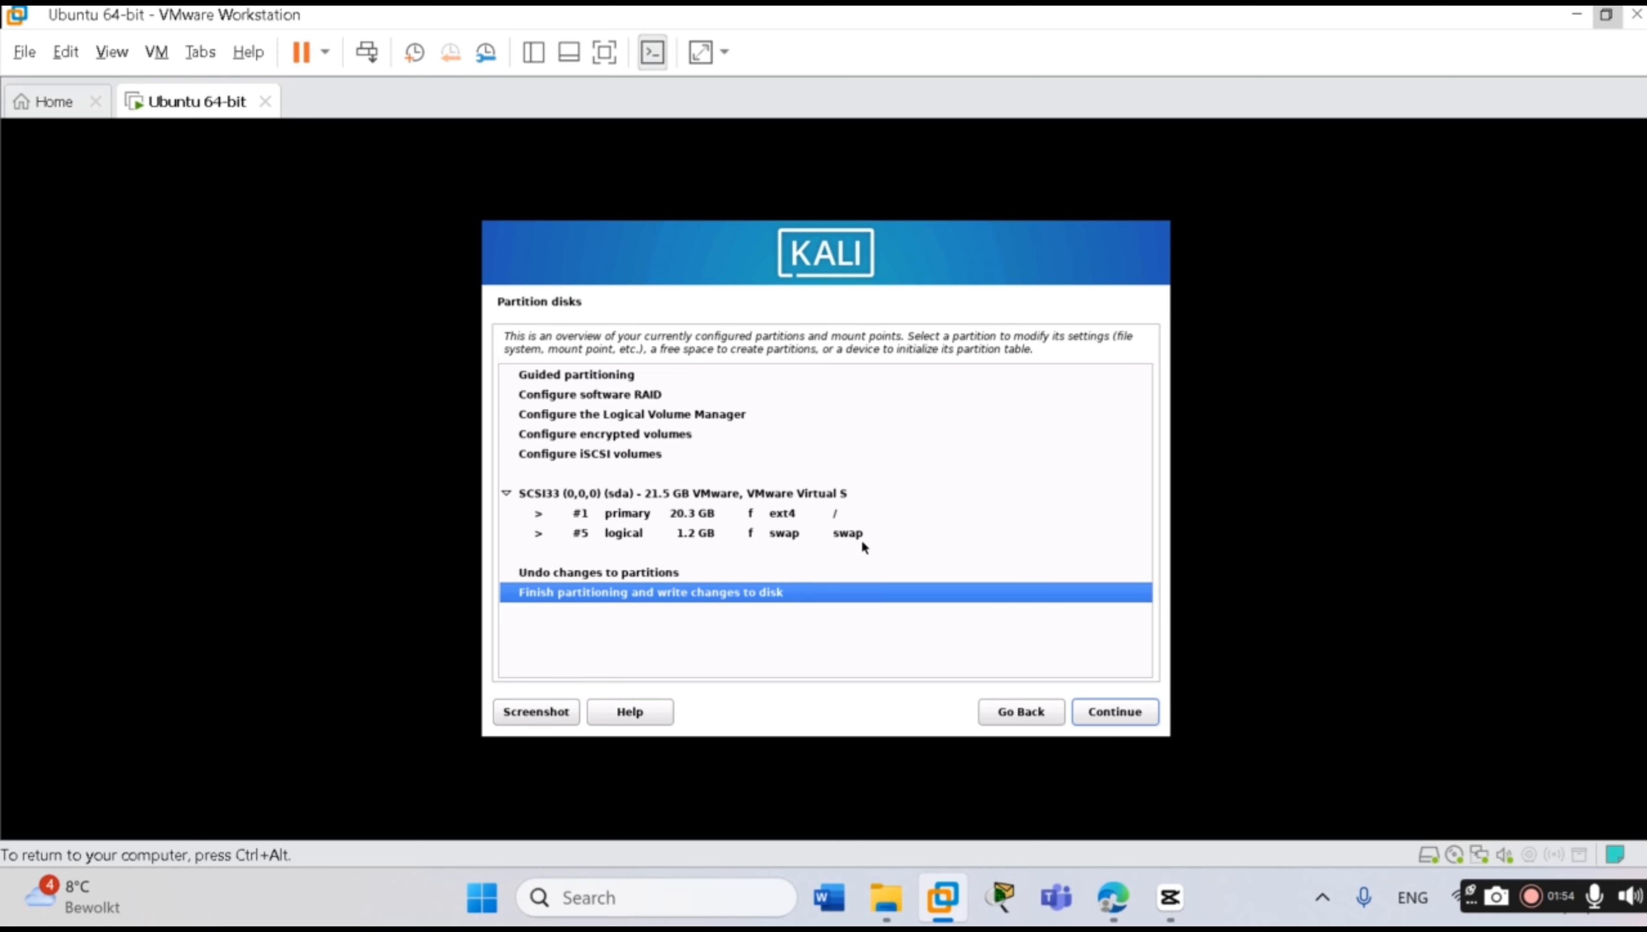
click(1101, 716)
key(Down)
click(1120, 716)
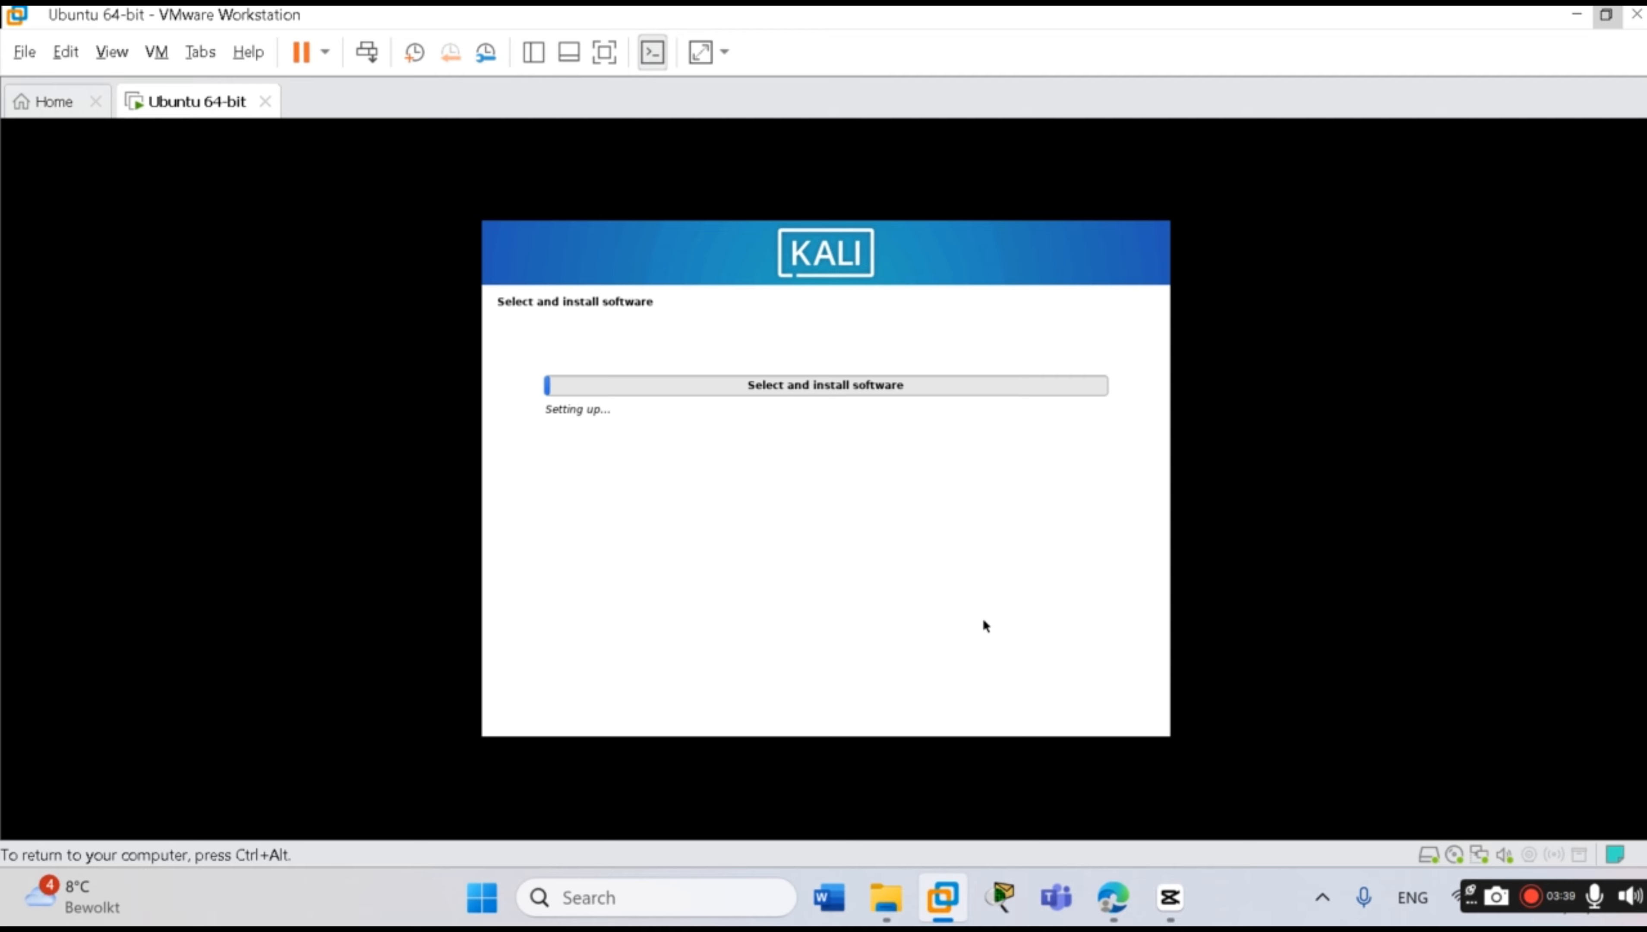
Keep the default Xfce desktop plus top10 and default tool selections for the software install
key(ctrl+alt)
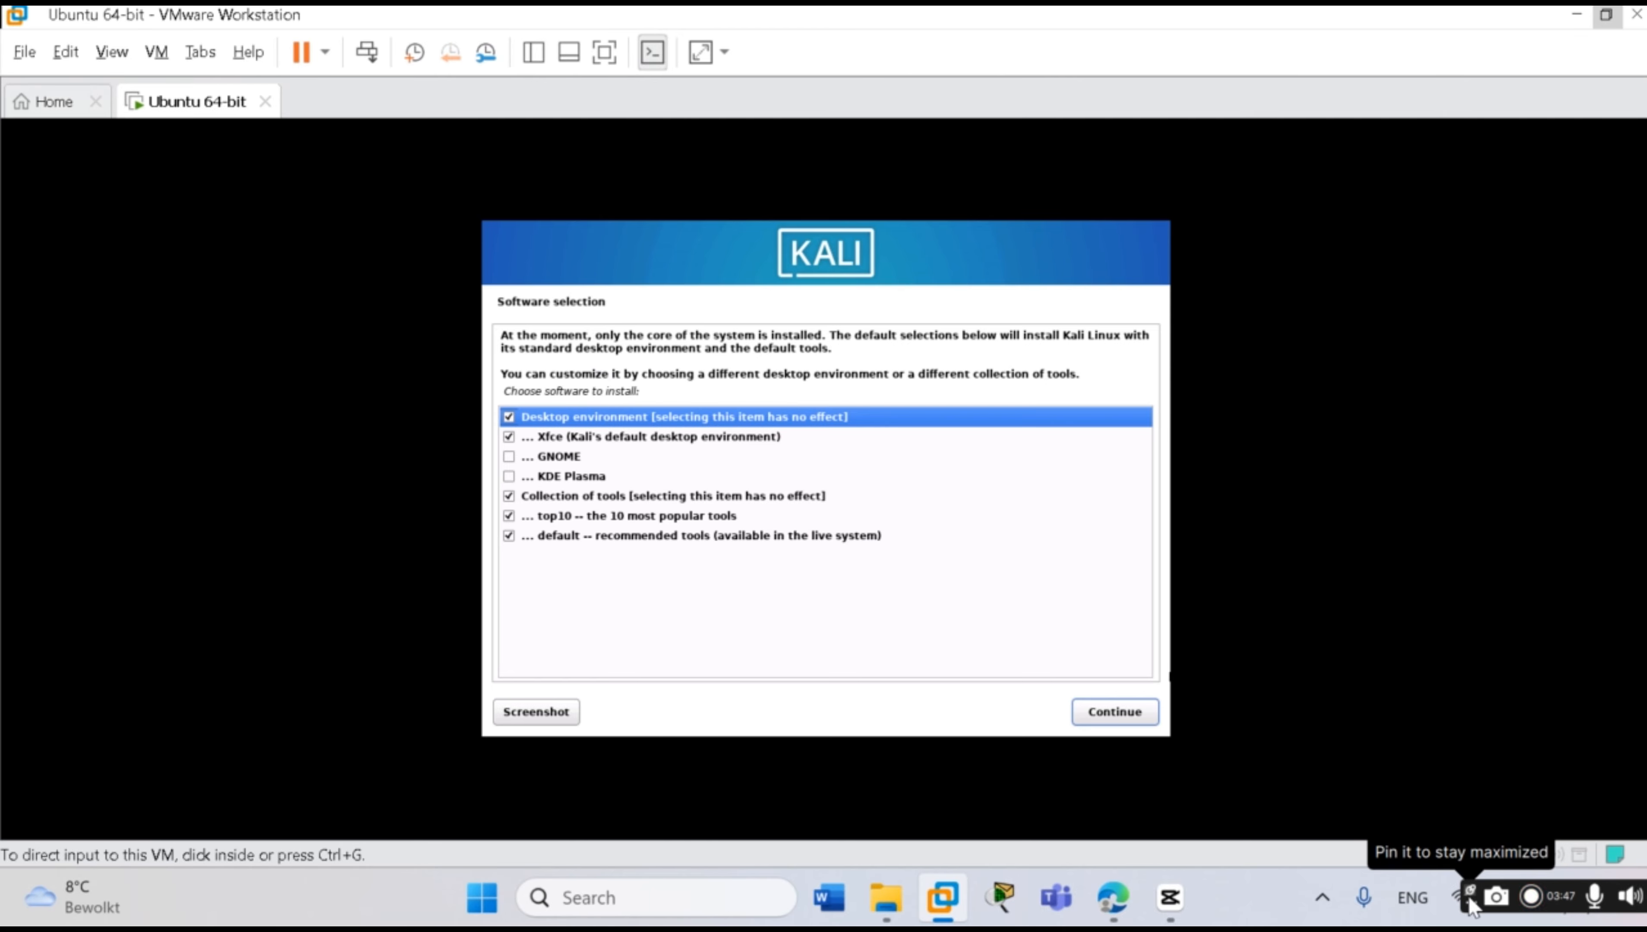
click(1266, 583)
click(1052, 553)
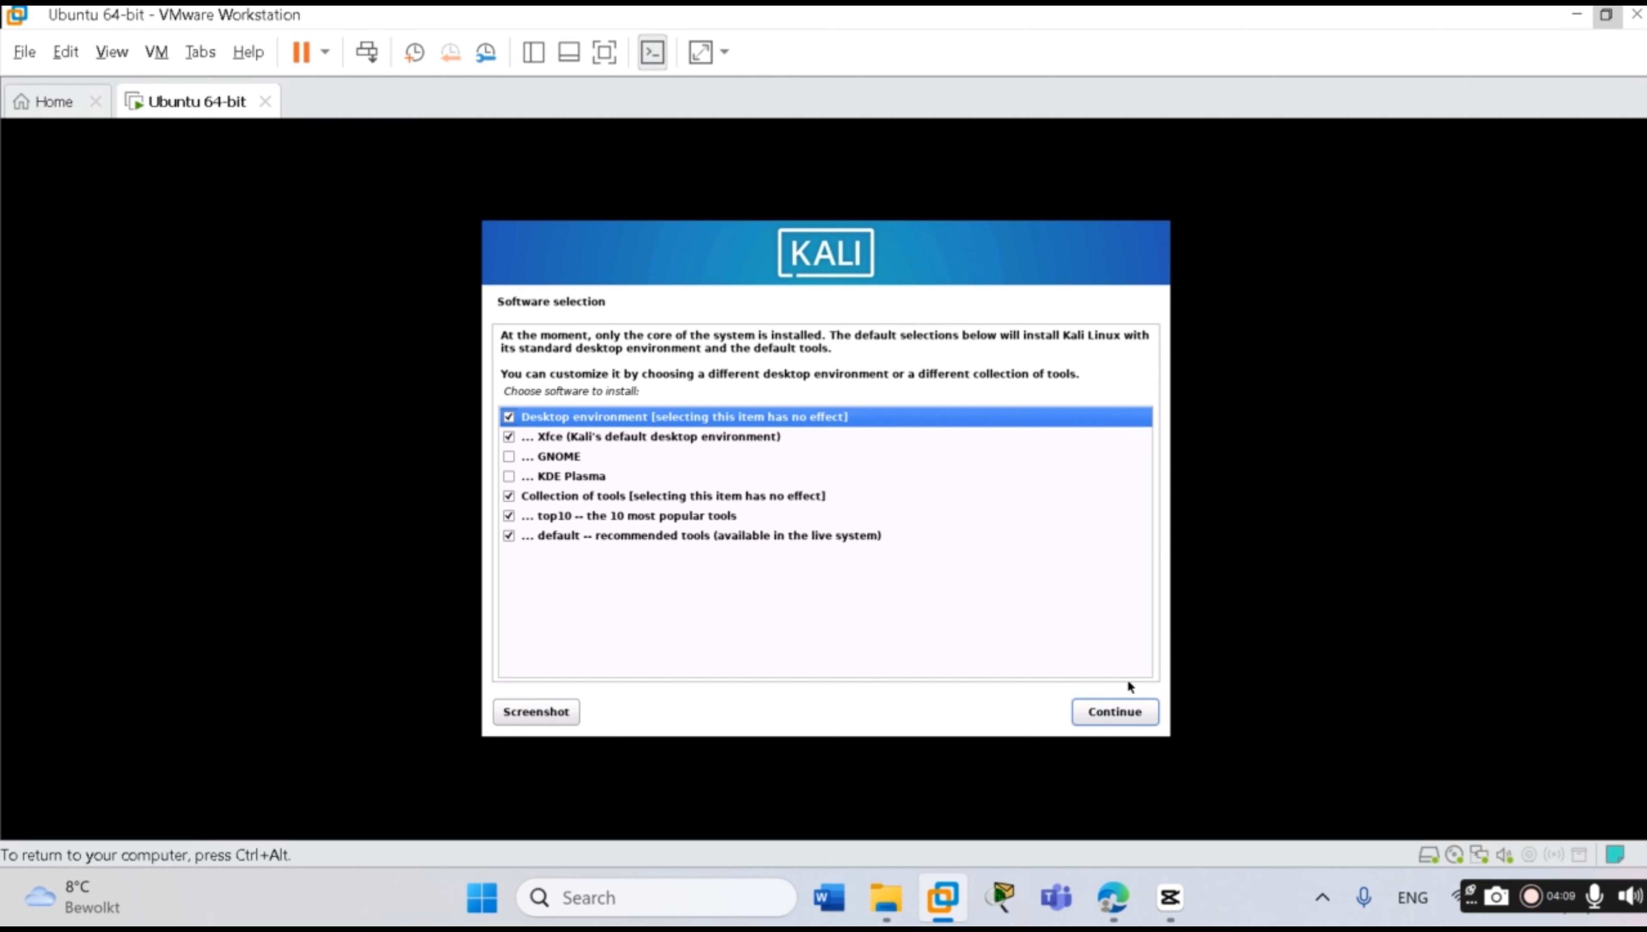
click(1122, 717)
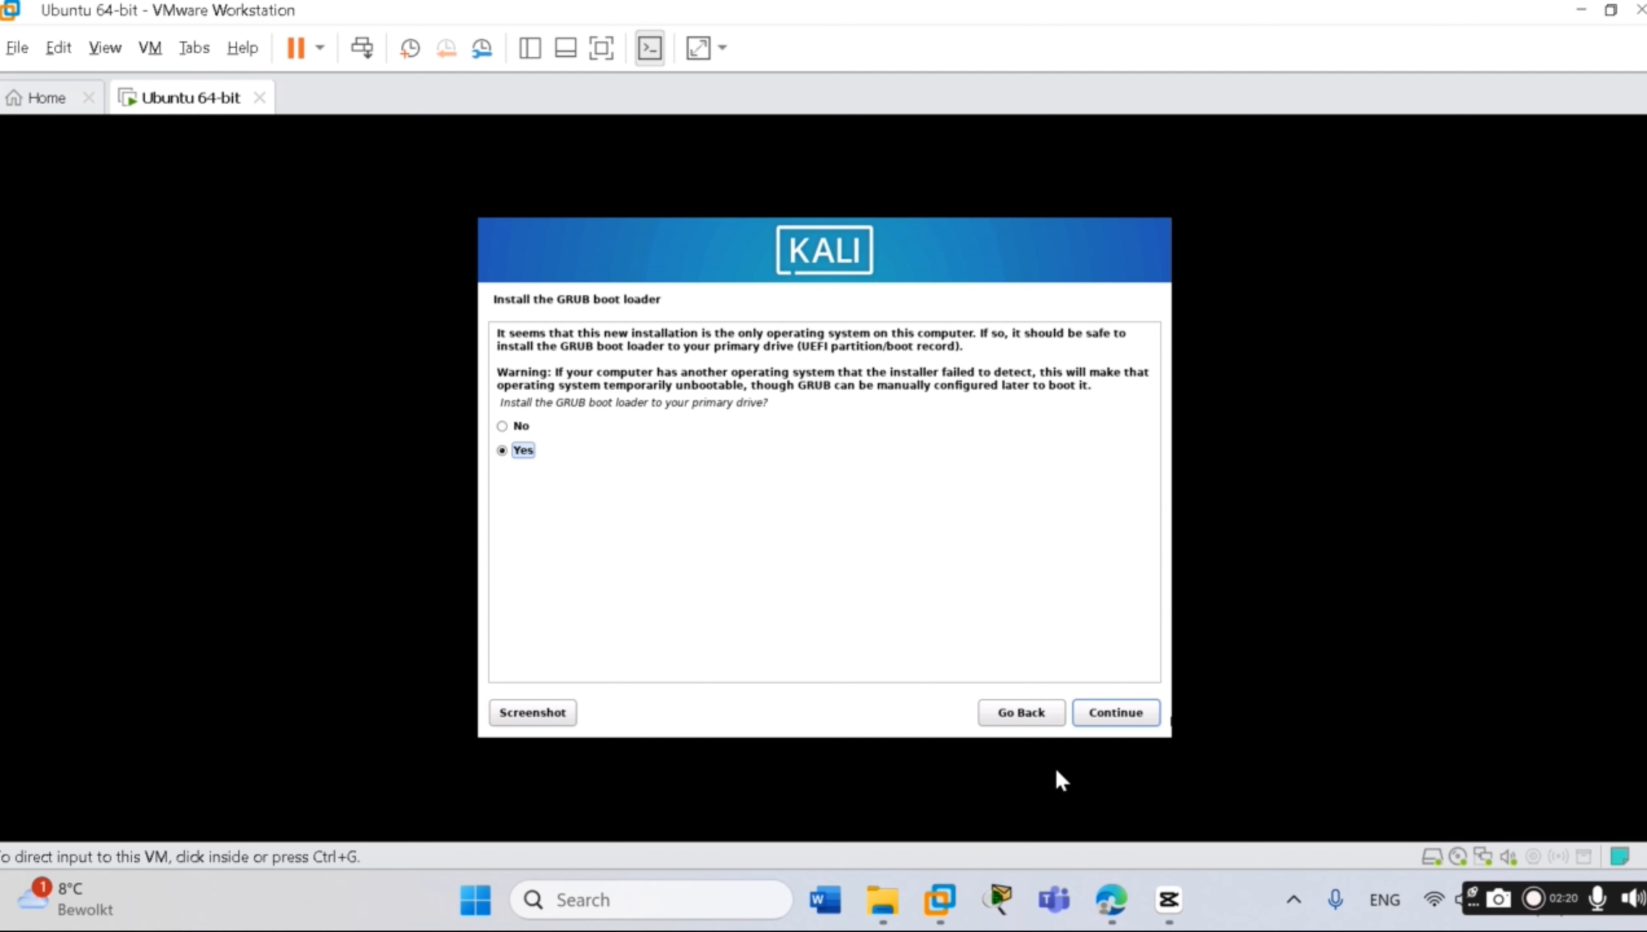
Install the GRUB boot loader to the primary drive, /dev/sda
click(1111, 718)
click(1112, 711)
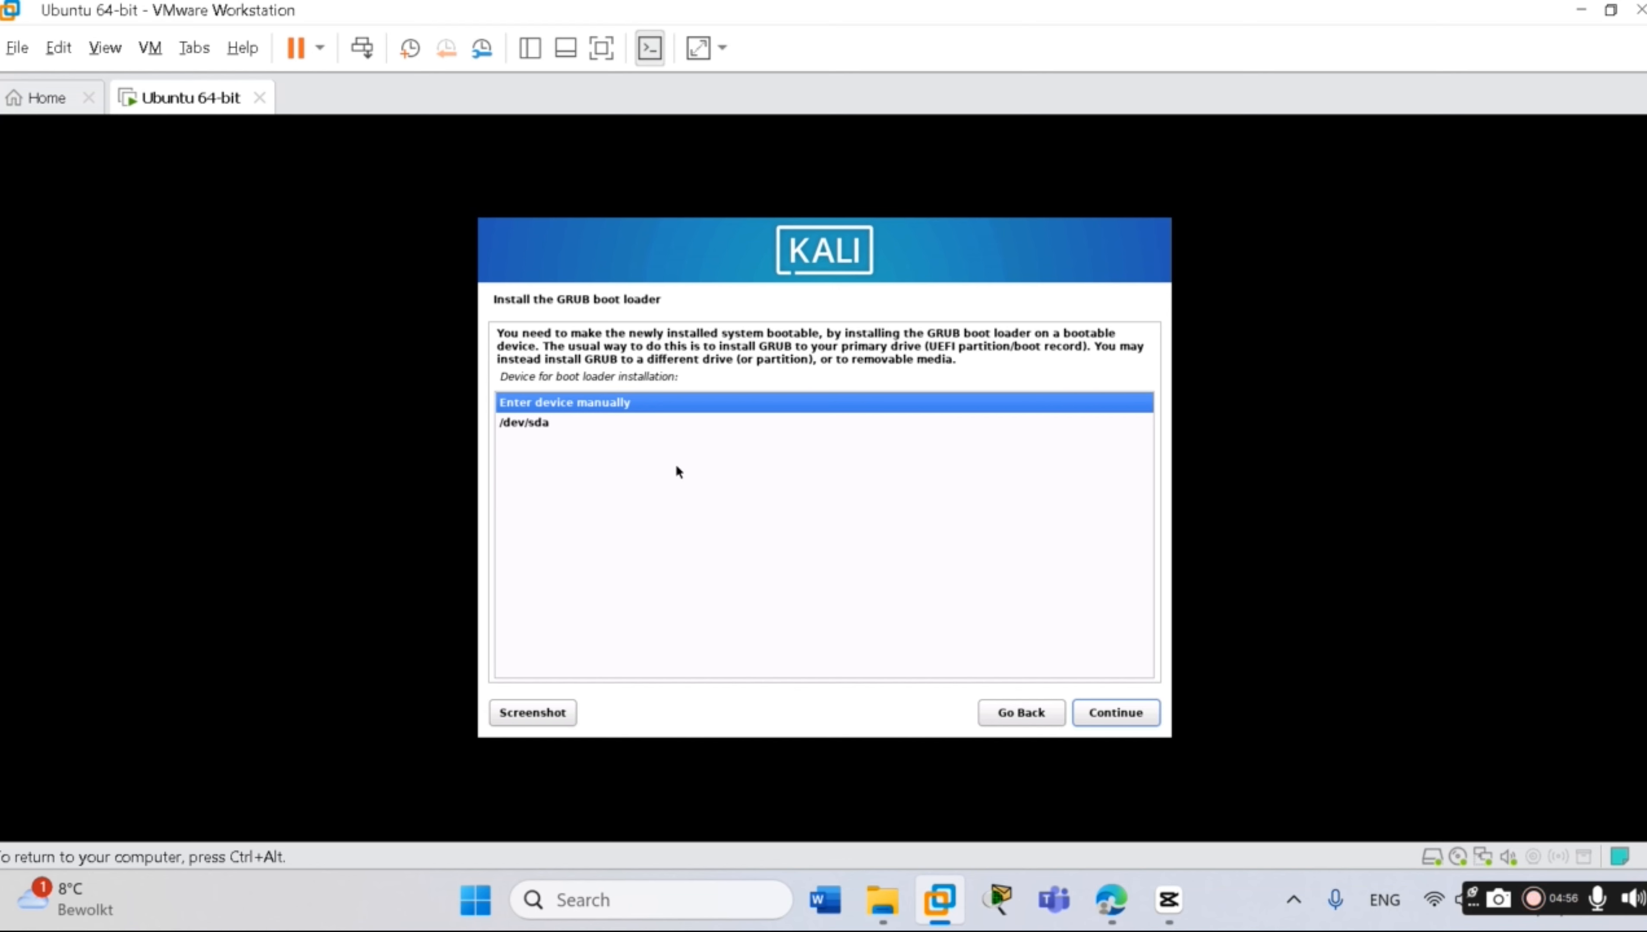
click(527, 425)
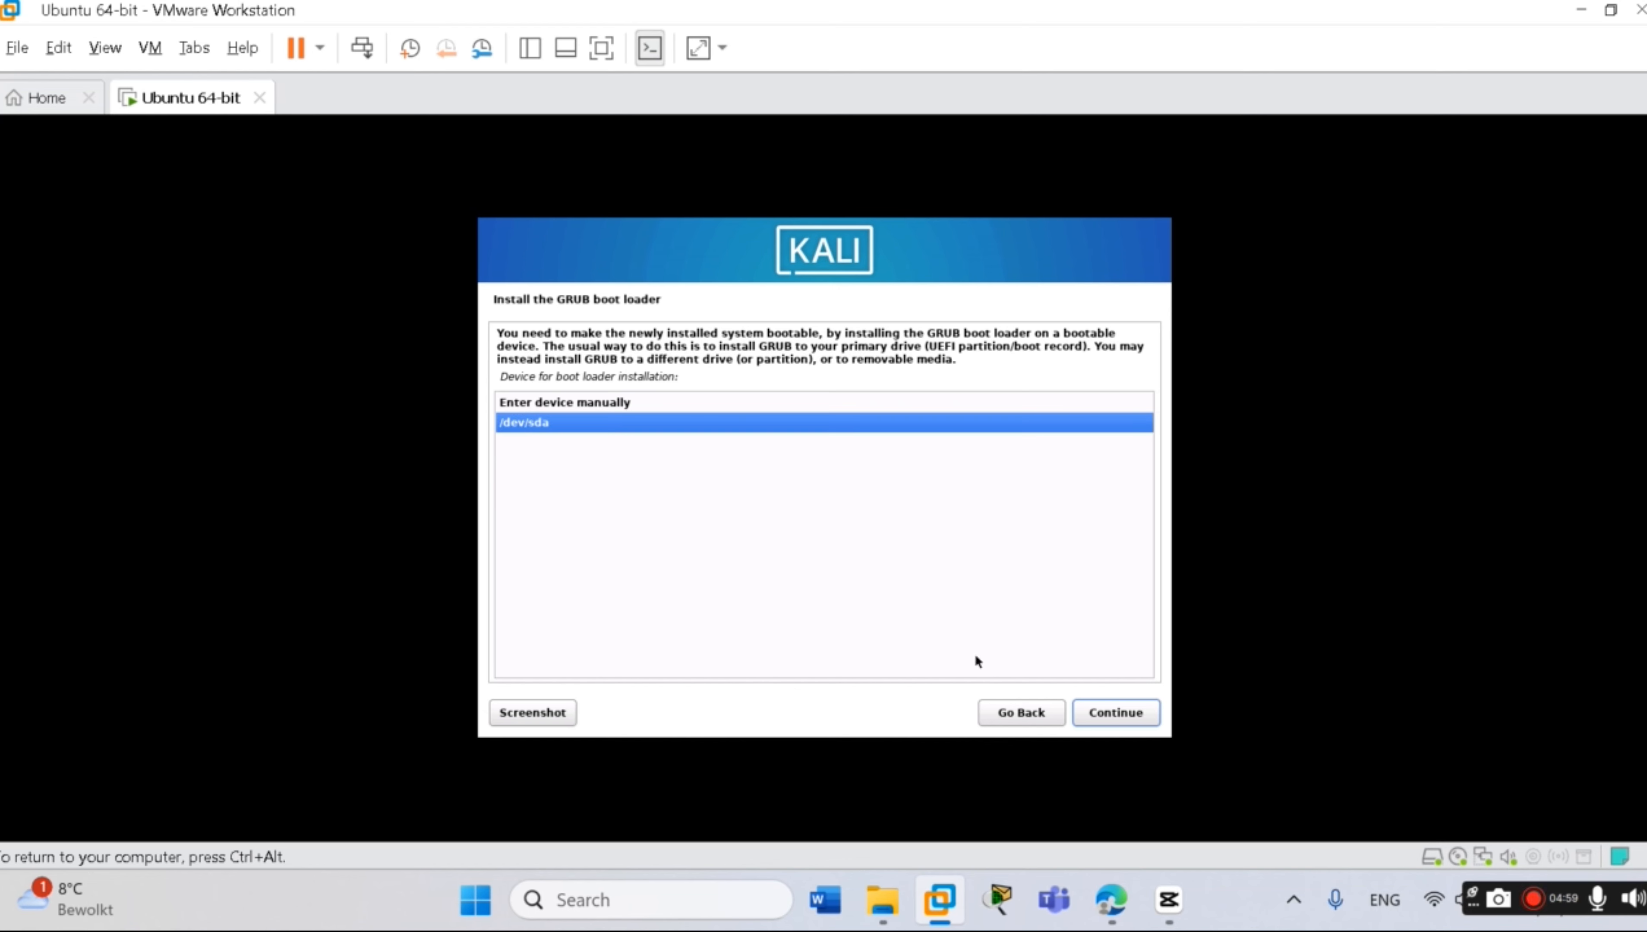
click(1115, 716)
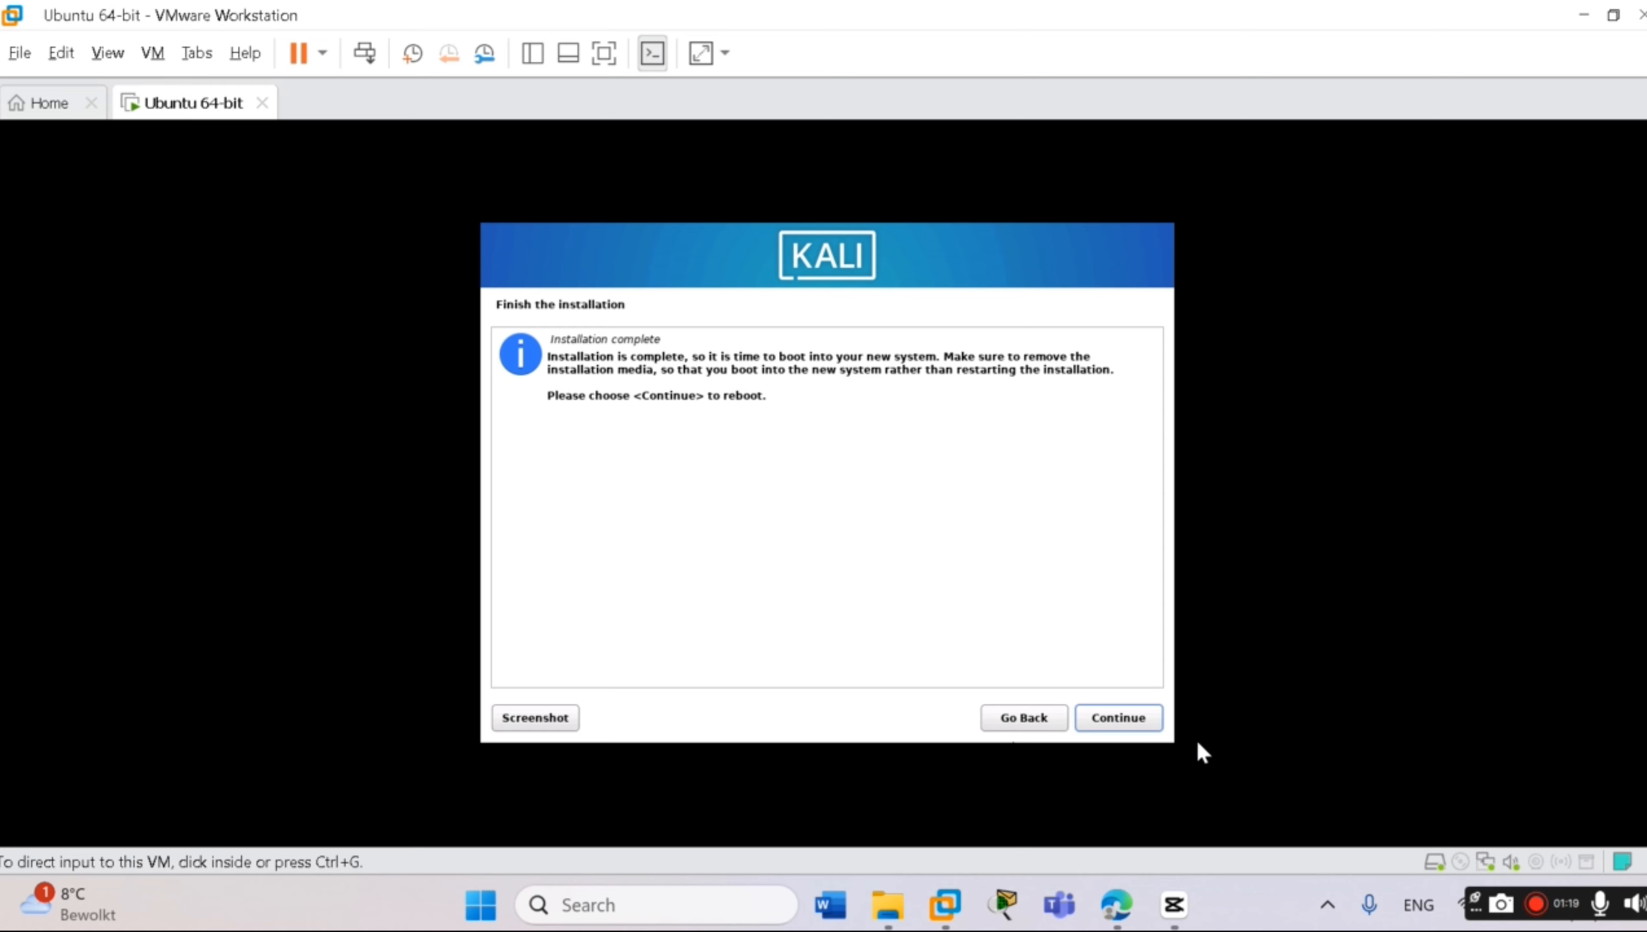
Finish the installation, reboot the VM and recapture input at the GRUB menu
click(1120, 718)
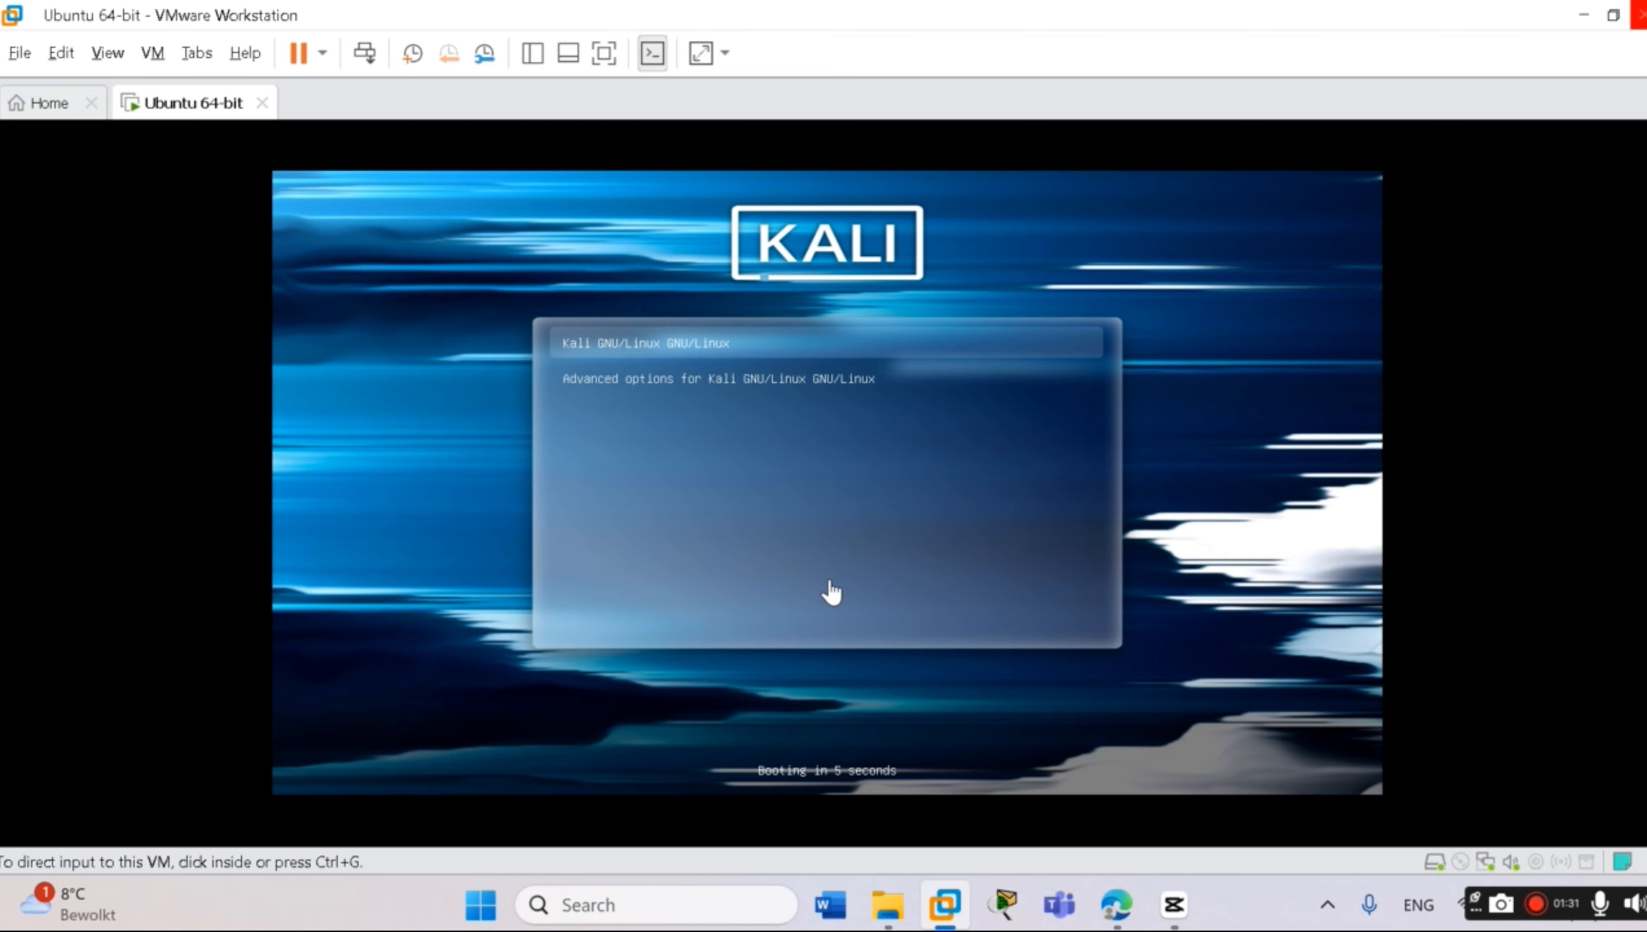
click(721, 392)
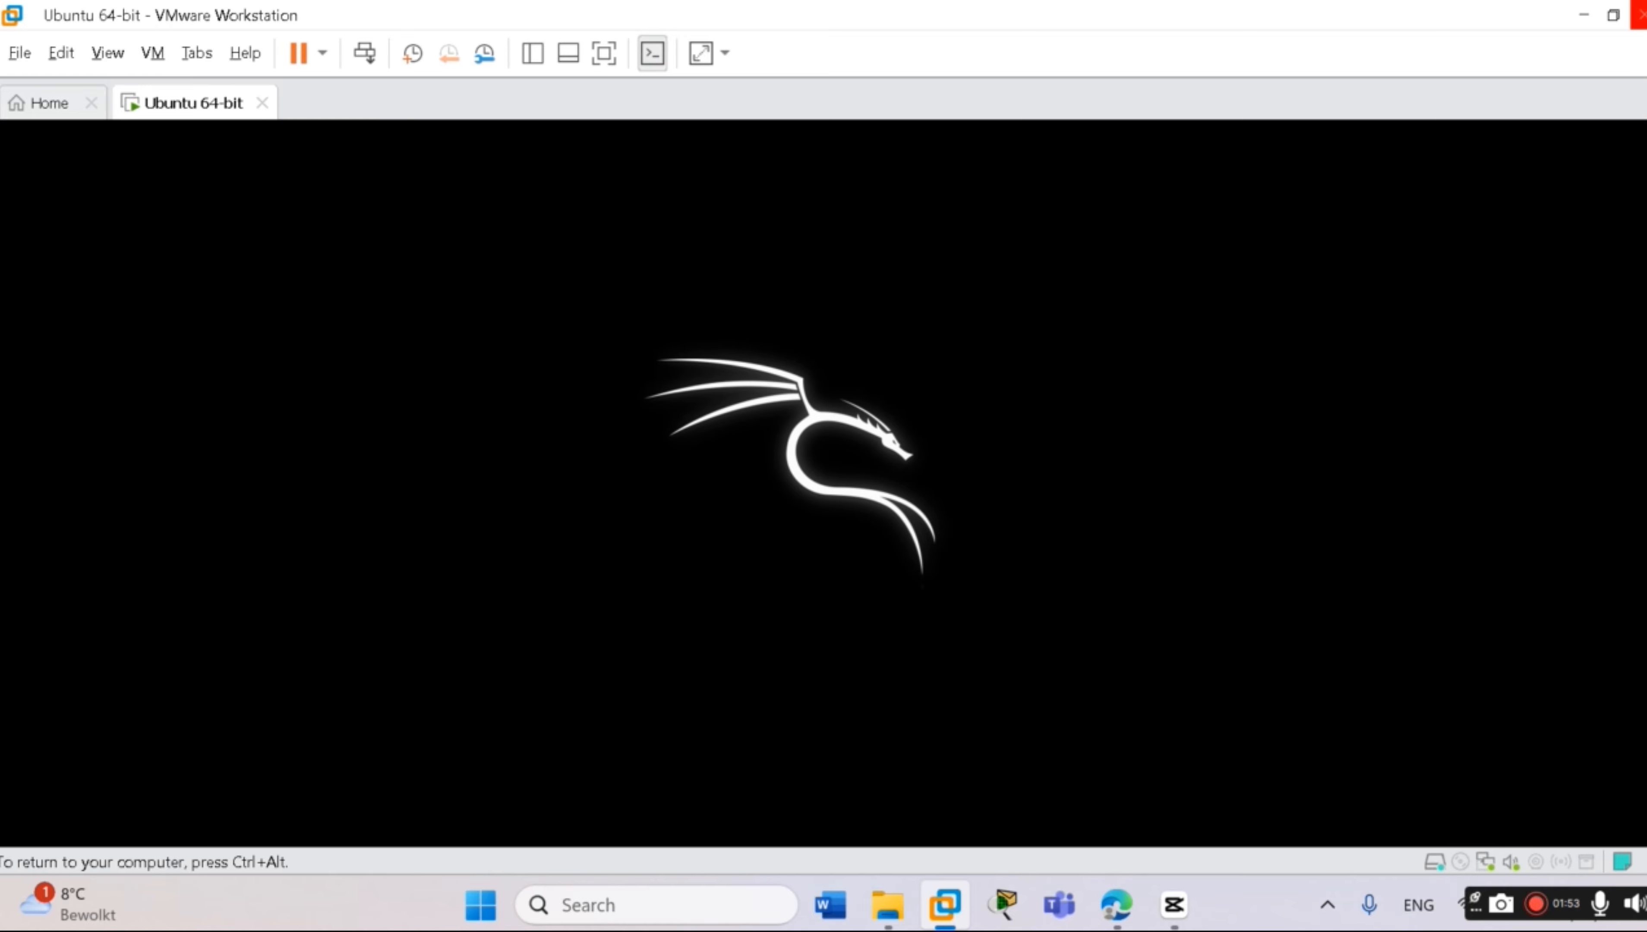
Release keyboard and mouse to the host while Kali boots past the dragon splash
key(ctrl+alt)
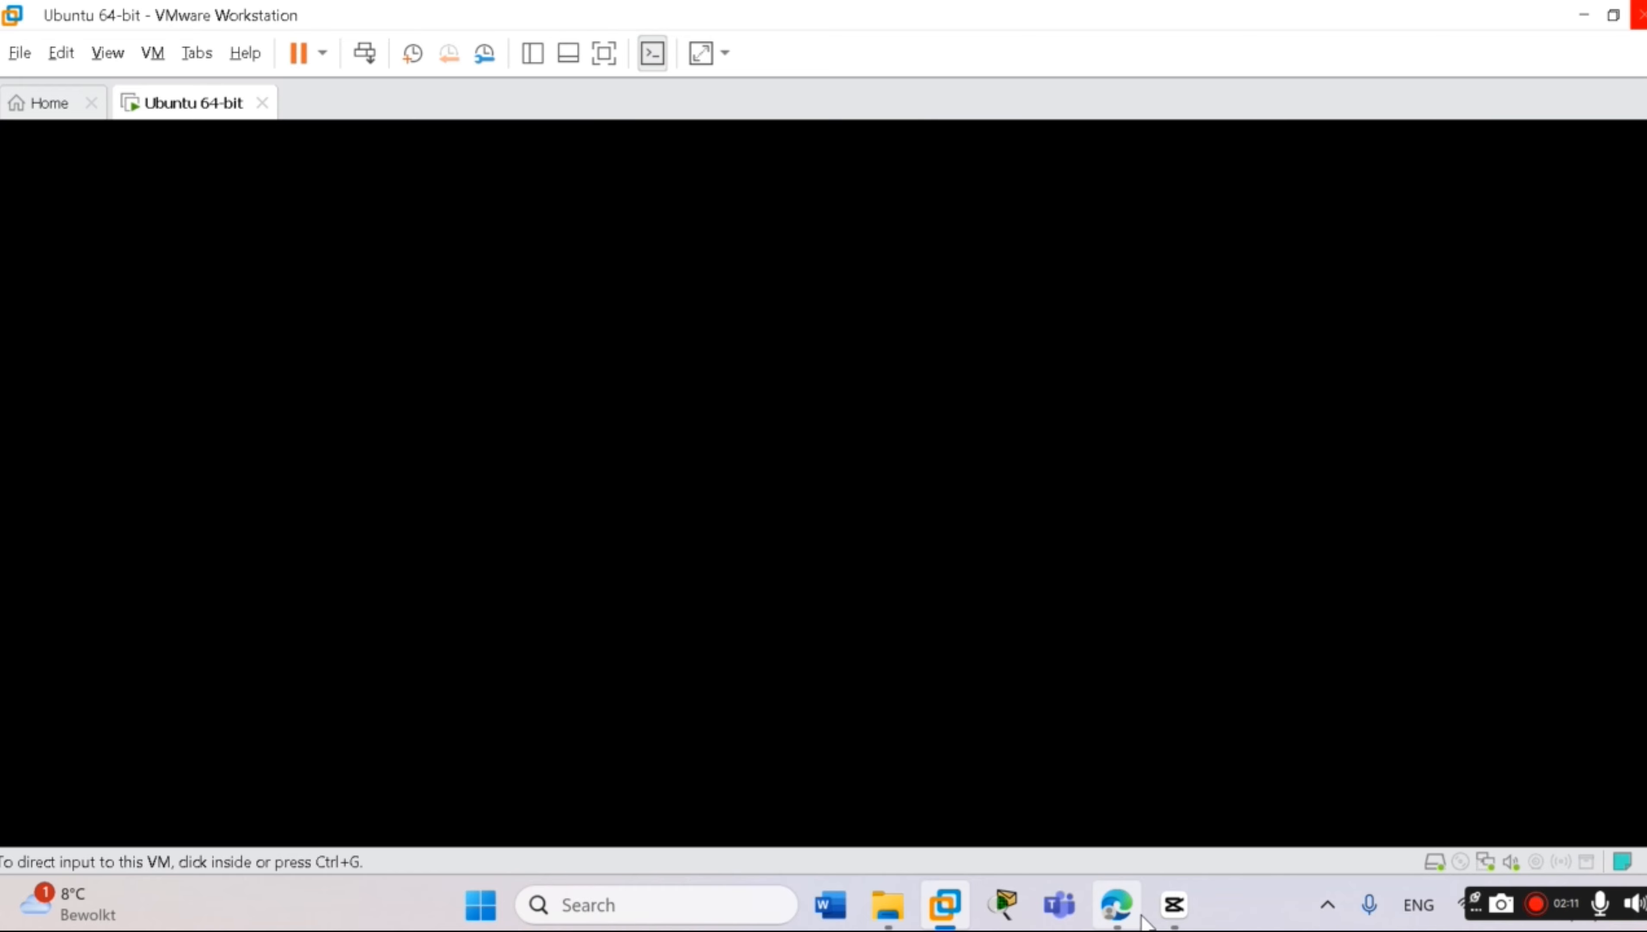
mouse_move(1172, 904)
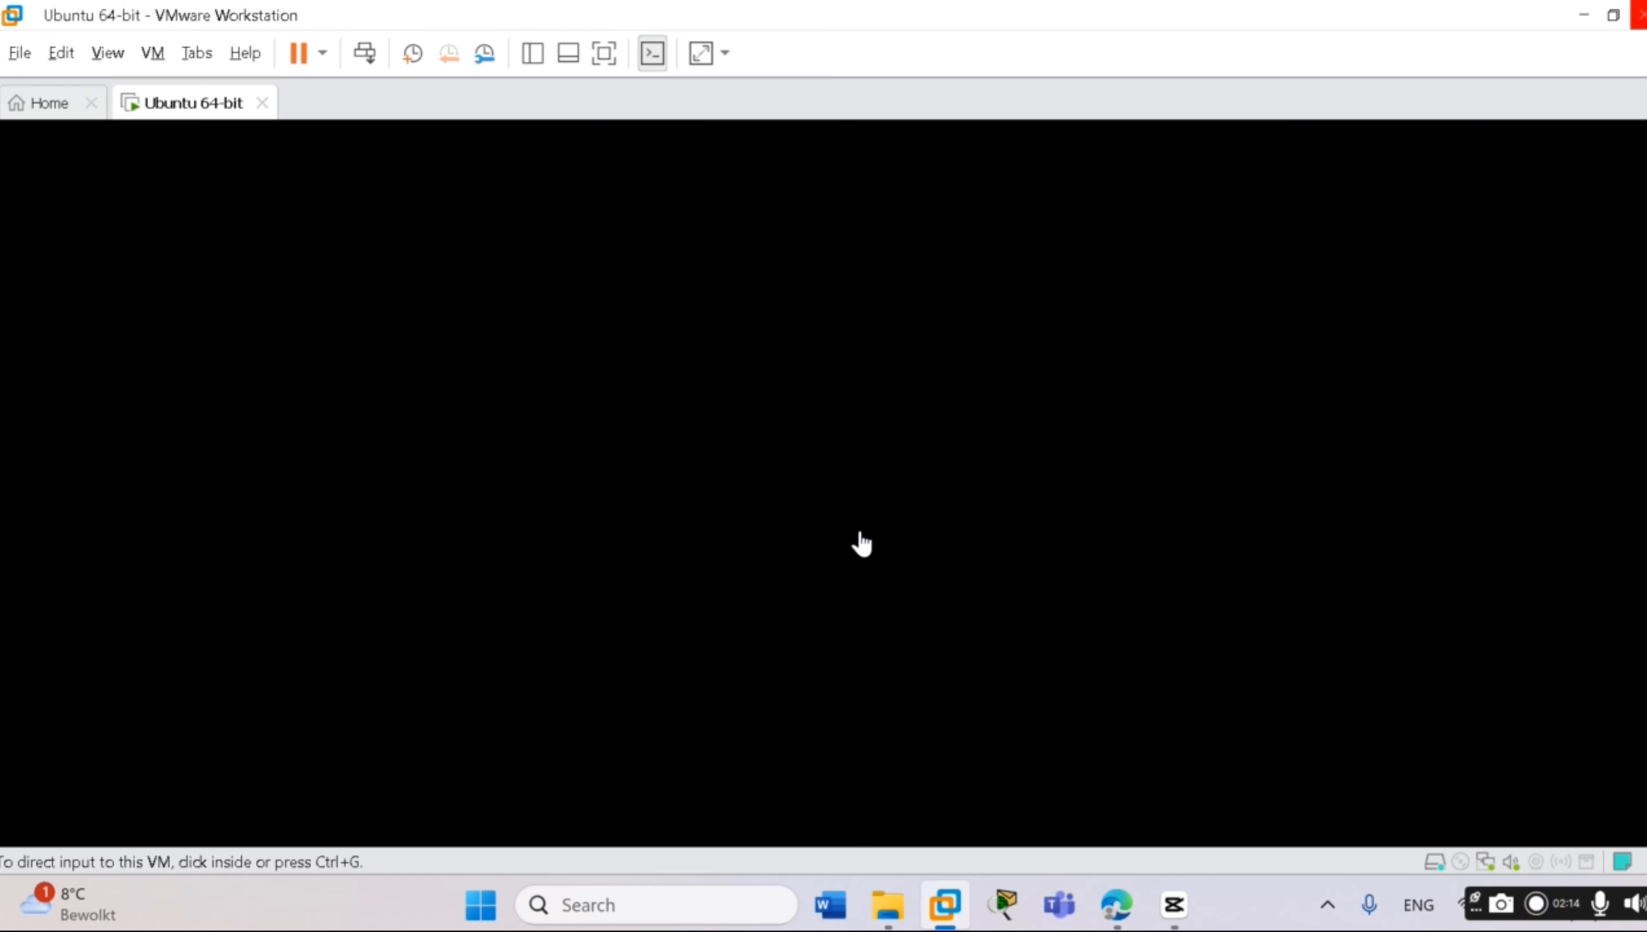